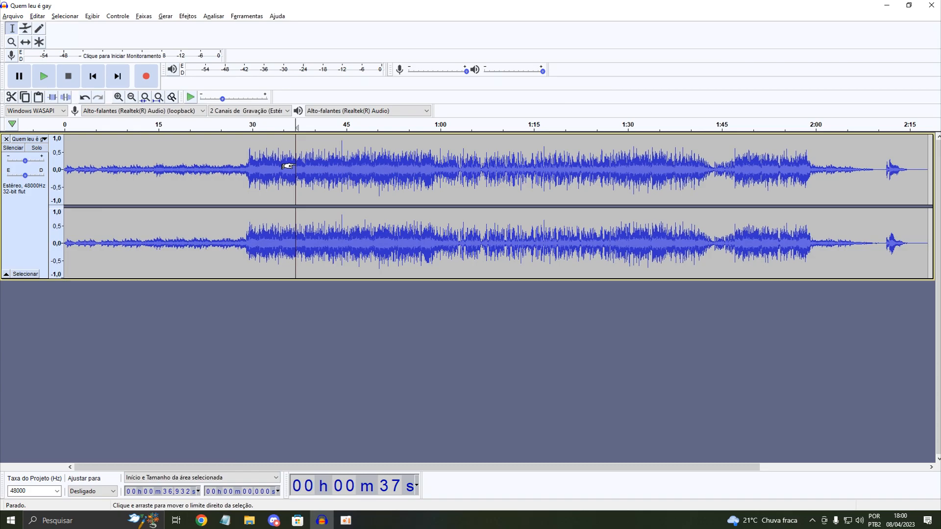
left_click(253, 140)
left_click(303, 151)
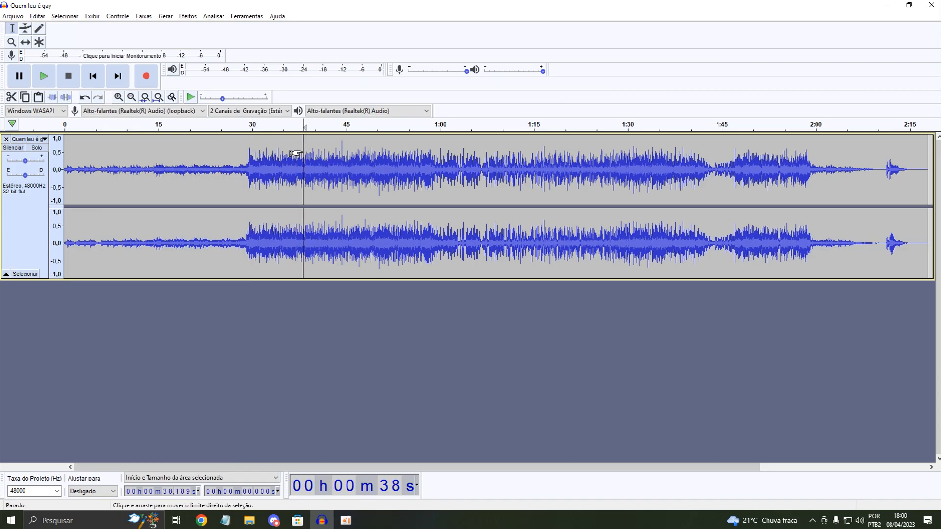
double_click(241, 147)
left_click(257, 144)
double_click(288, 147)
double_click(355, 156)
double_click(325, 152)
double_click(309, 150)
double_click(308, 142)
left_click(271, 145)
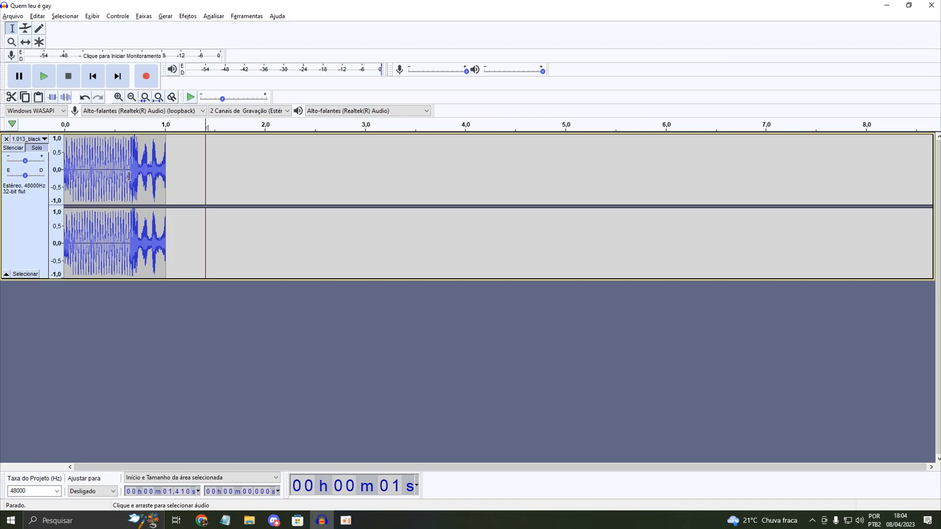
Step: Select the whole clip on the 1.013_black track and play it back at its original tempo
double_click(128, 176)
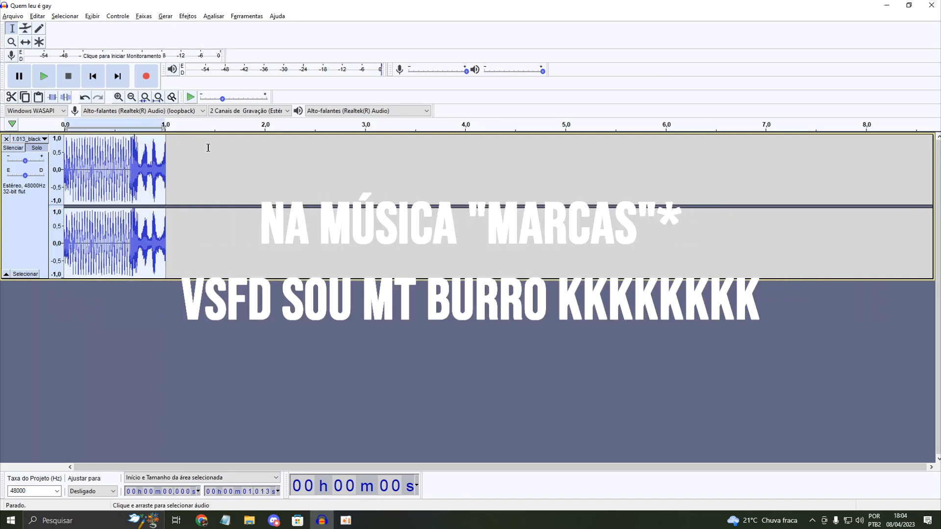
left_click(118, 97)
left_click(118, 97)
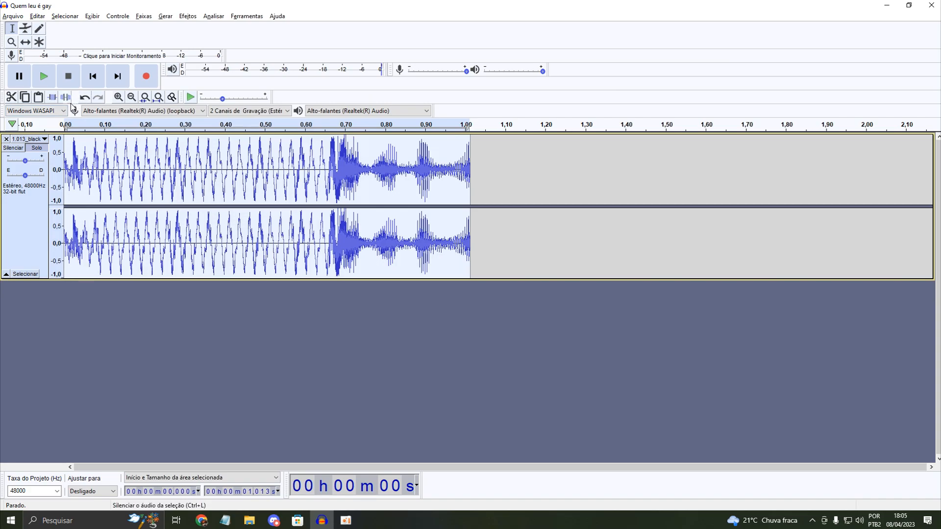
left_click(49, 78)
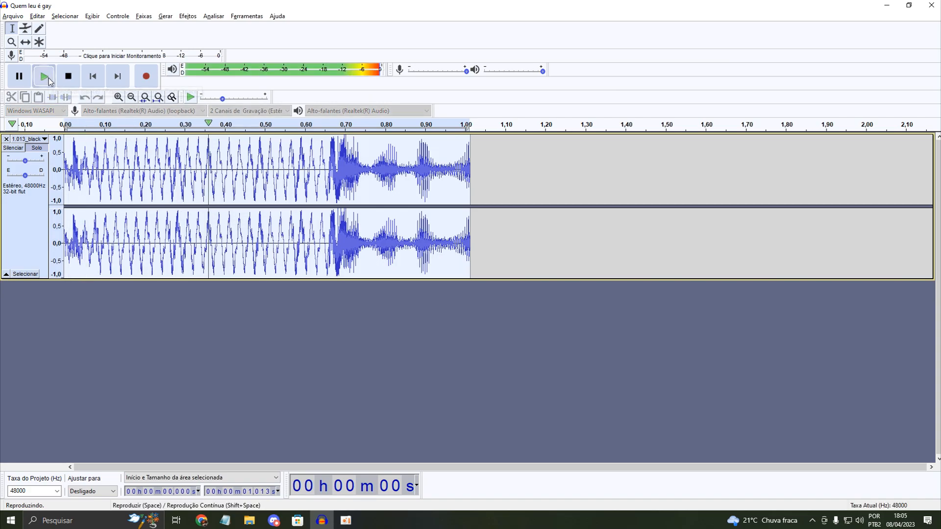
left_click(48, 79)
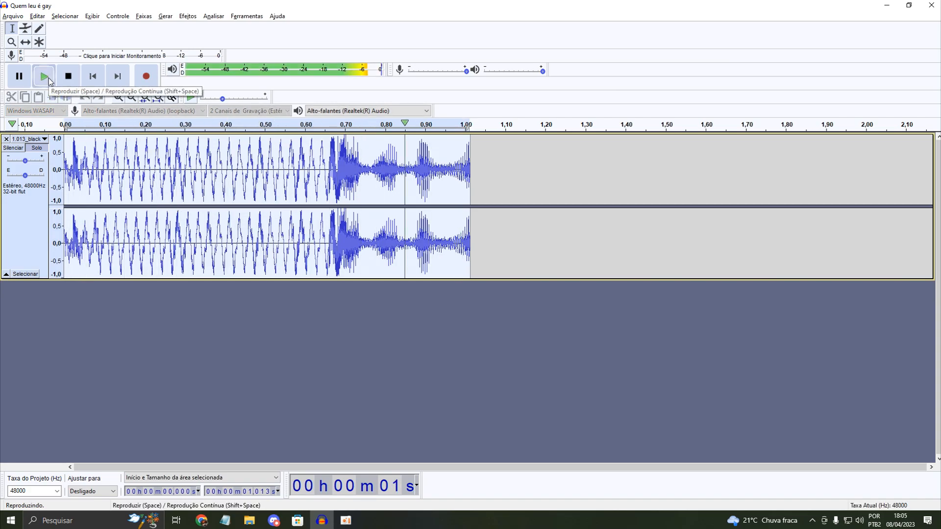
left_click(48, 78)
Step: Slow down the whole 1.013_black clip with the Change Tempo effect, stretching it to 5.961 seconds
left_click_drag(219, 171, 324, 179)
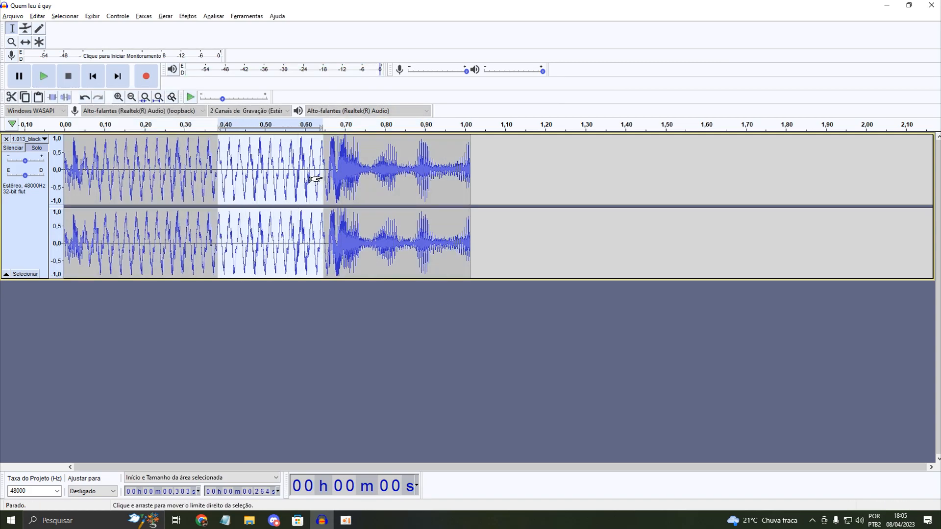
double_click(260, 163)
left_click(188, 17)
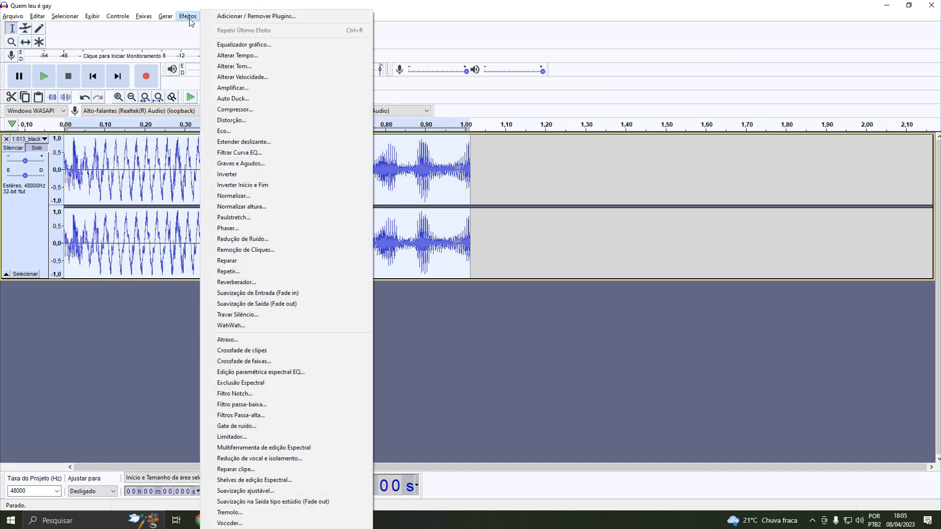
left_click(239, 55)
left_click(507, 320)
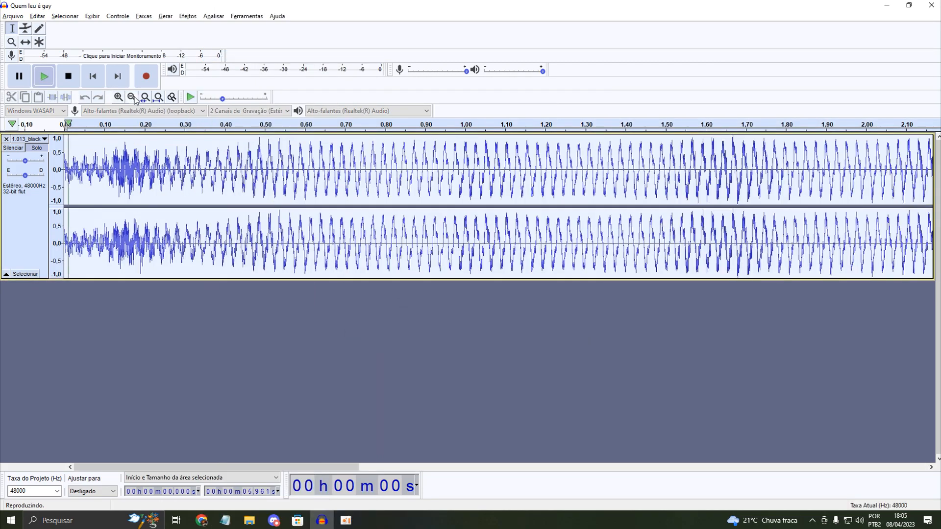
Step: Play back the slowed 1.013_black clip and place the cursor at about 2.2 seconds
key("space")
left_click(144, 97)
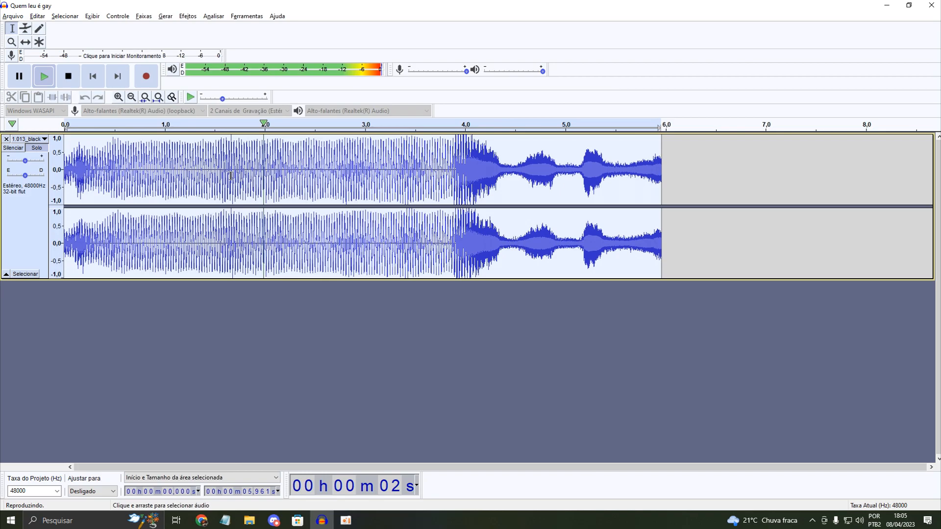
key("space")
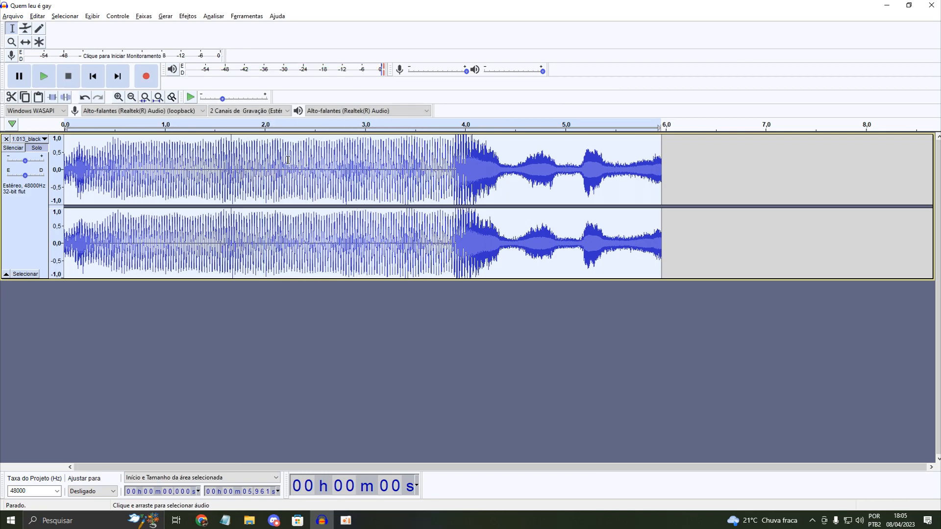
left_click(284, 161)
key("space")
key("space")
key("space")
key("space")
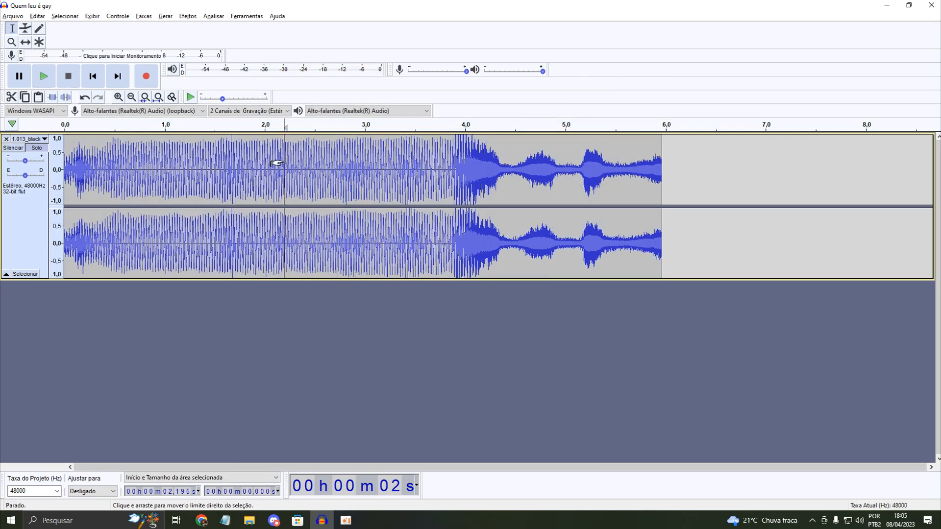
left_click(287, 151)
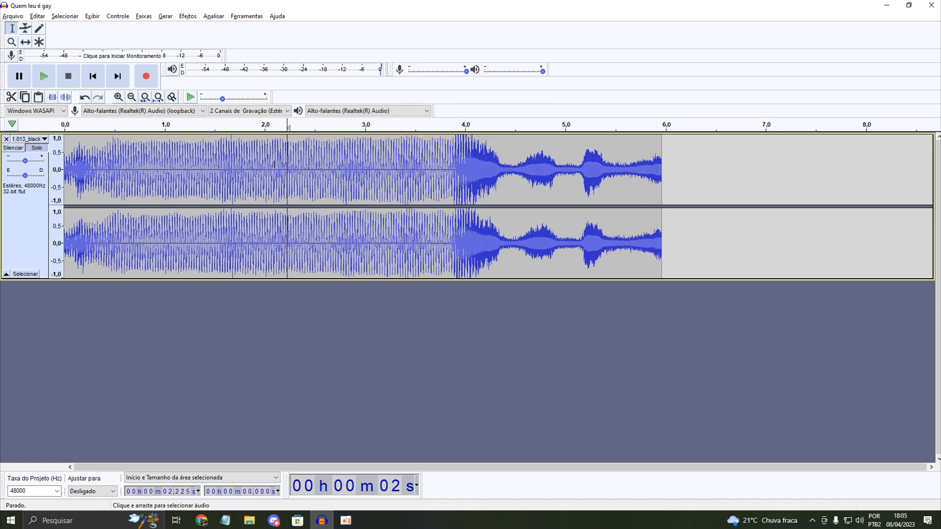
Step: Undo the tempo change on the 1.013_black clip and play the original version again
left_click(85, 97)
key("space")
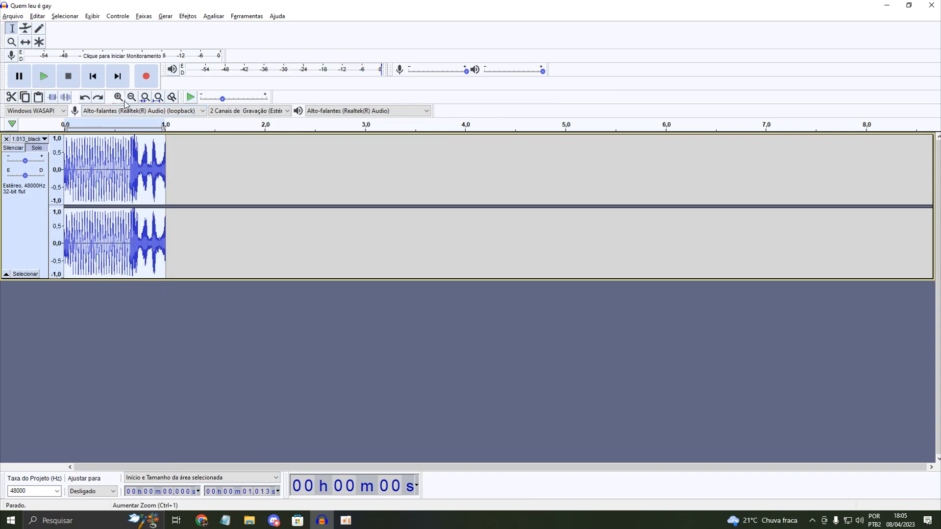
key("space")
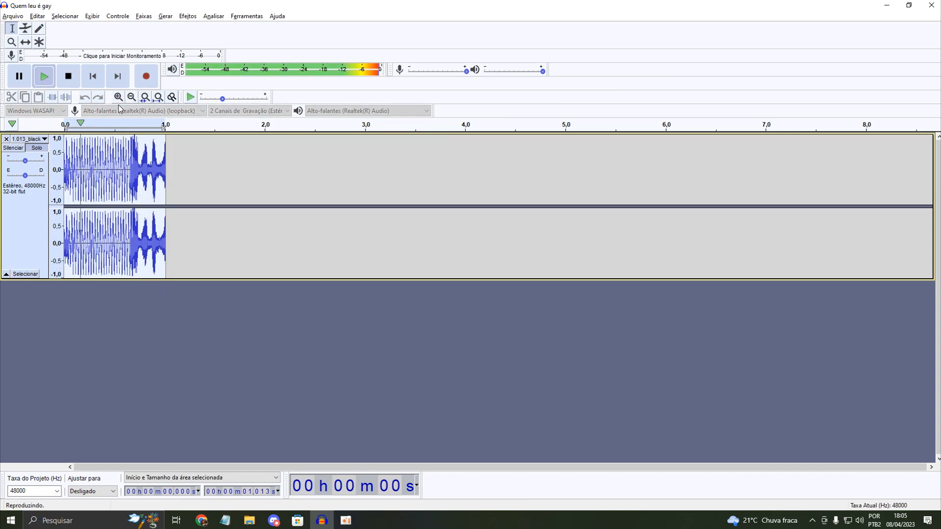
left_click(121, 99)
left_click(121, 99)
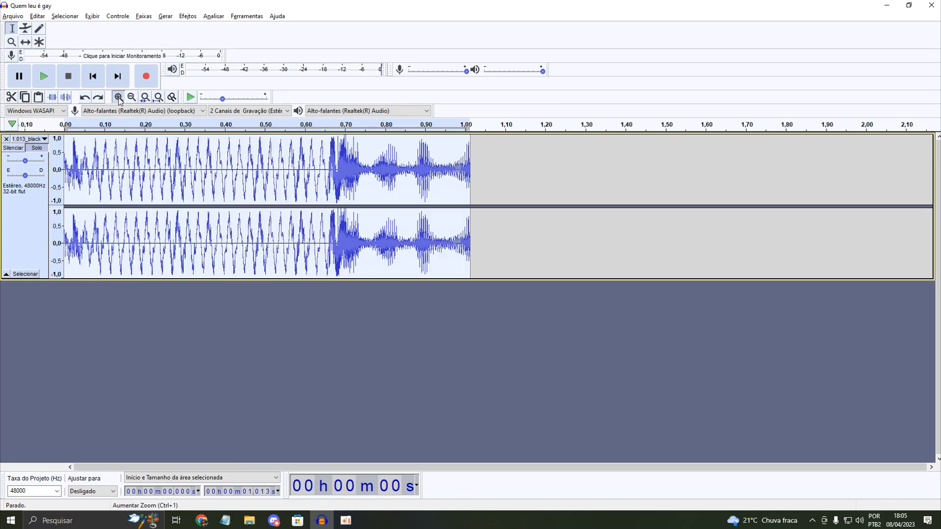
left_click(121, 99)
Step: Remove the 1.013_black track from the project
left_click(134, 98)
left_click(134, 98)
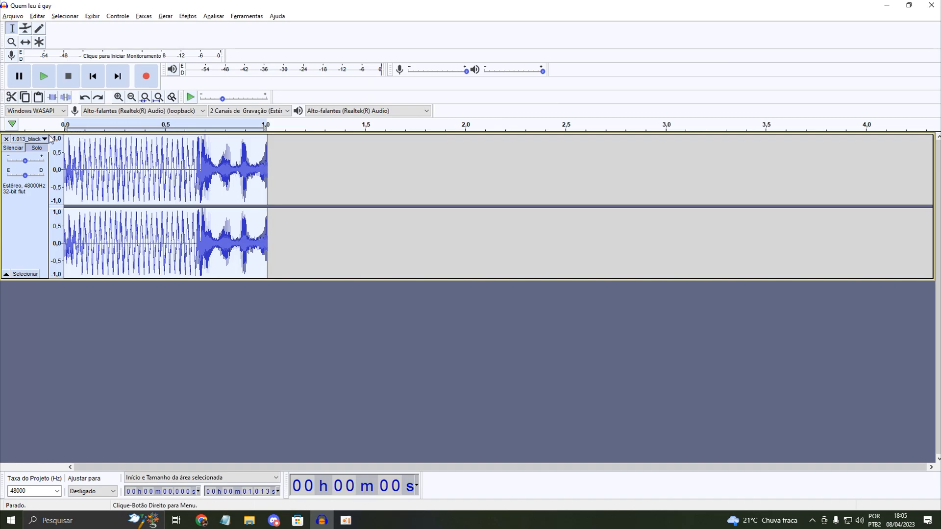
left_click(7, 139)
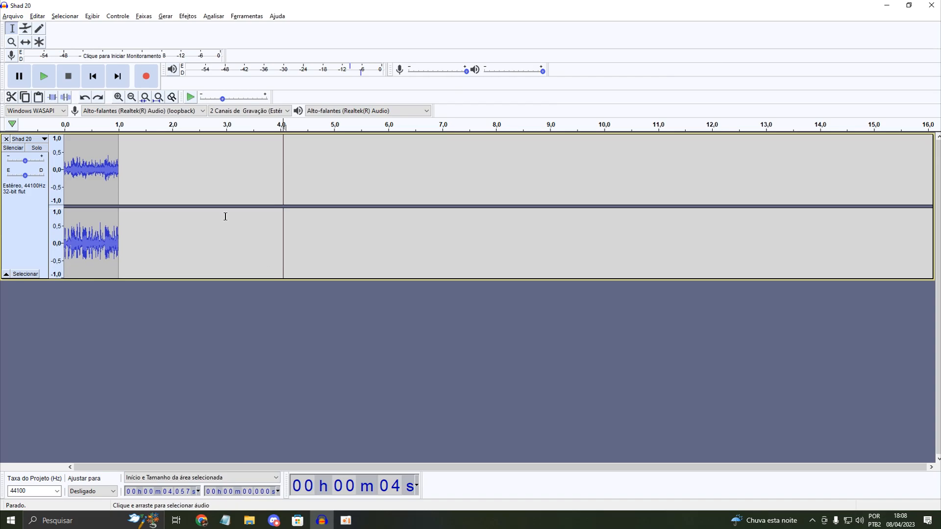
Step: Select the whole one-second Shad 20 clip and redo its tempo change, stretching it to 5.882 seconds
double_click(101, 220)
left_click(101, 98)
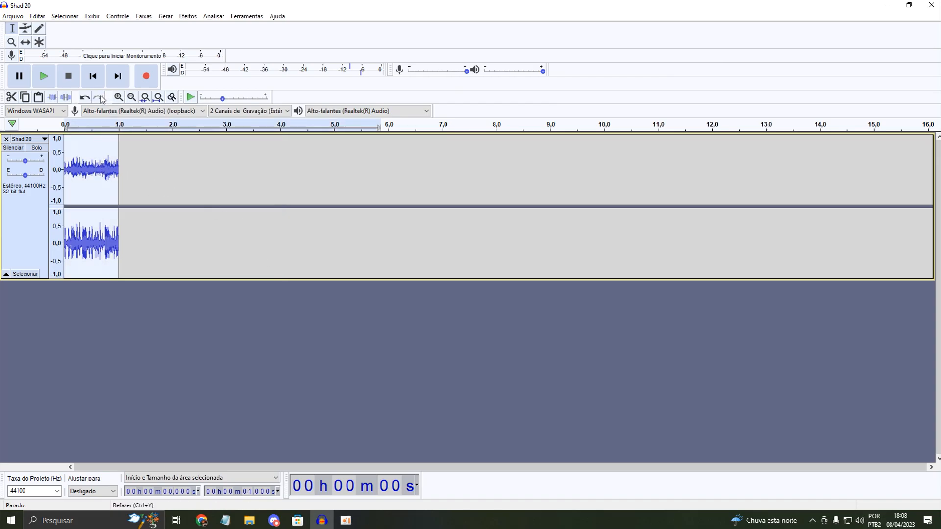
Step: Play the stretched Shad 20 clip repeatedly from its start, stopping after the opening sounds to examine them
left_click(49, 77)
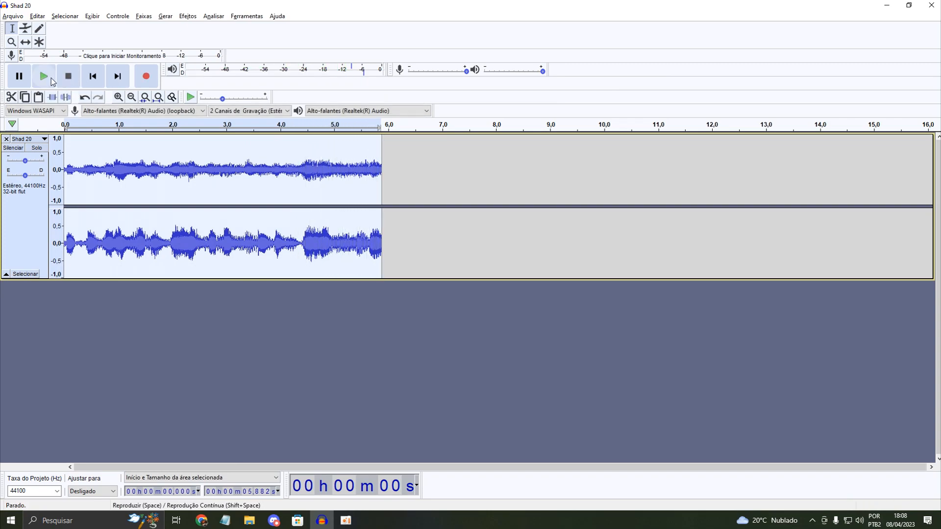
left_click(50, 79)
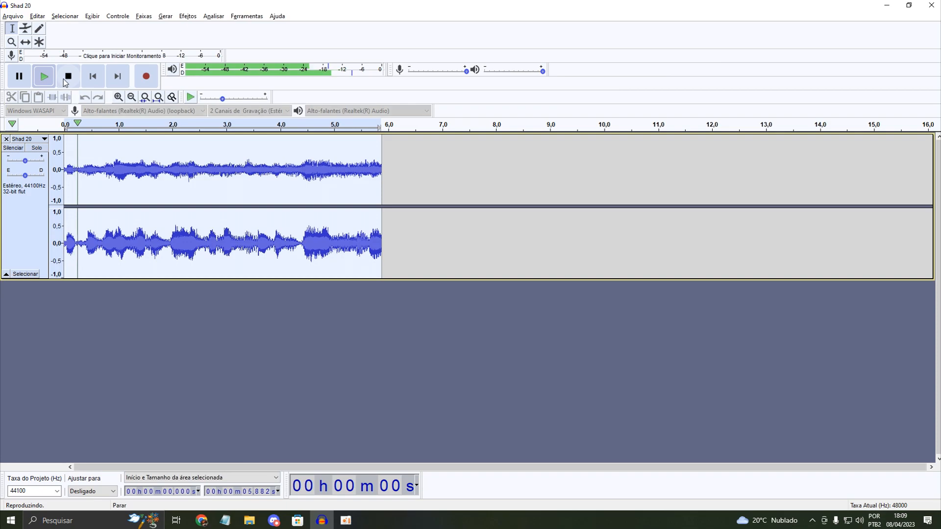
left_click(44, 80)
left_click(44, 80)
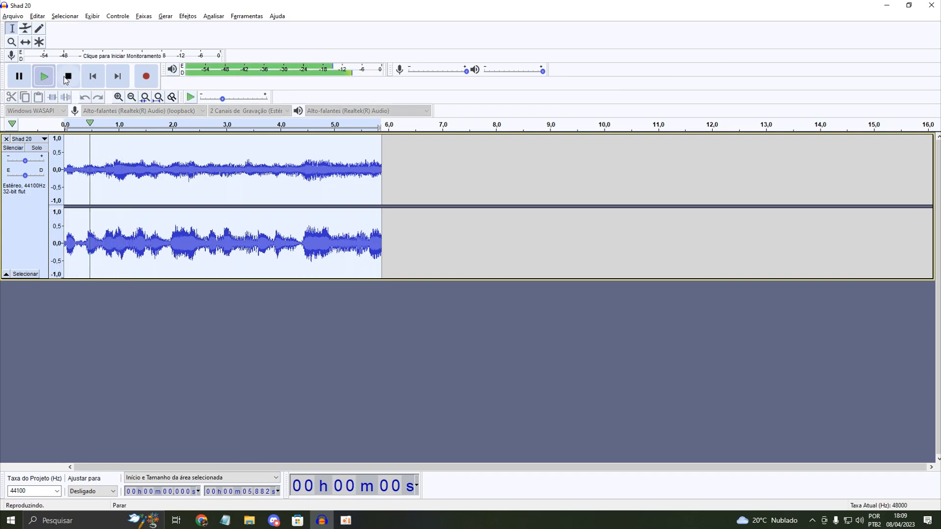
left_click(47, 78)
left_click(51, 77)
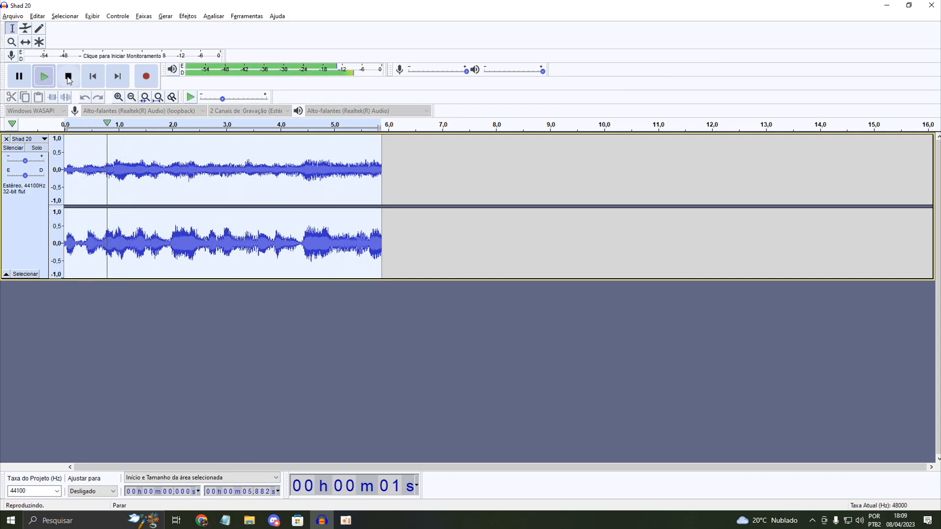
left_click(67, 77)
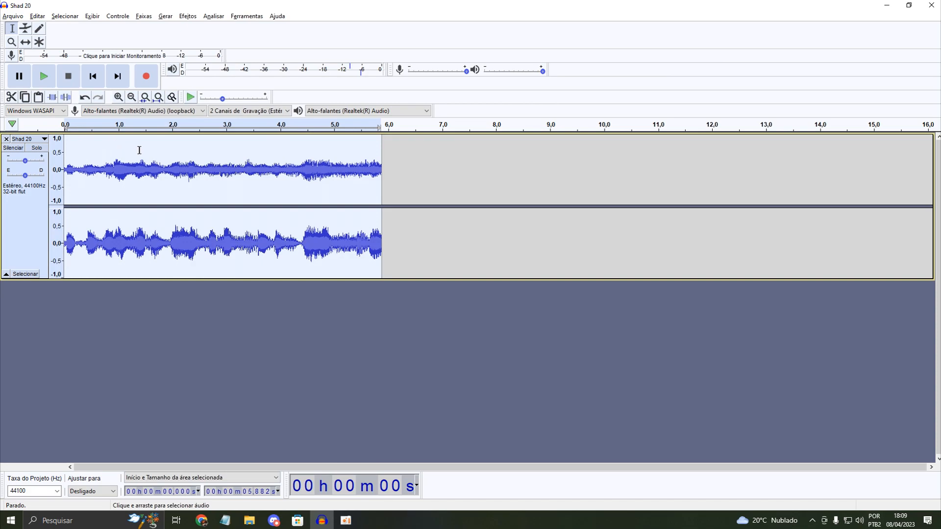
left_click(47, 74)
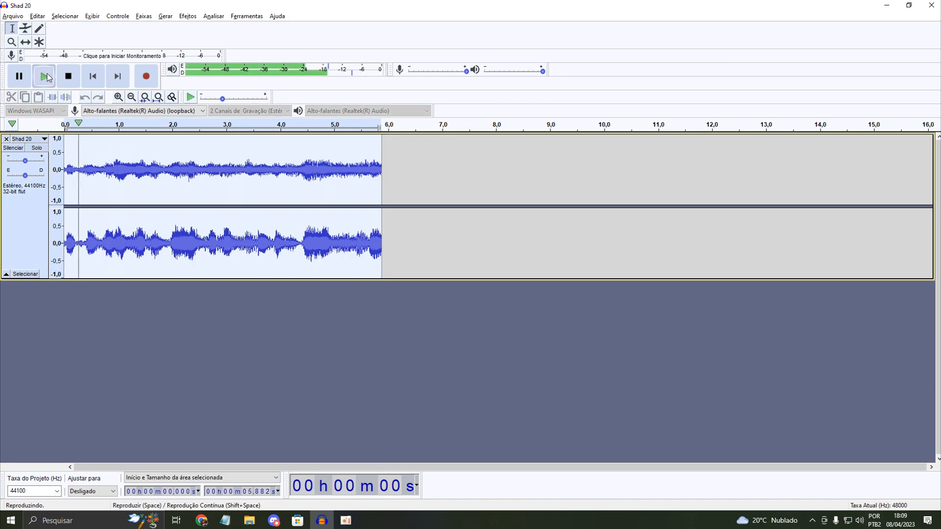
left_click(67, 78)
key("space")
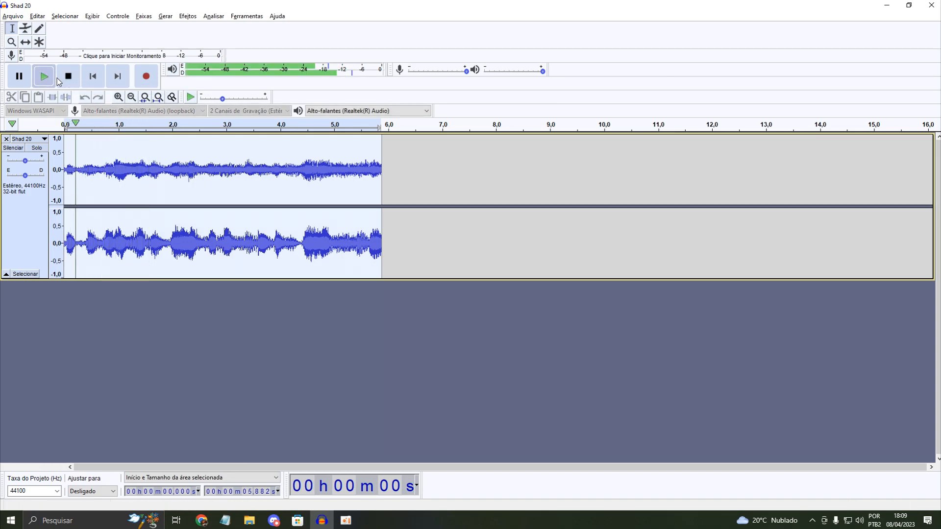
left_click(71, 80)
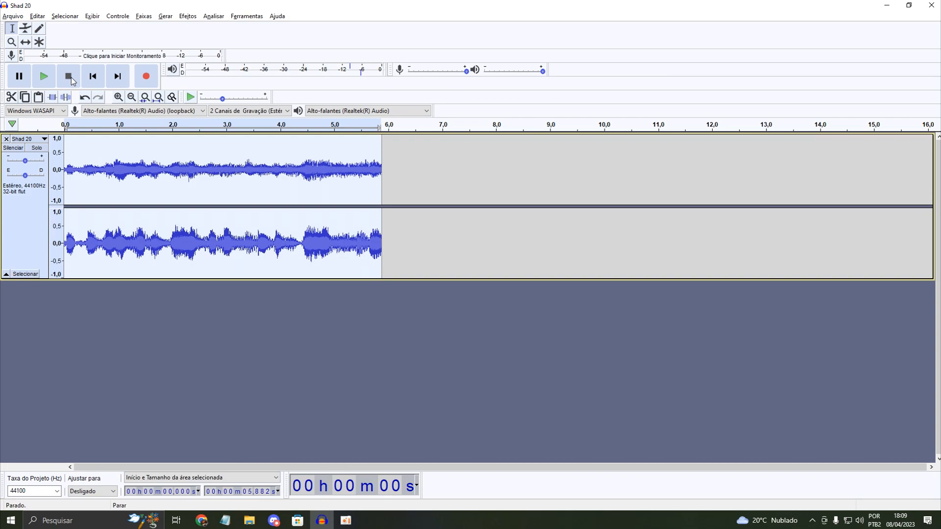
left_click(44, 76)
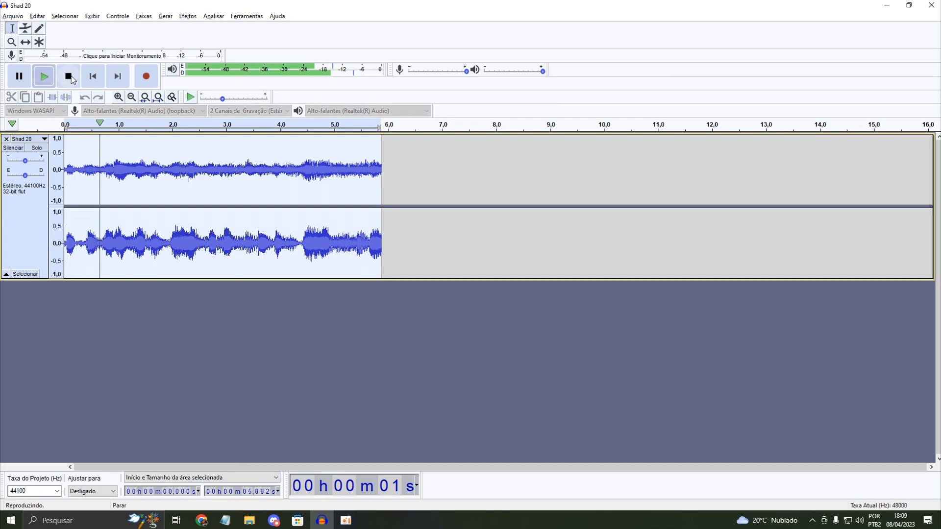
left_click(72, 77)
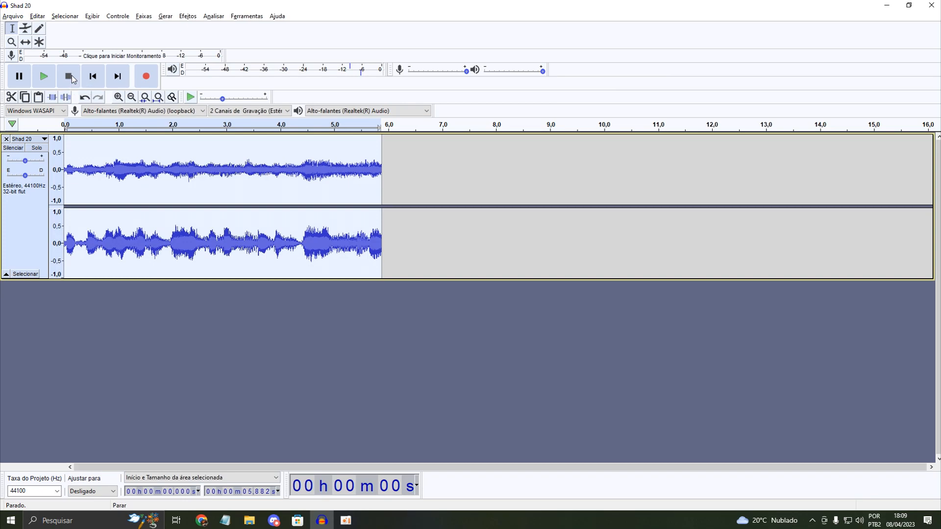
left_click(46, 76)
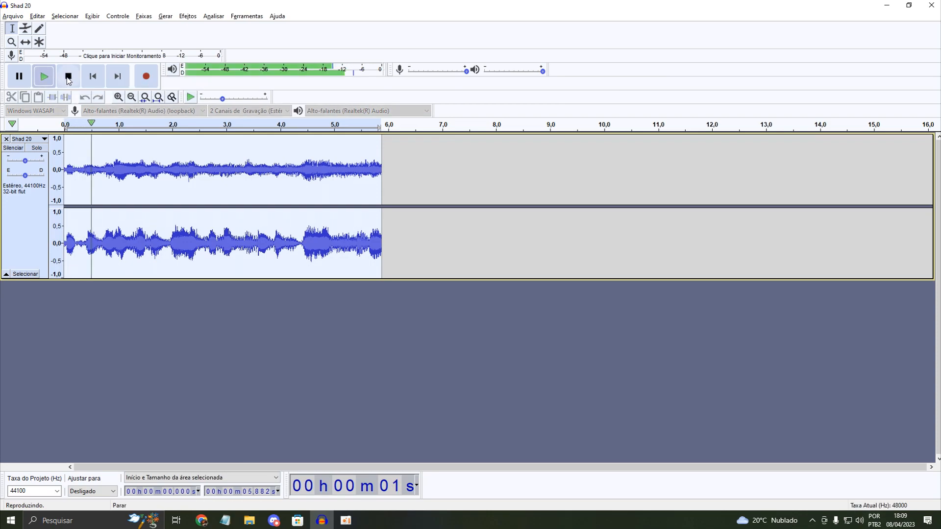
left_click(69, 77)
key("space")
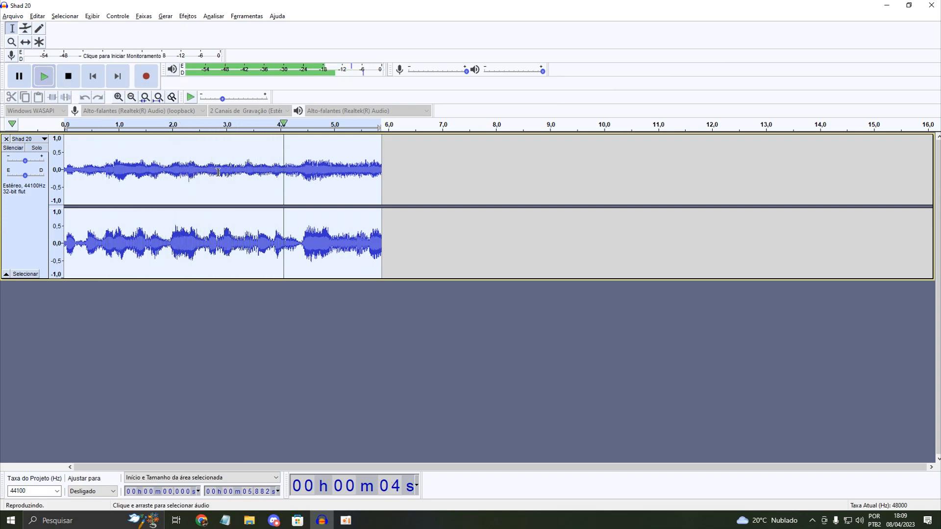
left_click_drag(219, 170, 282, 171)
left_click(51, 76)
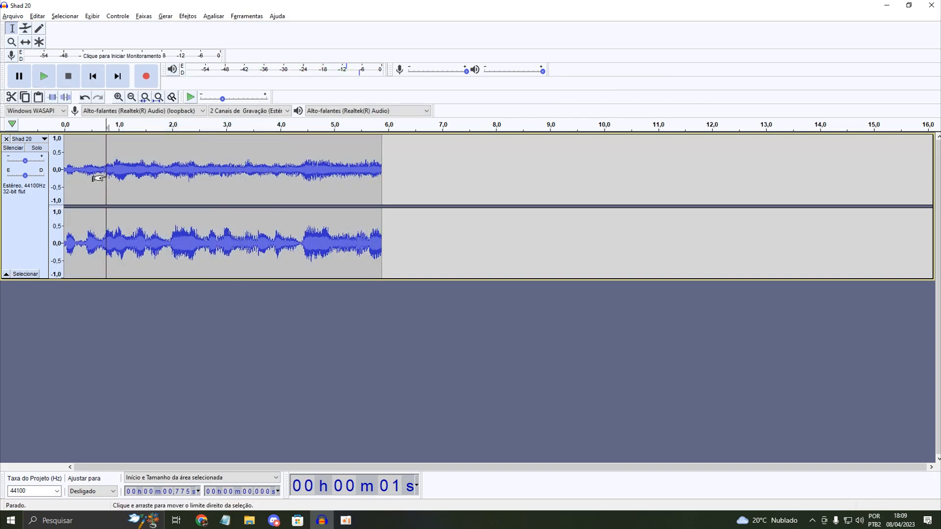
double_click(69, 152)
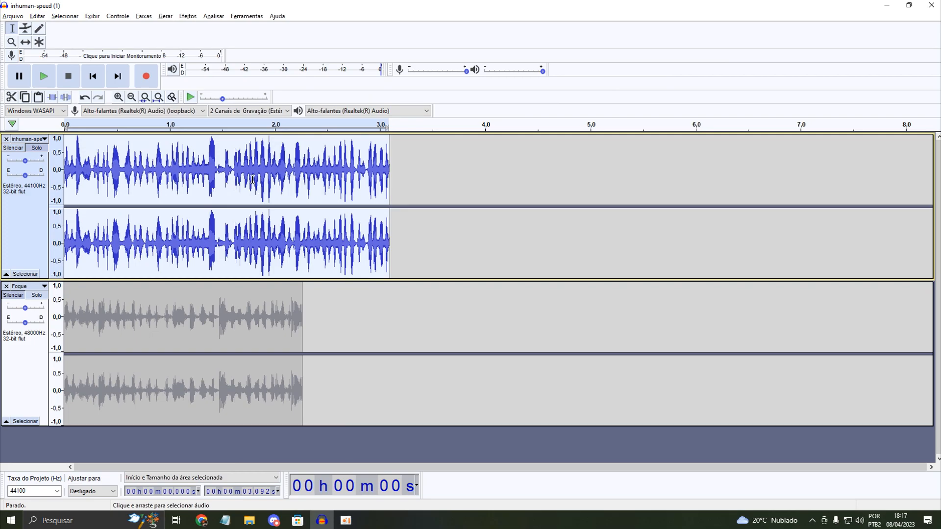
Step: Solo the Foque track in place of the inhuman-speed track, select its whole clip and play it
double_click(114, 311)
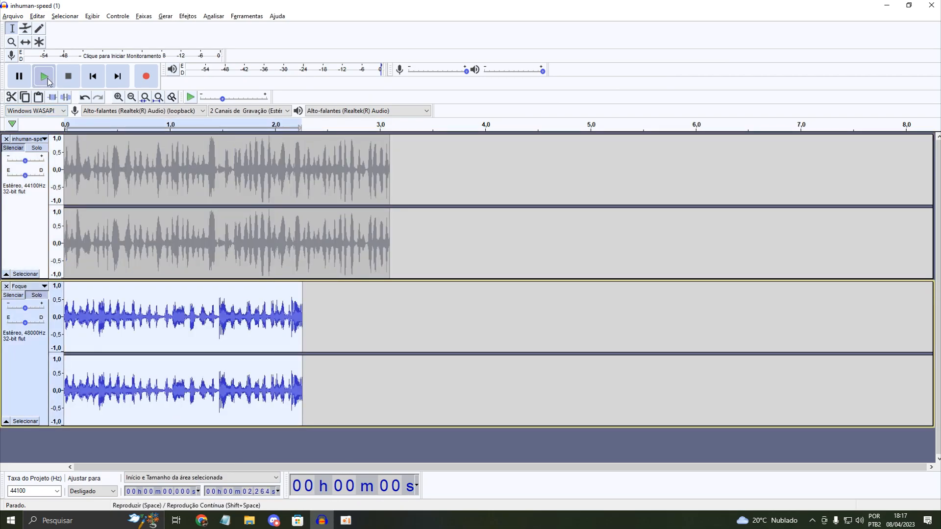
left_click(47, 81)
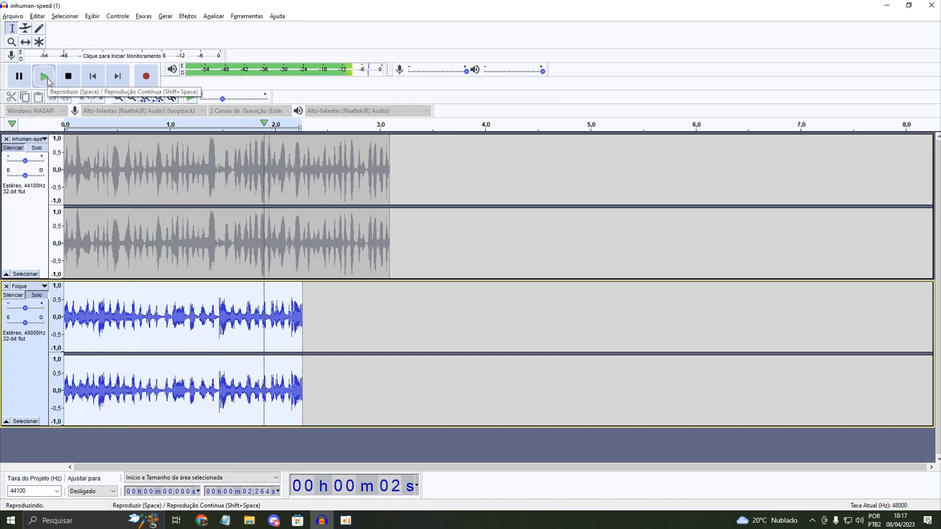
Step: Repeat the tempo change on the Foque clip, play the 13.319-second result and undo the change
left_click(188, 16)
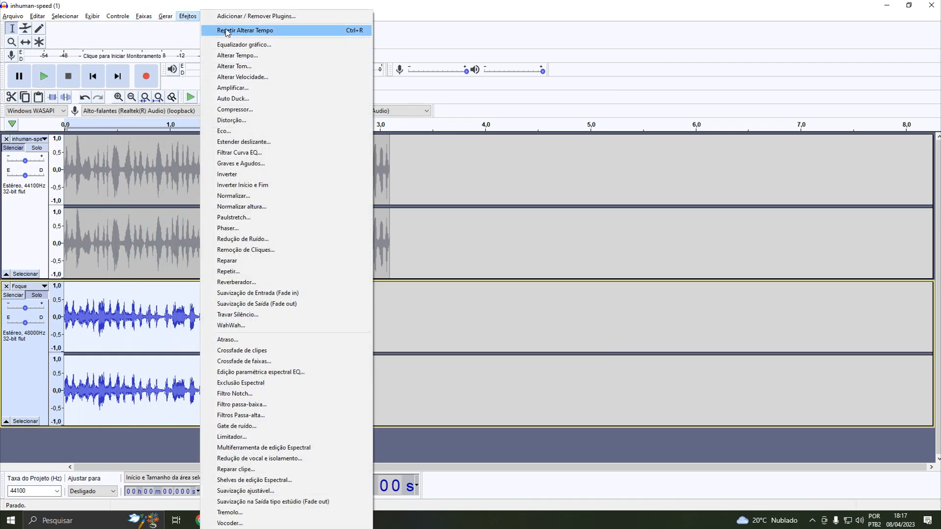
left_click(234, 31)
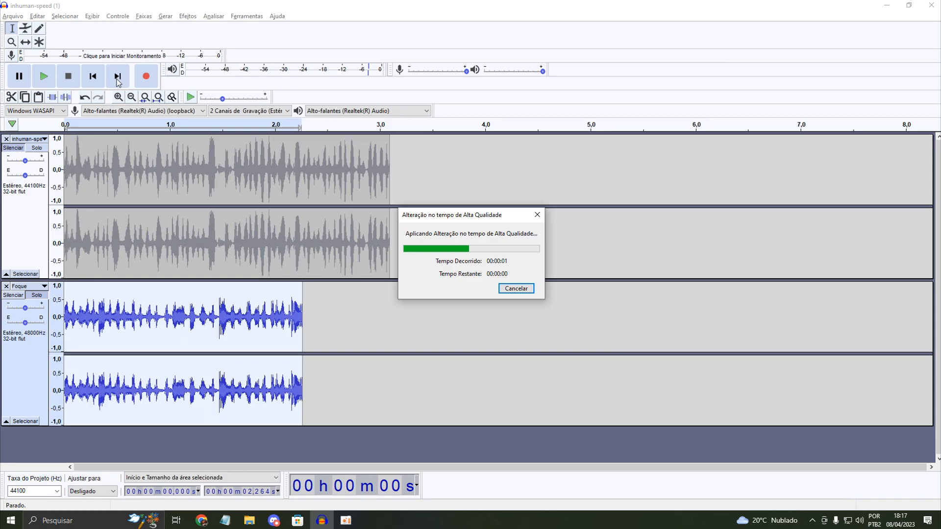
left_click(45, 76)
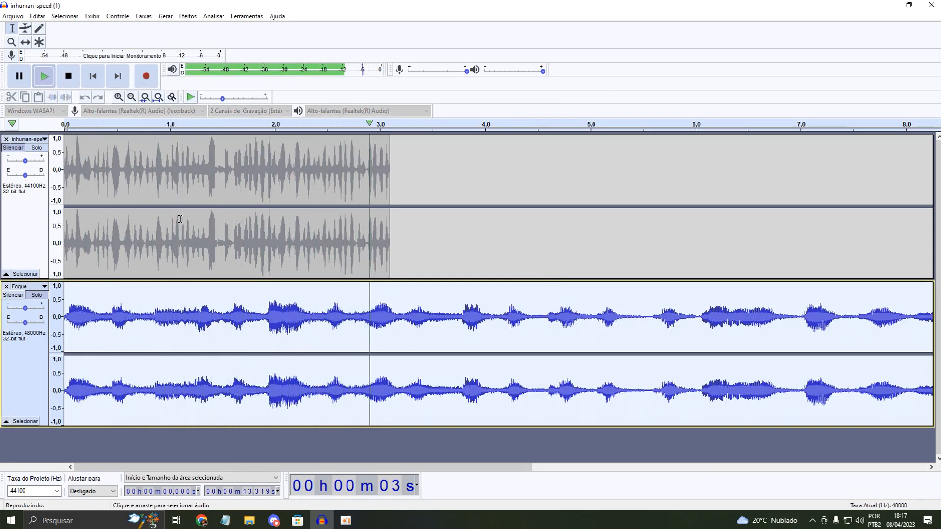
left_click(133, 98)
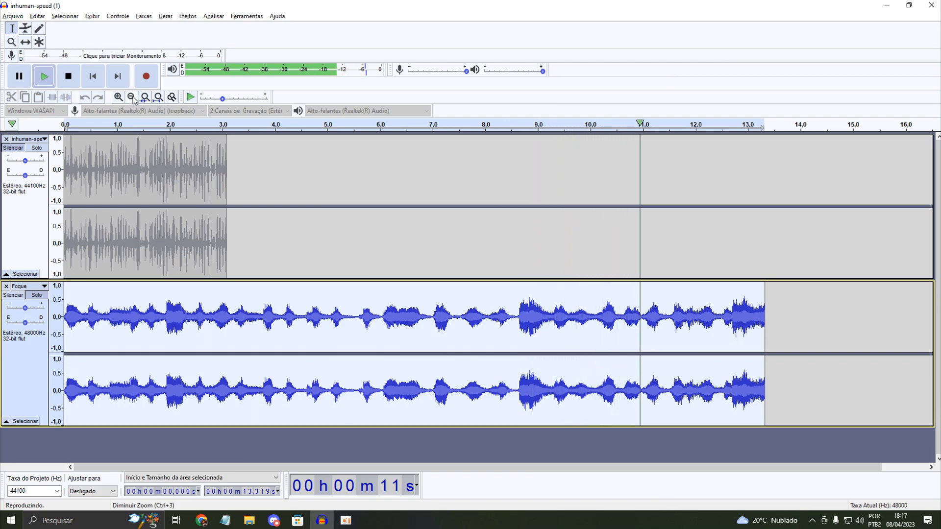
left_click(87, 98)
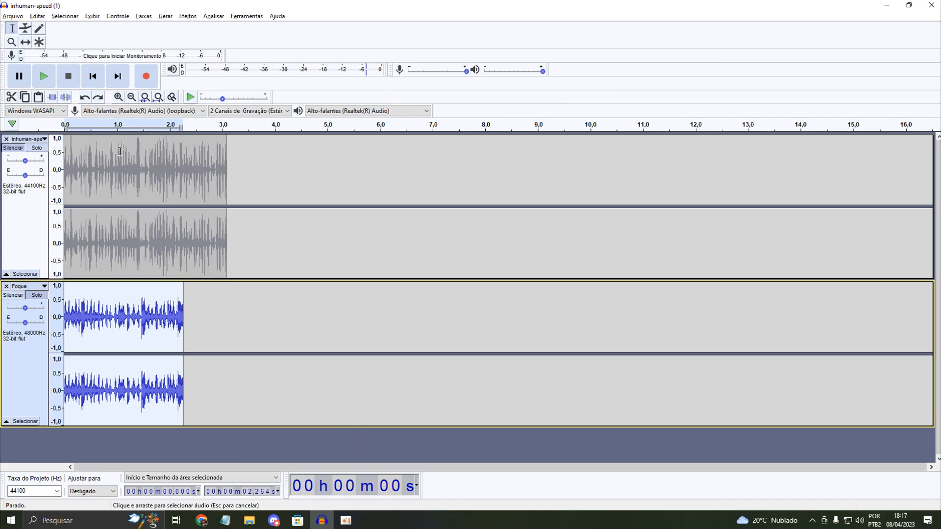
Step: Solo the inhuman-speed track in place of Foque and play its whole clip at original tempo twice
left_click(37, 152)
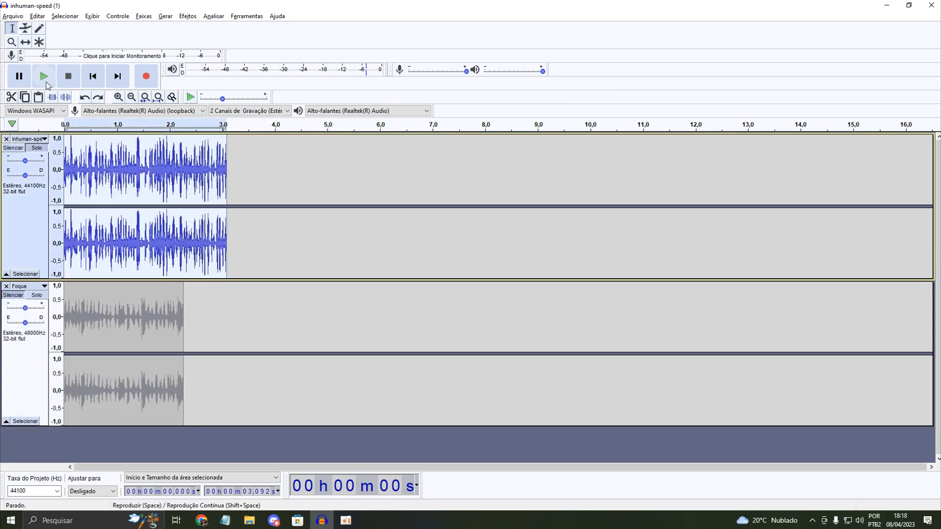
left_click(44, 76)
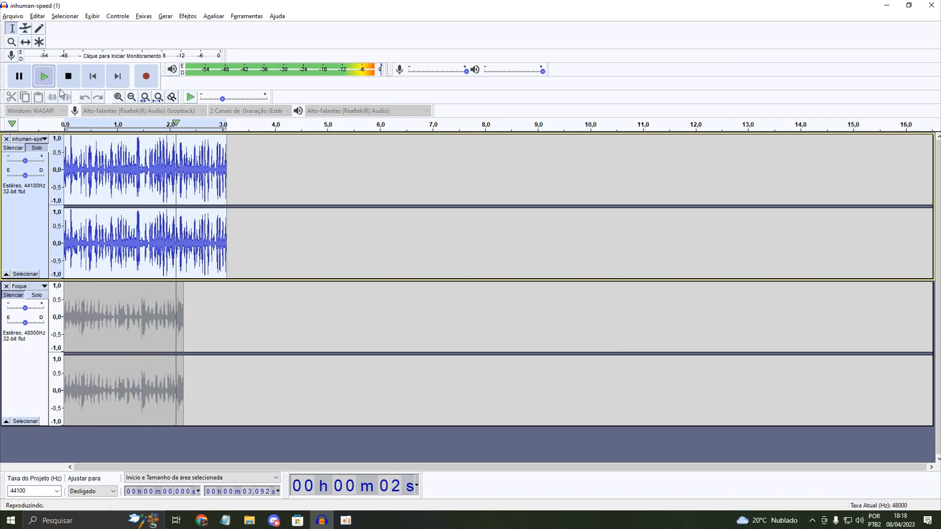
double_click(130, 147)
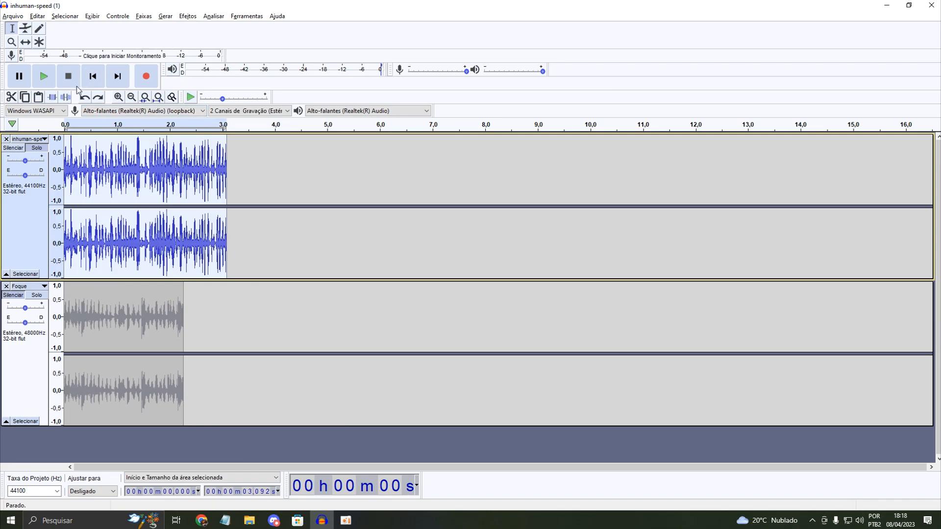
left_click(48, 76)
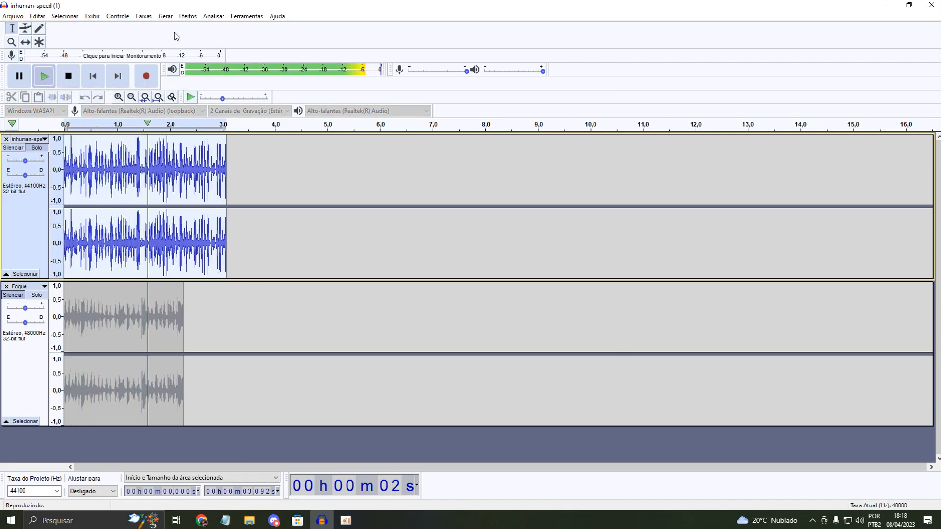
Step: Repeat the tempo change on the whole inhuman-speed clip, stretching it to 18.190 seconds, and play it
left_click(187, 17)
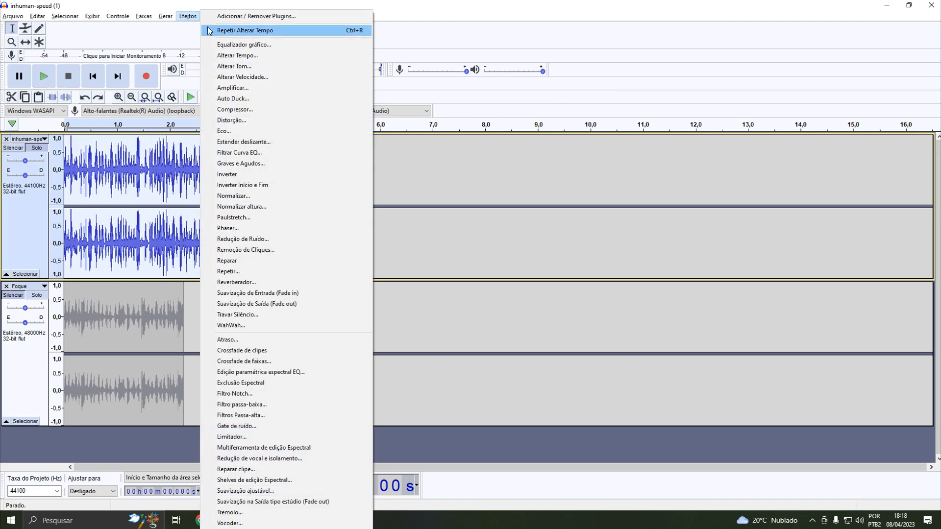
left_click(229, 31)
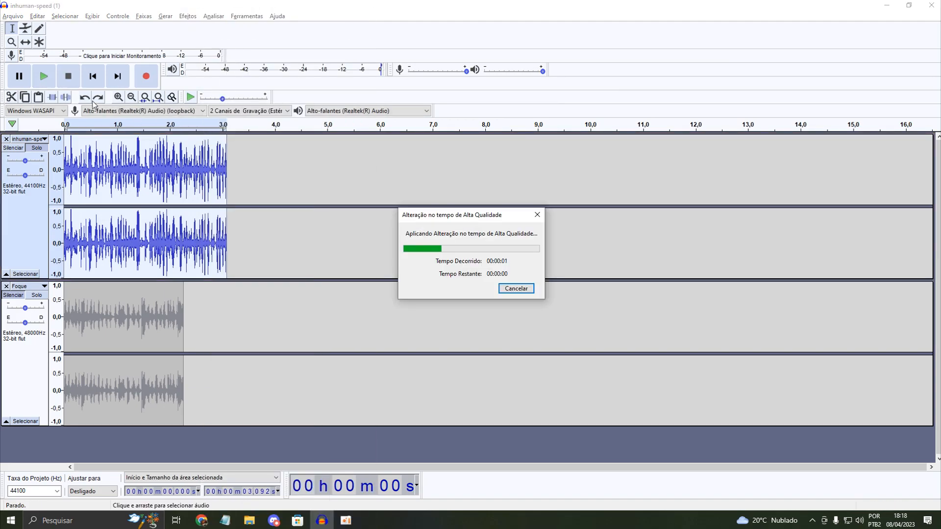
left_click(47, 80)
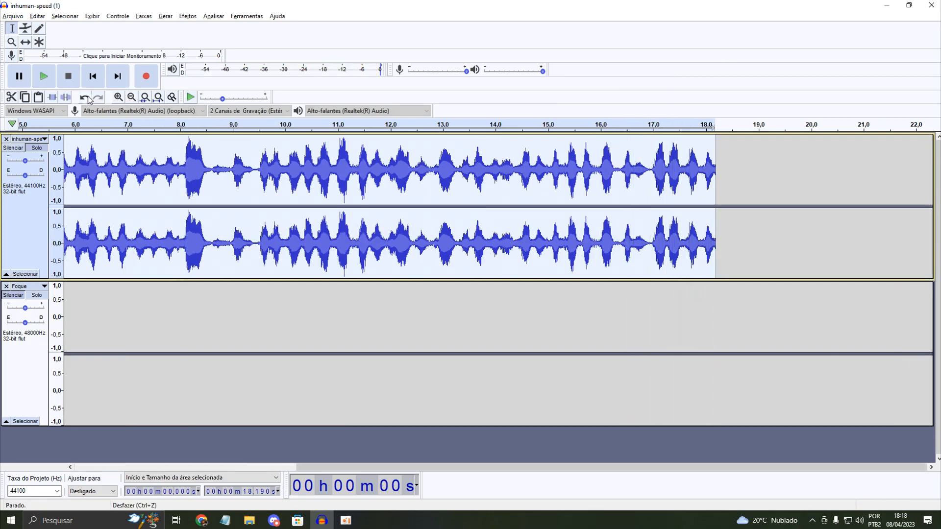
Step: Undo the inhuman-speed clip's tempo change to return to the original, and redo it
left_click(89, 98)
left_click_drag(478, 467, 245, 450)
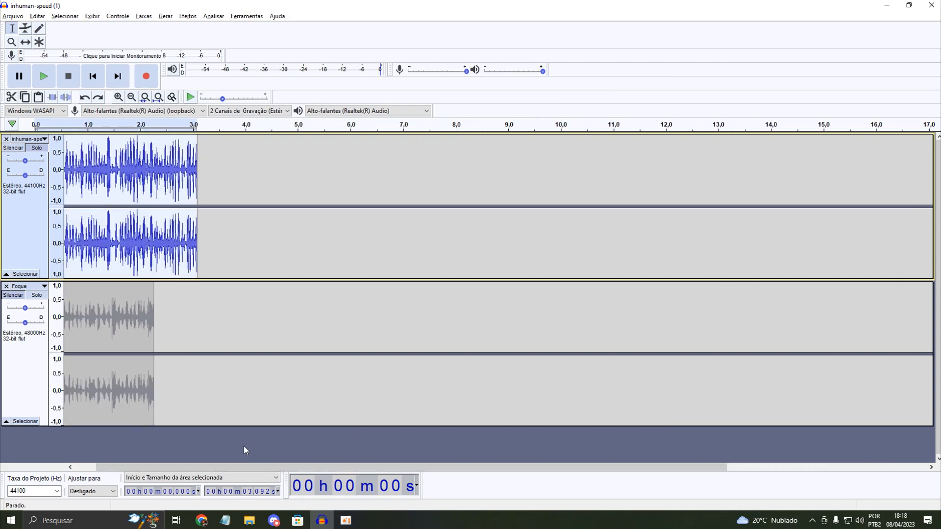
left_click(98, 97)
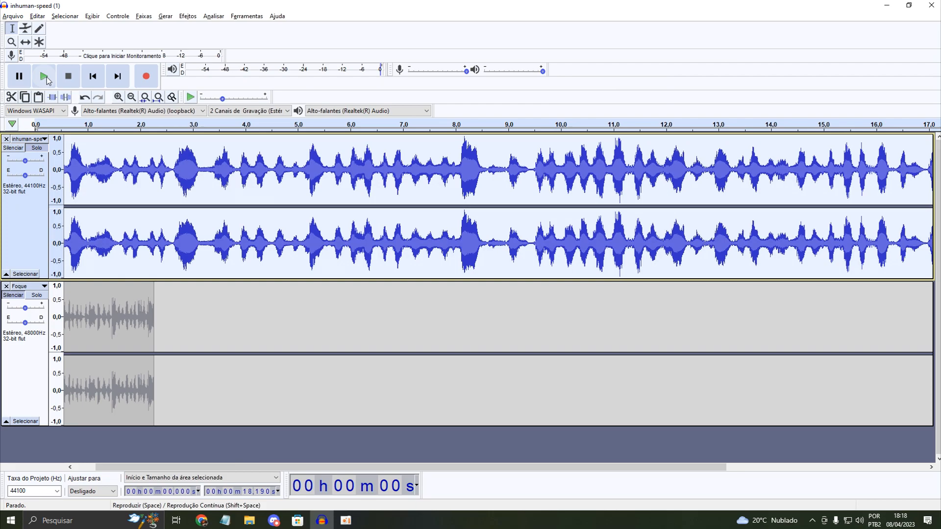
Step: Select the whole Foque clip and repeat the tempo change on it, stretching it to about 13.3 seconds
double_click(116, 321)
left_click(186, 17)
left_click(253, 33)
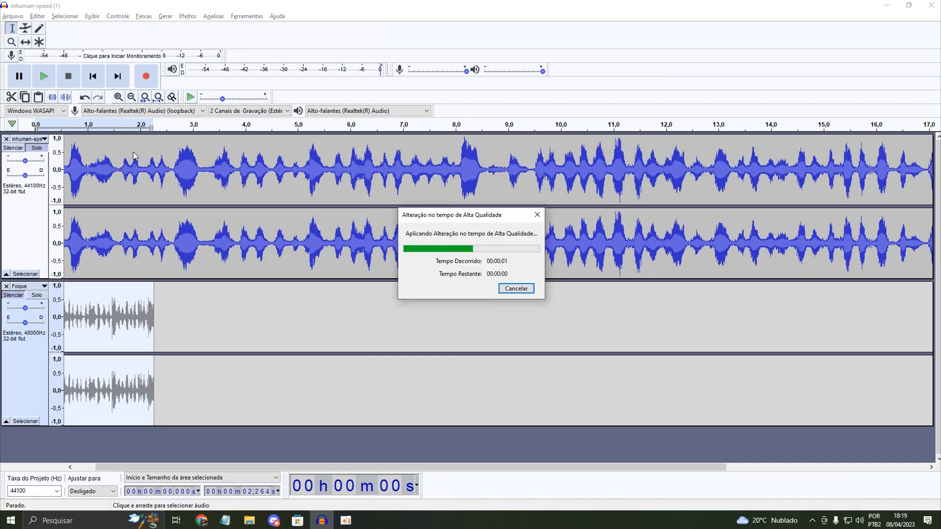
Step: Compare the slowed inhuman-speed and Foque clips by alternating solo between them during playback, and undo the last tempo change
double_click(131, 152)
left_click(44, 76)
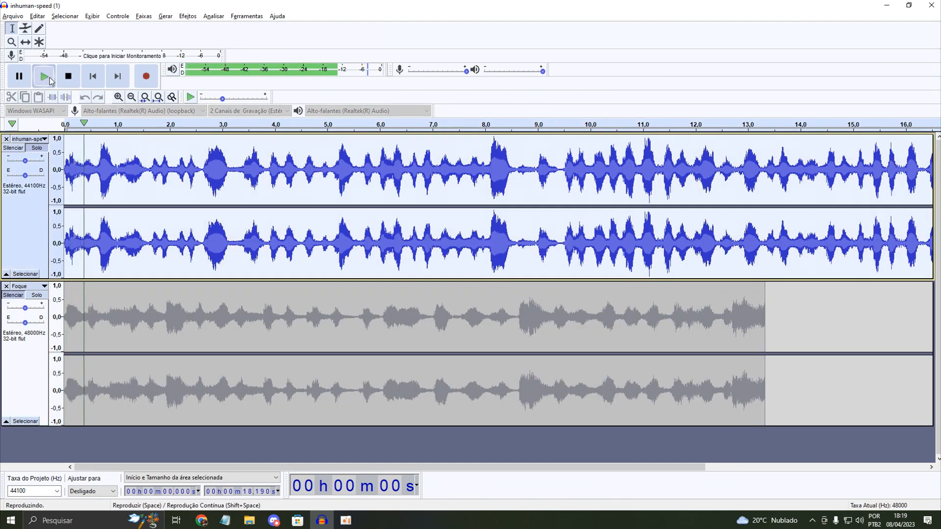
left_click(41, 297)
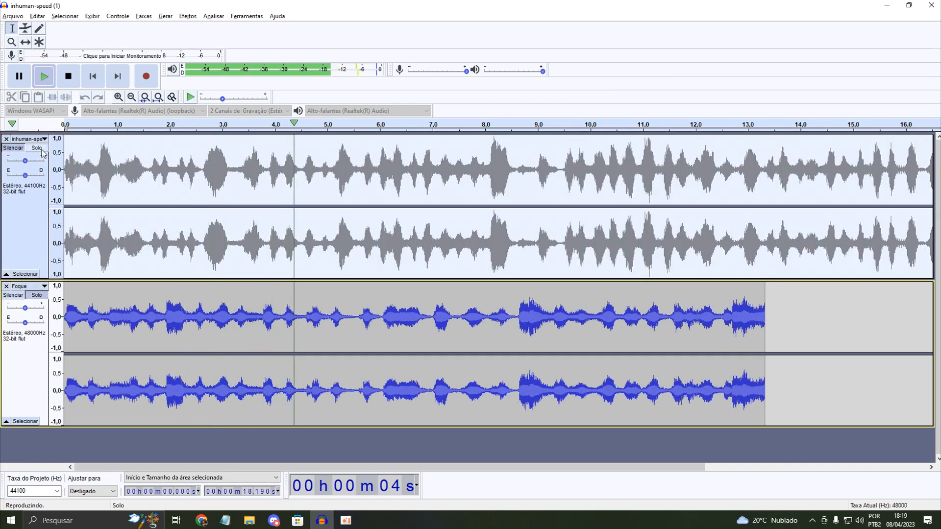
left_click(39, 149)
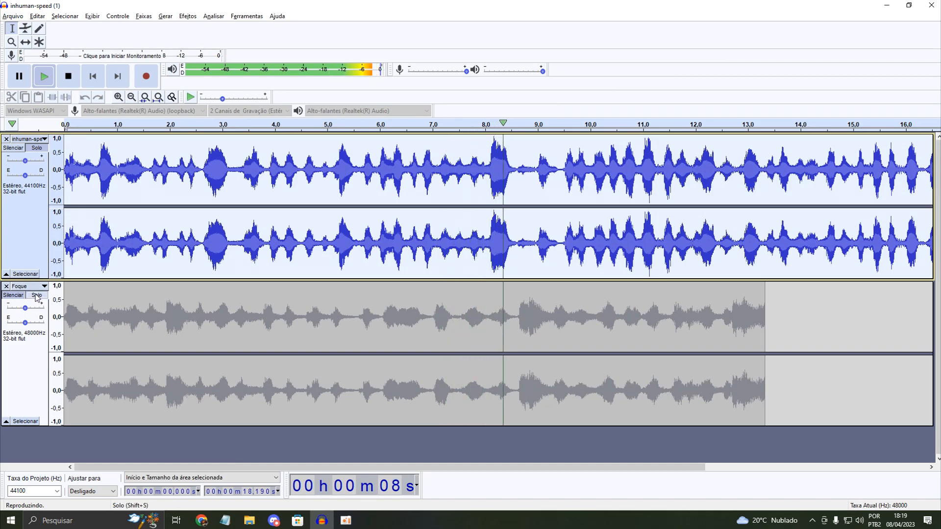
left_click(37, 297)
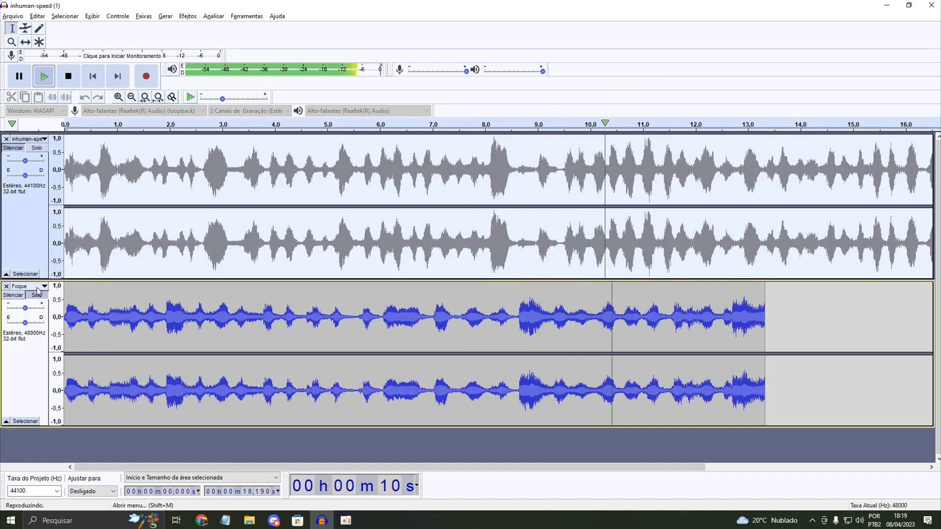
left_click(42, 150)
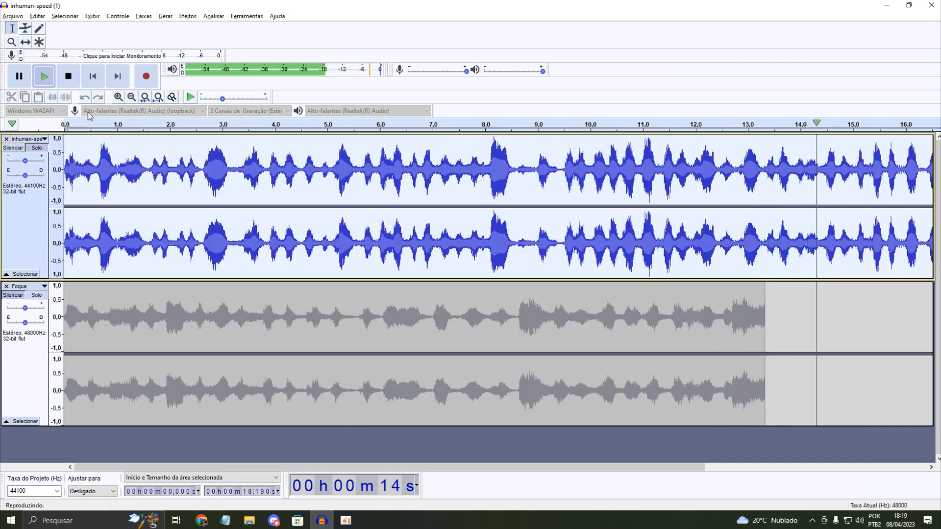
left_click(132, 97)
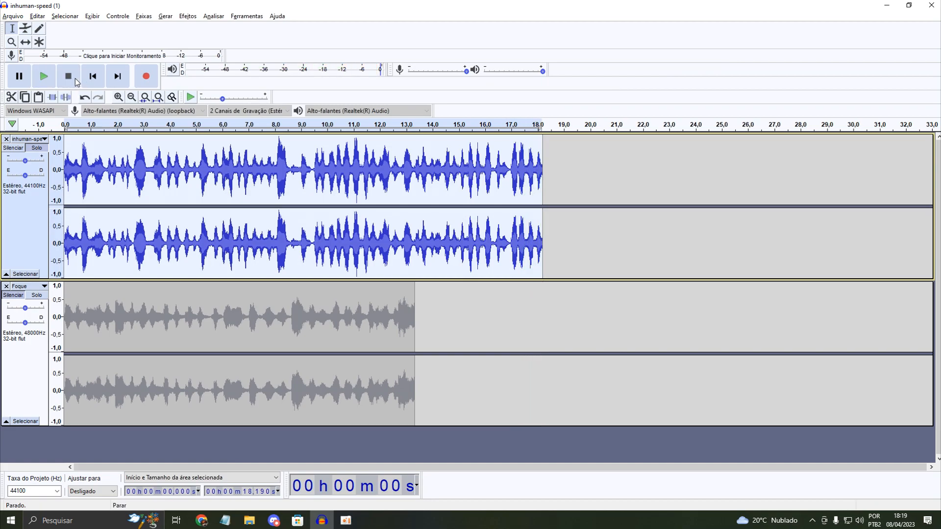
left_click(84, 97)
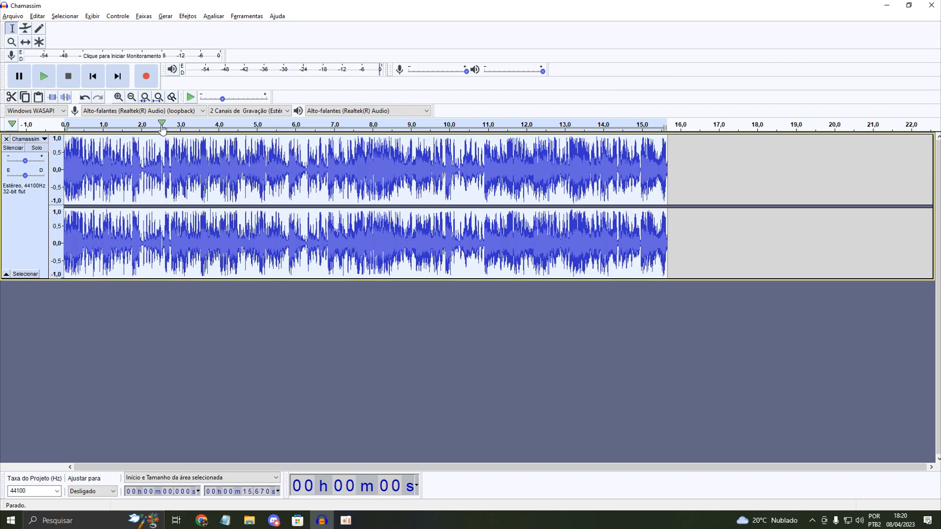
Step: Play the whole Chamassim clip at its original tempo
left_click(118, 97)
left_click(118, 96)
left_click(131, 97)
left_click(131, 97)
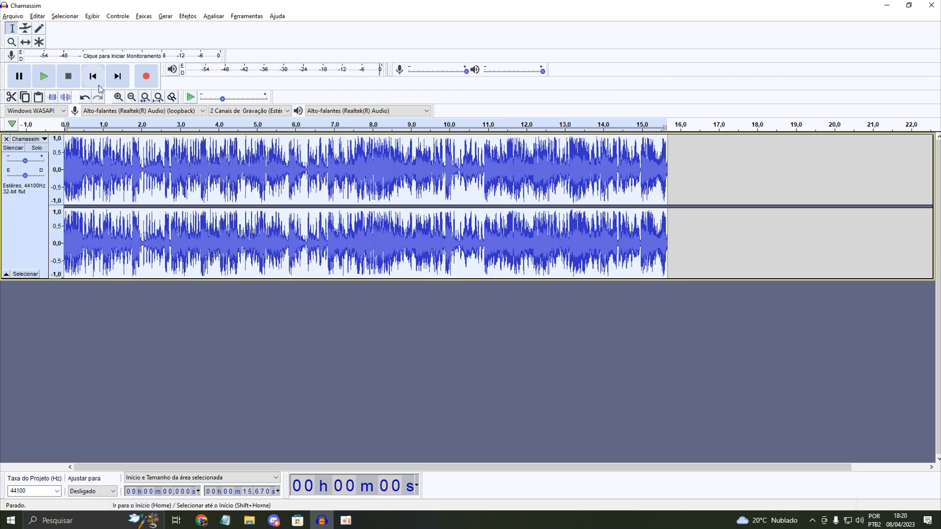
left_click(49, 81)
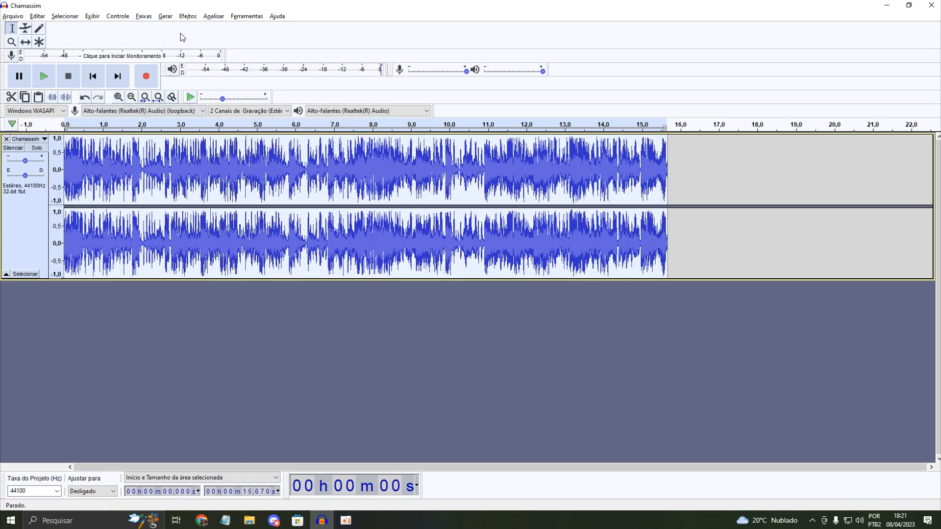
Step: Select about the first 0.51 seconds of the Chamassim clip and play that opening passage
left_click(118, 97)
left_click(118, 97)
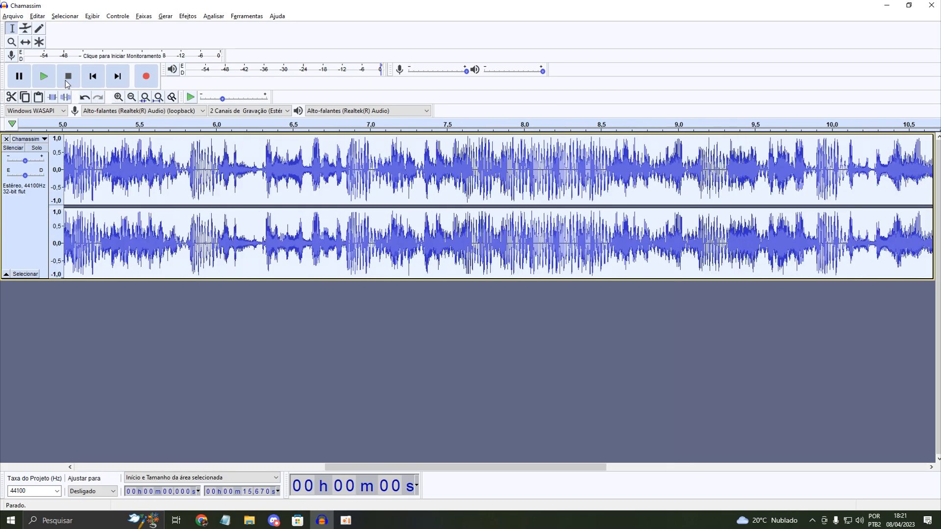
left_click(45, 76)
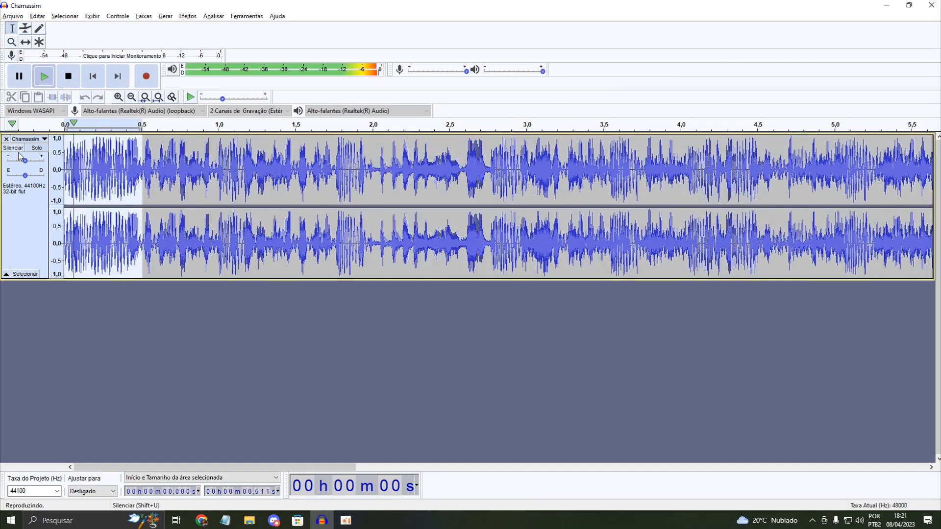
key("space")
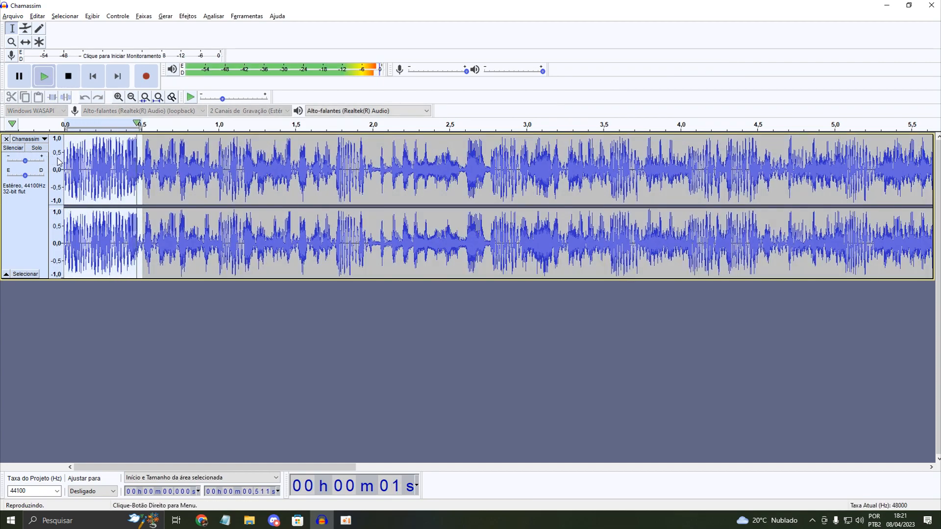
Step: Play a passage about 0.11 seconds long starting at about 0.27 seconds, and play the whole Chamassim clip from its start
left_click_drag(96, 155, 122, 156)
key("space")
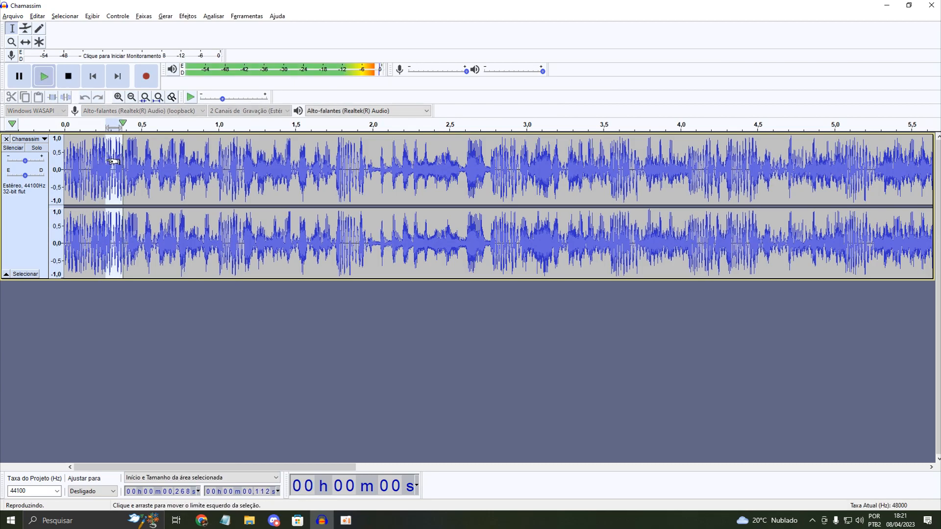
left_click(102, 158)
double_click(101, 159)
key("space")
key("space")
Step: Reselect about the first half second of the Chamassim clip and replay it to examine the opening sounds
left_click_drag(141, 153, 64, 156)
key("space")
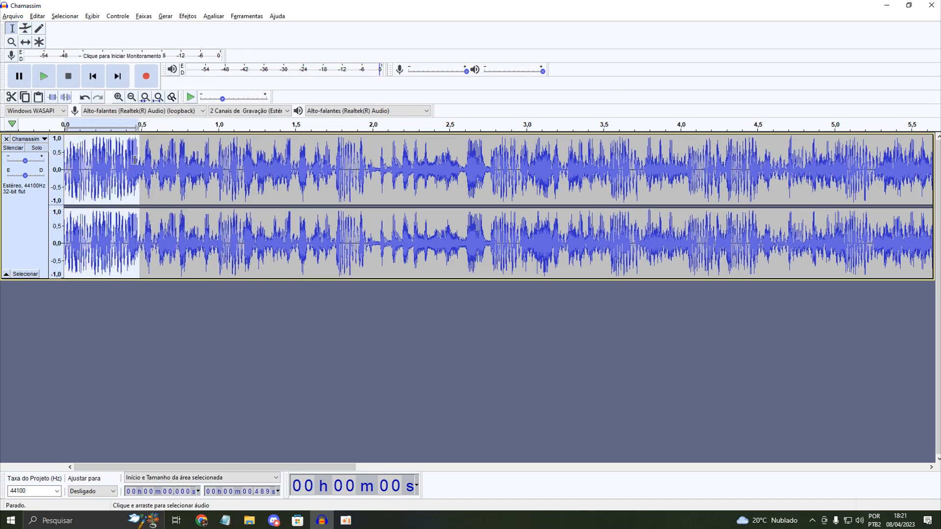
double_click(154, 153)
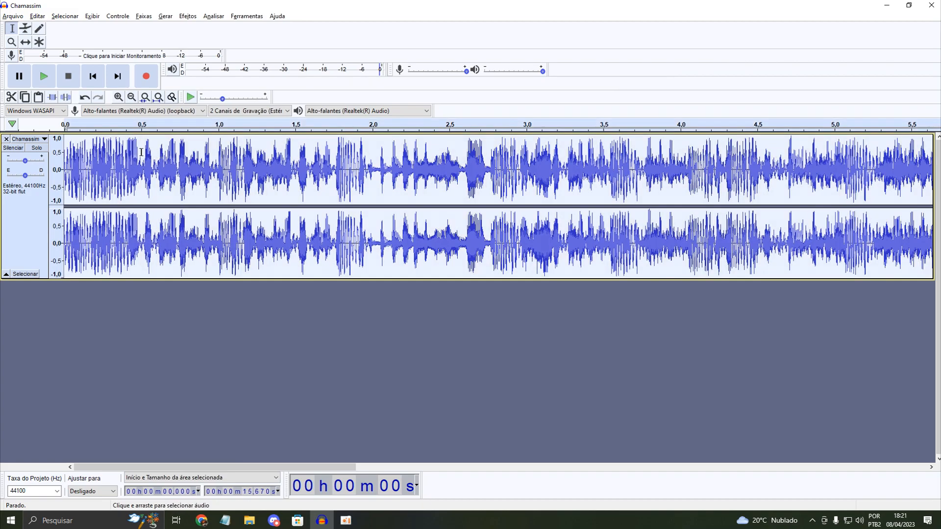
left_click_drag(143, 151, 65, 151)
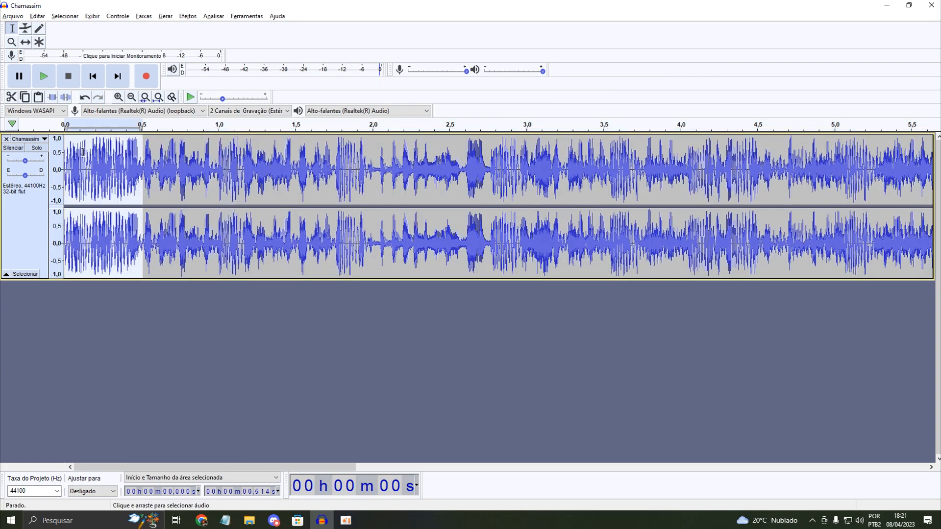
key("space")
key("space")
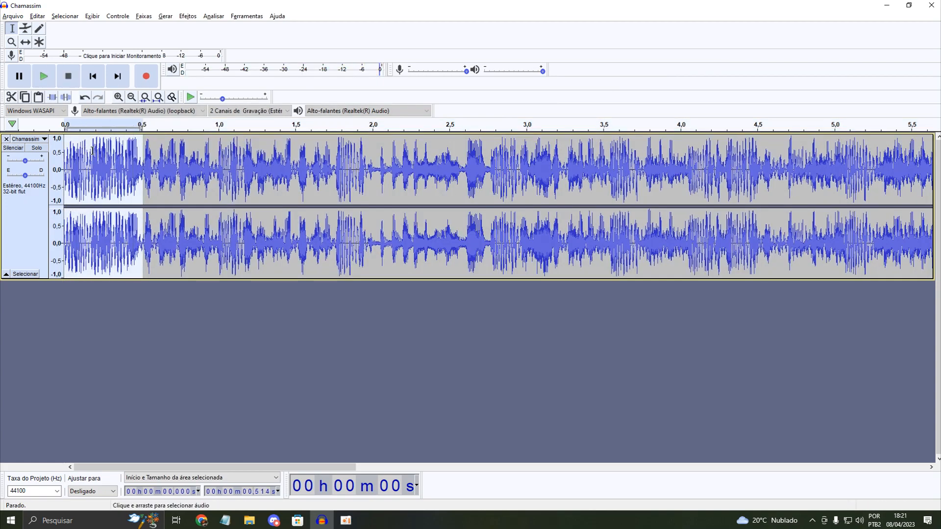
Step: Select the whole Chamassim clip, repeat the tempo change to stretch it to 1 minute 32.176 seconds, and play it
double_click(145, 148)
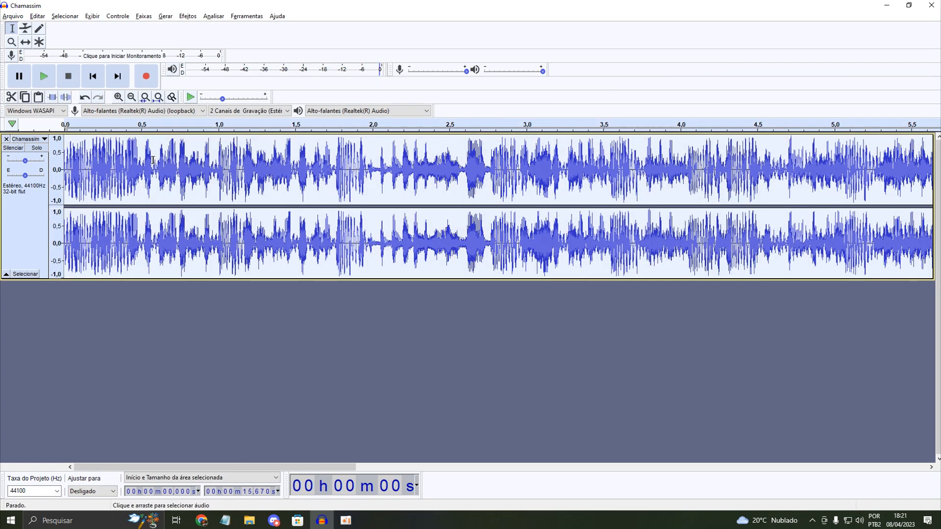
left_click(188, 16)
left_click(223, 32)
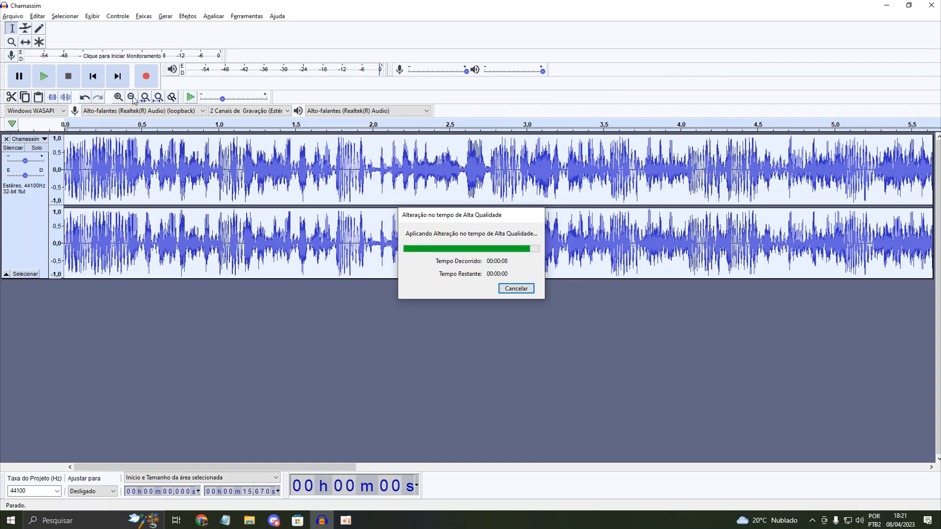
key("space")
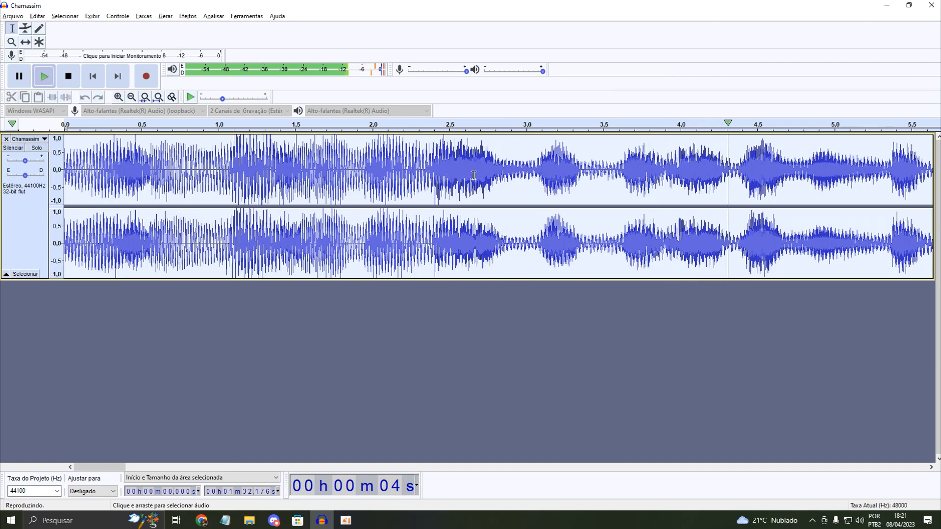
Step: Stop the Chamassim clip and replay it from about 1.27 seconds
key("space")
left_click(282, 159)
left_click(260, 159)
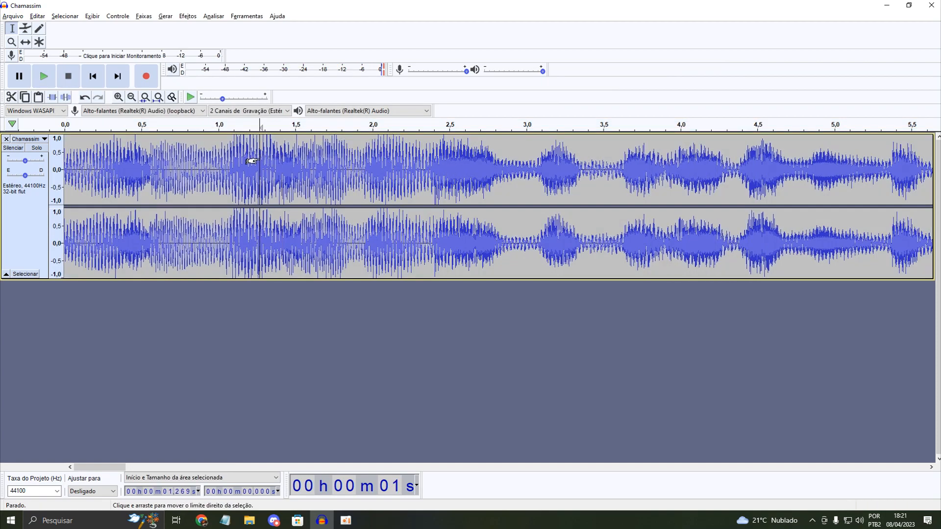
key("space")
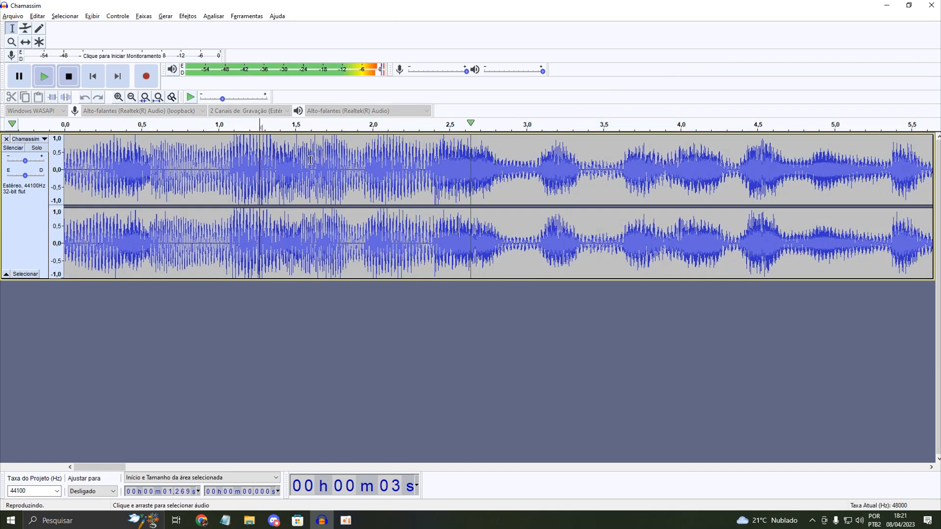
Step: Select a passage of about 1.83 seconds starting at about 1.53 seconds in the Chamassim clip and play it
left_click_drag(307, 169, 579, 179)
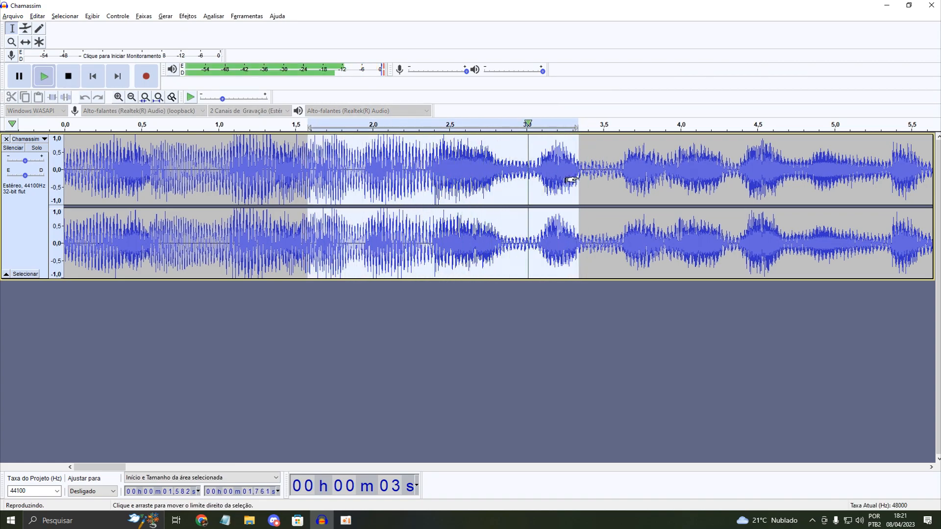
key("space")
key("ctrl+a")
left_click_drag(301, 165, 581, 177)
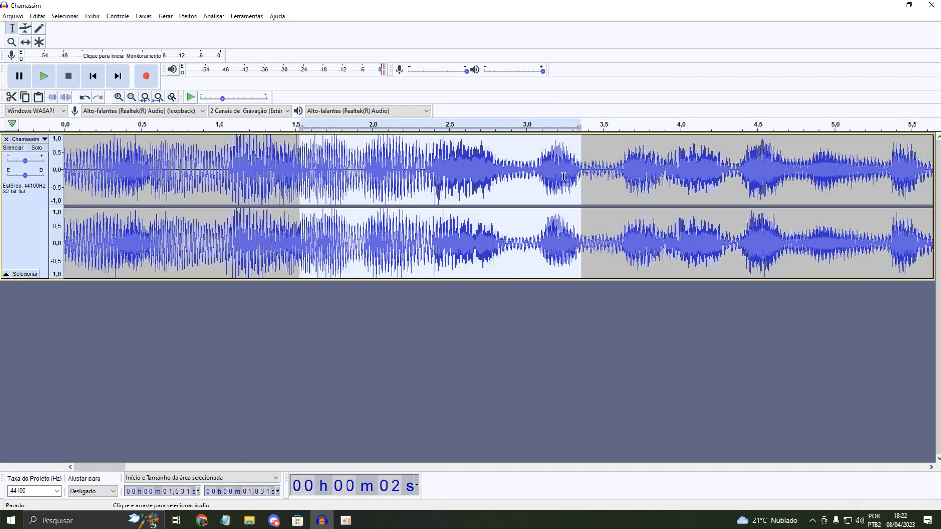
key("space")
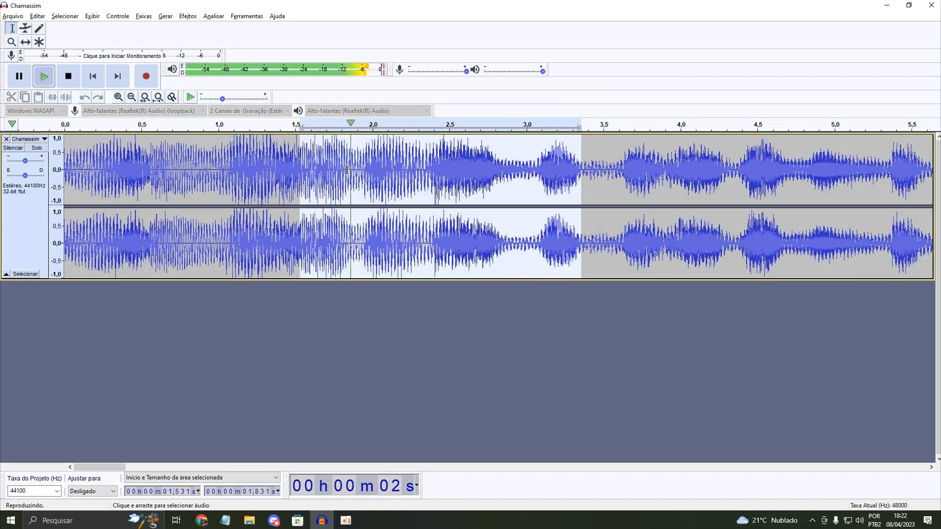
Step: Select the whole Chamassim clip, play it once more from its start, and close its track
key("ctrl+a")
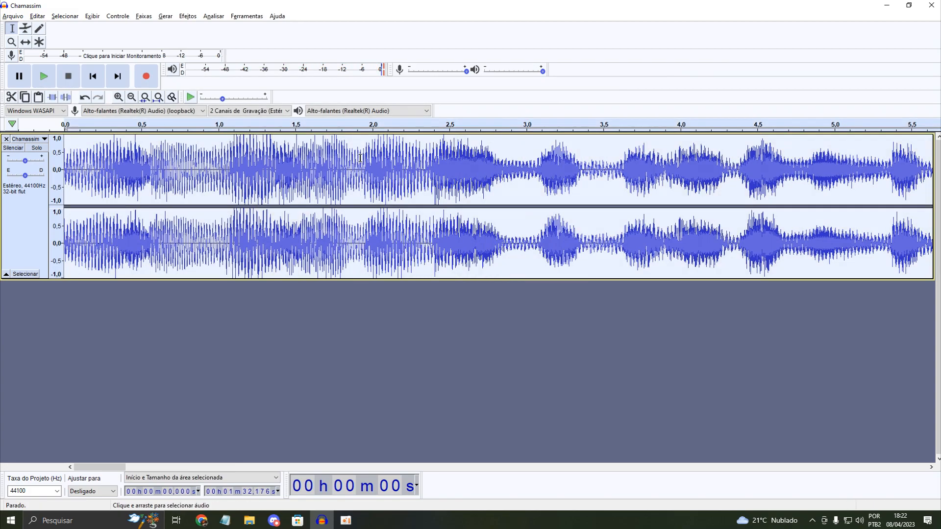
left_click(131, 97)
left_click(131, 97)
left_click(131, 97)
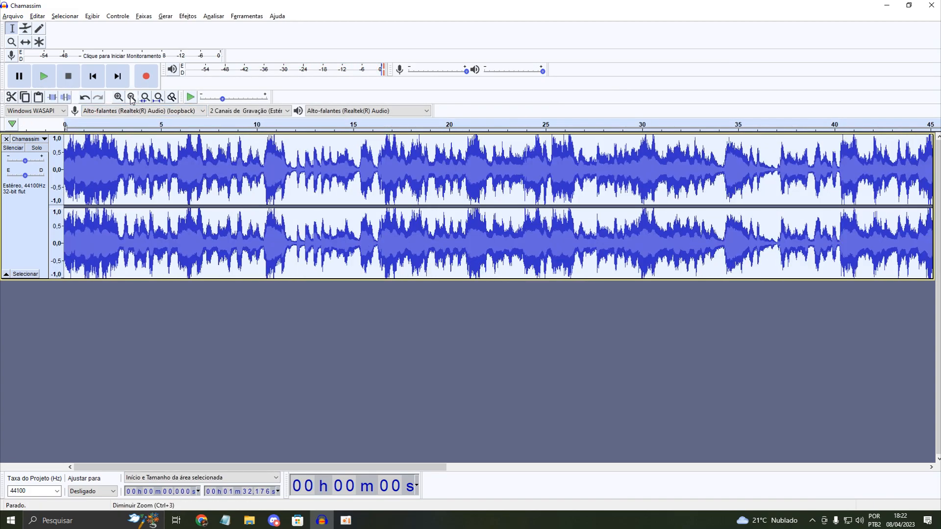
key("space")
key("space")
left_click(6, 139)
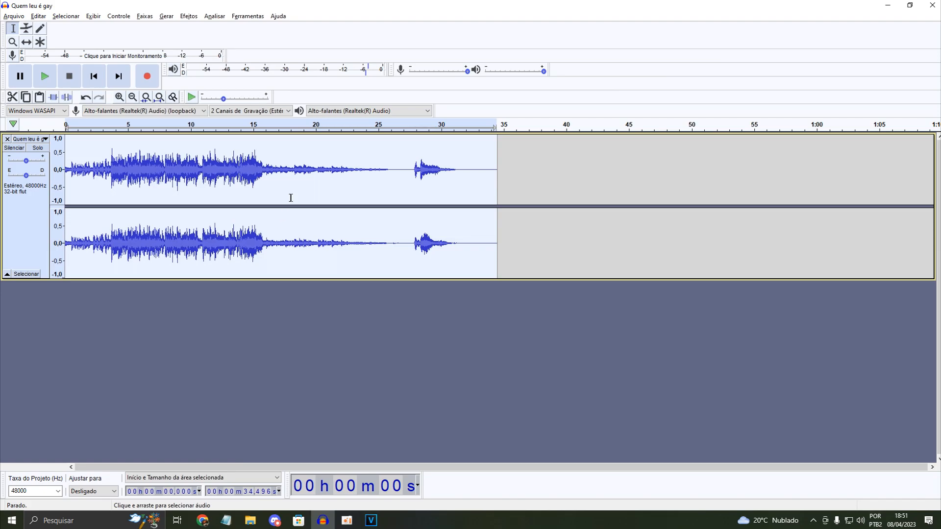
Step: Select the whole 34.496-second recording and play it from its start through the loud section
left_click(331, 178)
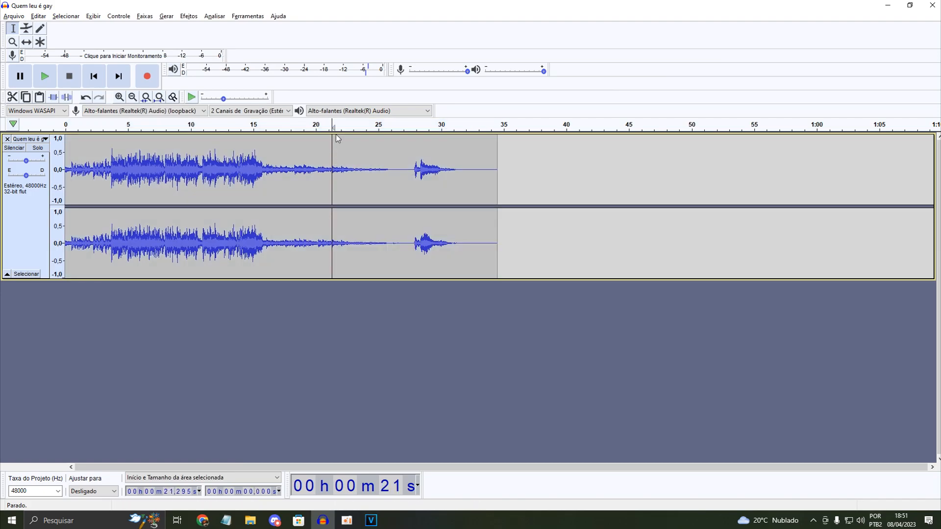
left_click_drag(281, 154, 555, 195)
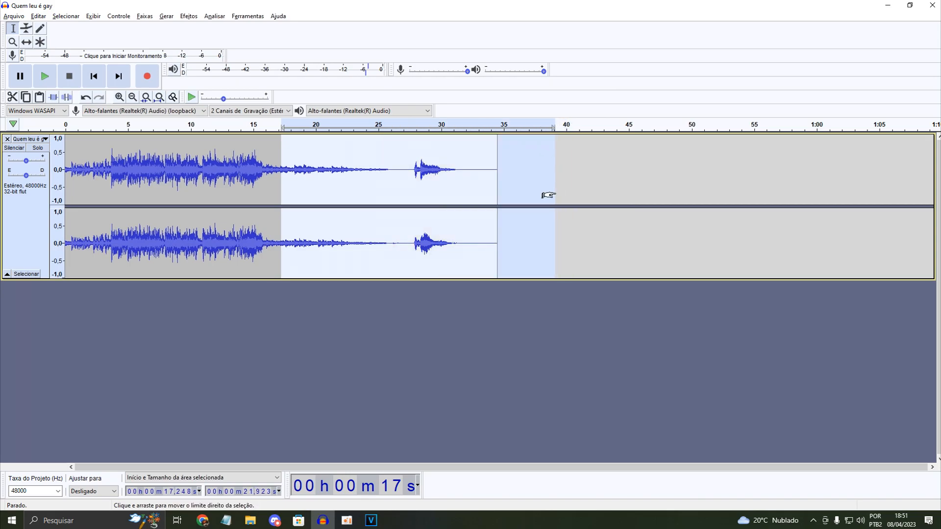
double_click(477, 187)
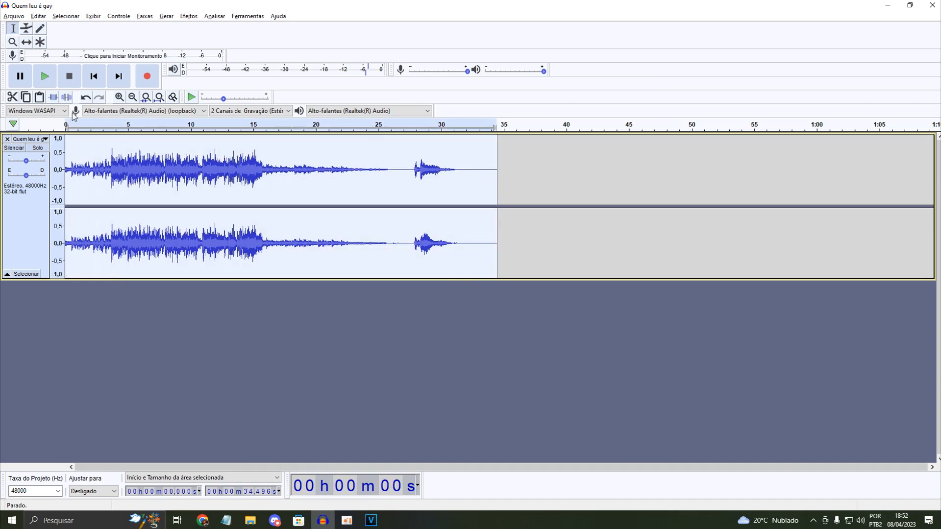
left_click(45, 77)
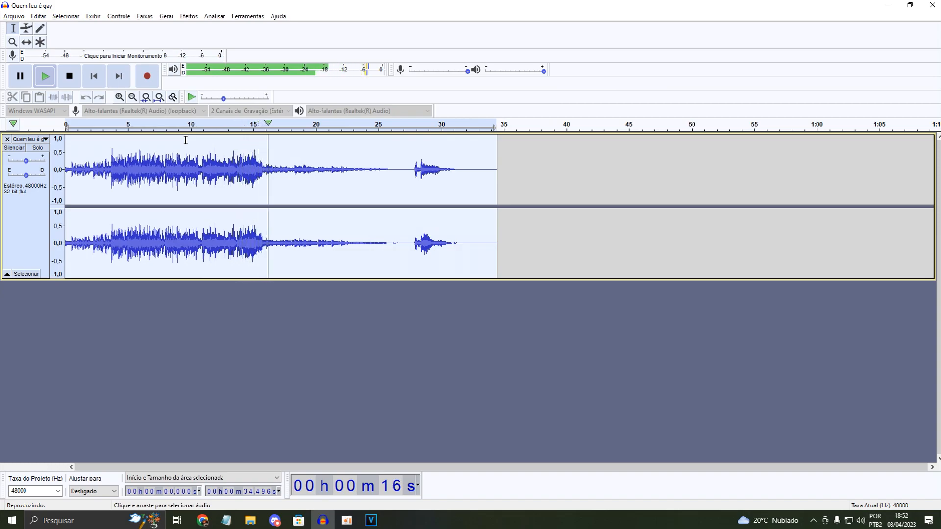
key("space")
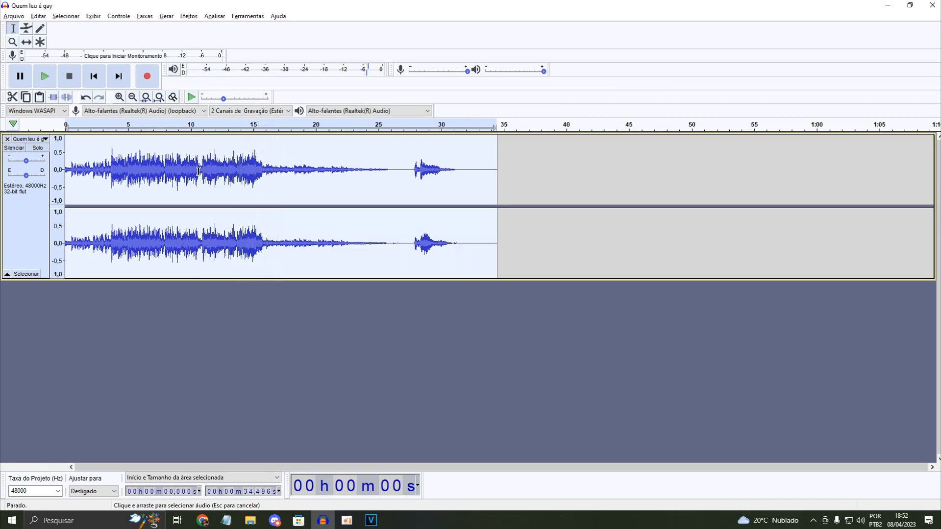
Step: Locate the end of the recording's loud section by playing from about 13.16 seconds and about 13.75 seconds
left_click(199, 172)
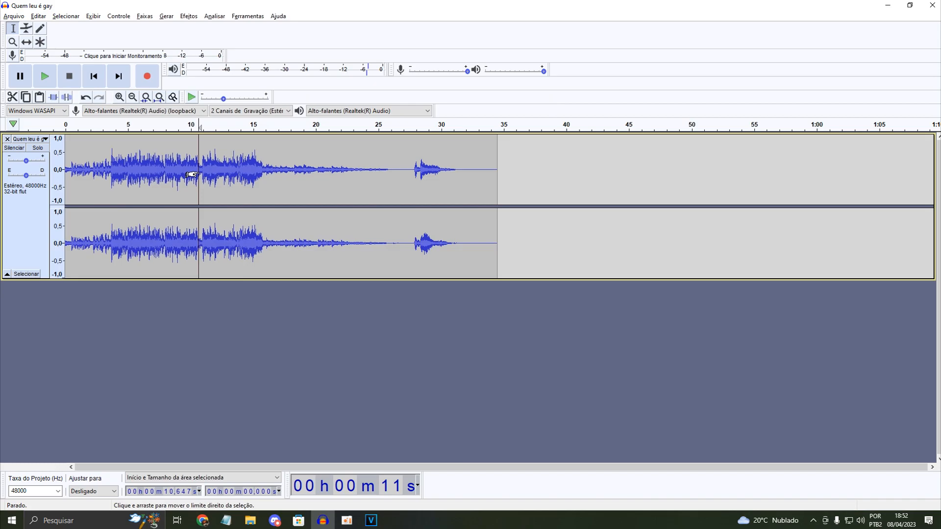
double_click(206, 170)
left_click(210, 168)
left_click(231, 167)
left_click(53, 80)
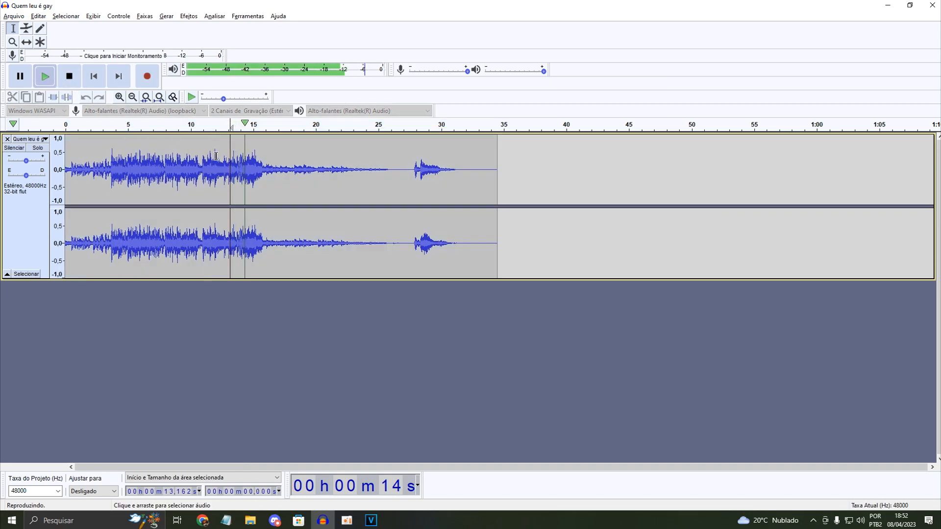
left_click(238, 167)
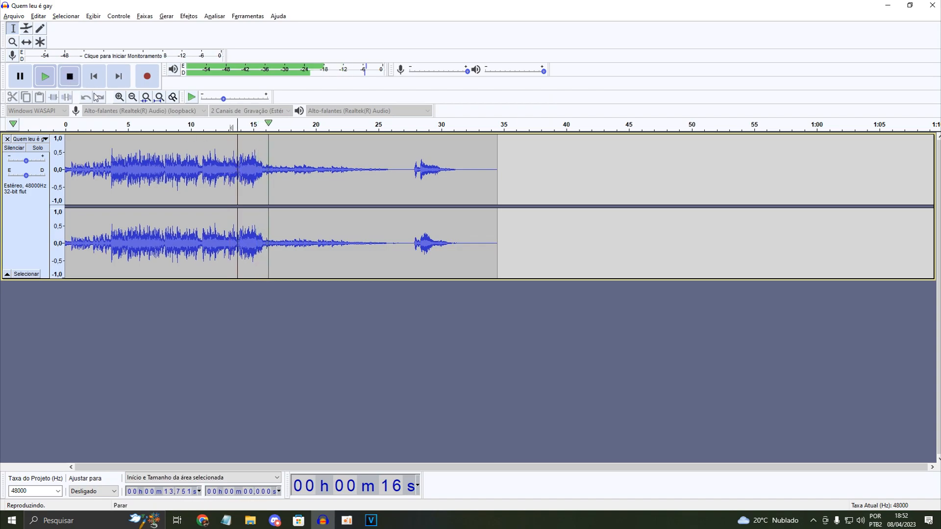
key("space")
Step: Select the passage of about 2.87 seconds starting at about 13.75 seconds and duplicate it to a new track
left_click(230, 167)
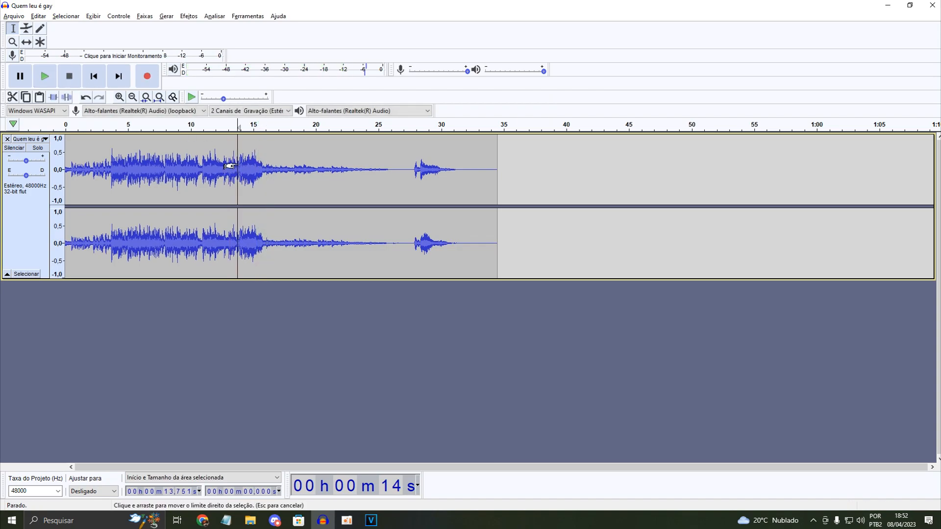
left_click_drag(230, 166, 255, 173)
left_click_drag(267, 175, 273, 176)
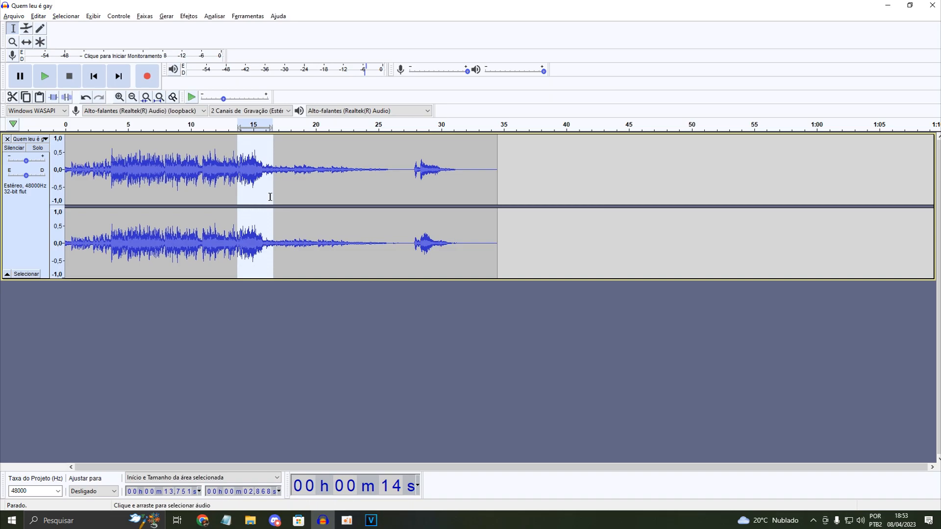
key("ctrl+d")
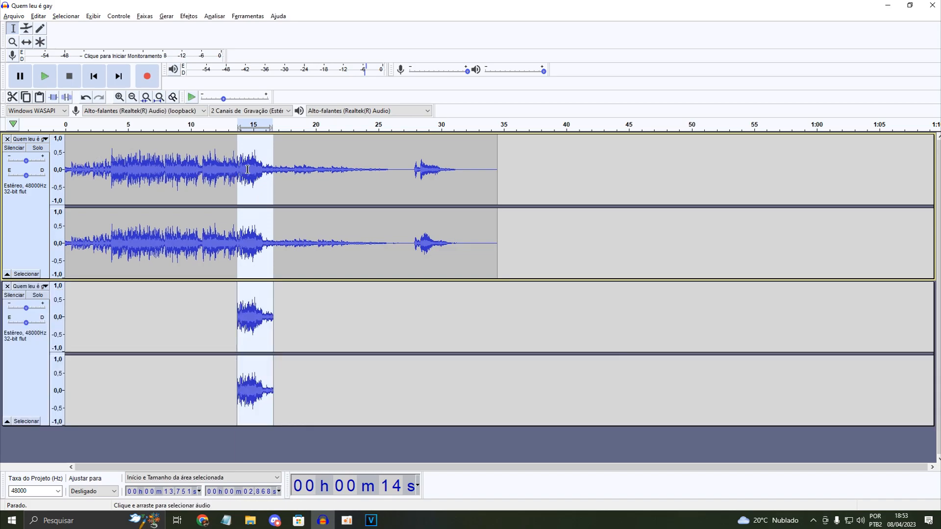
Step: Try to replace the entire original recording in the first track with the copied excerpt
double_click(264, 164)
key("ctrl+v")
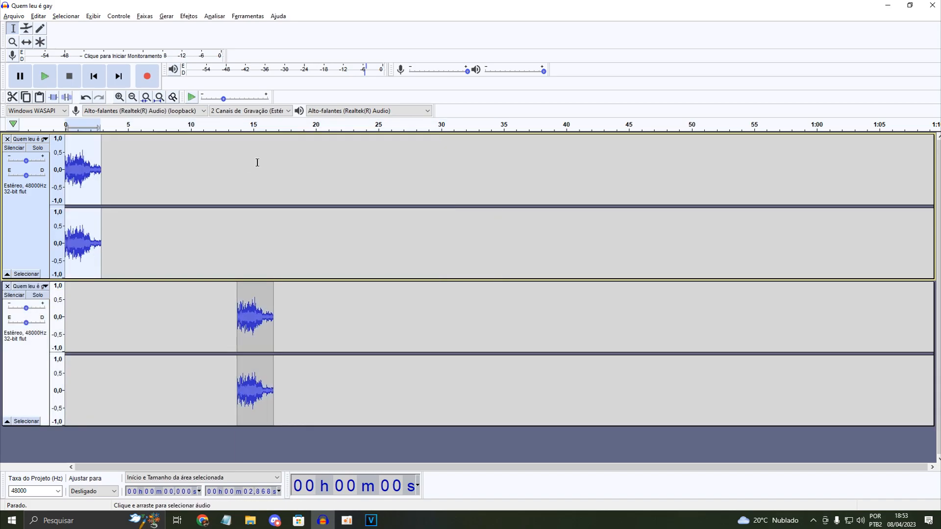
key("ctrl+z")
left_click(194, 160)
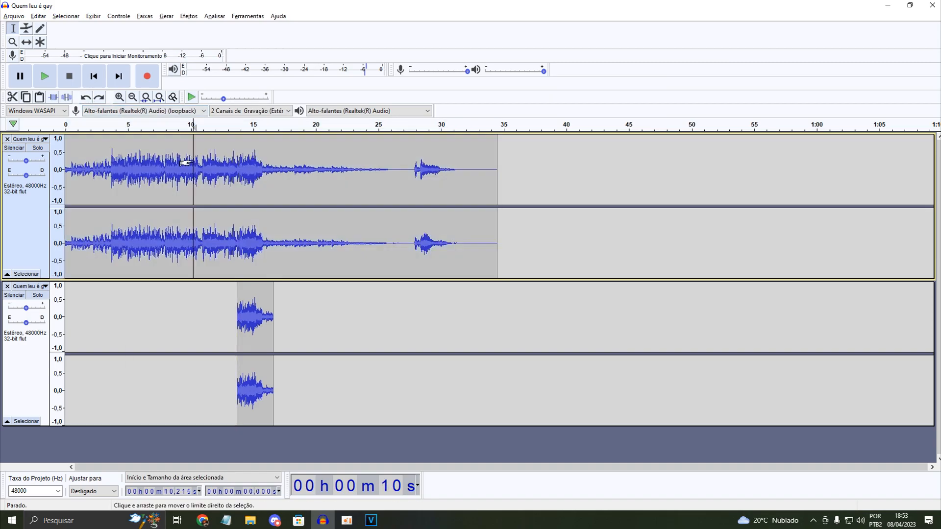
double_click(194, 160)
key("ctrl+v")
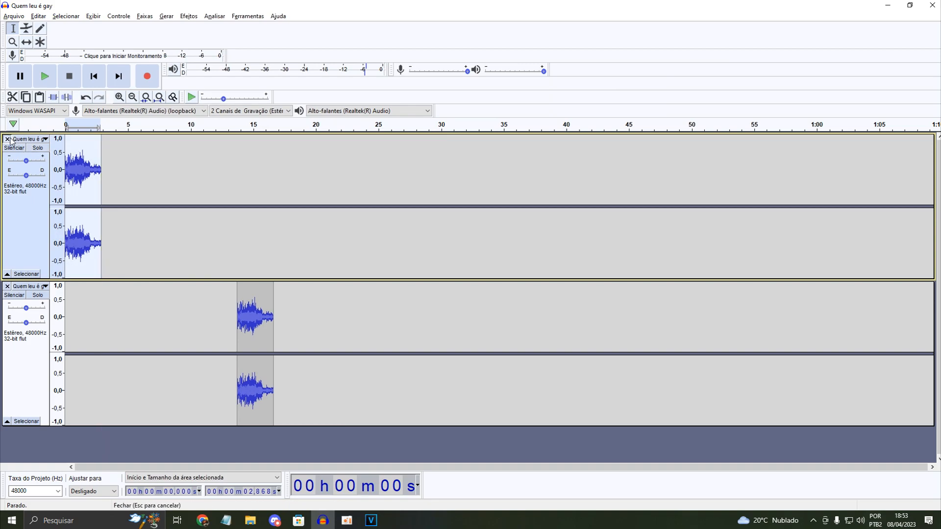
Step: Close the first track and move the duplicated excerpt to the start of the timeline
left_click(7, 139)
left_click(234, 163)
double_click(242, 164)
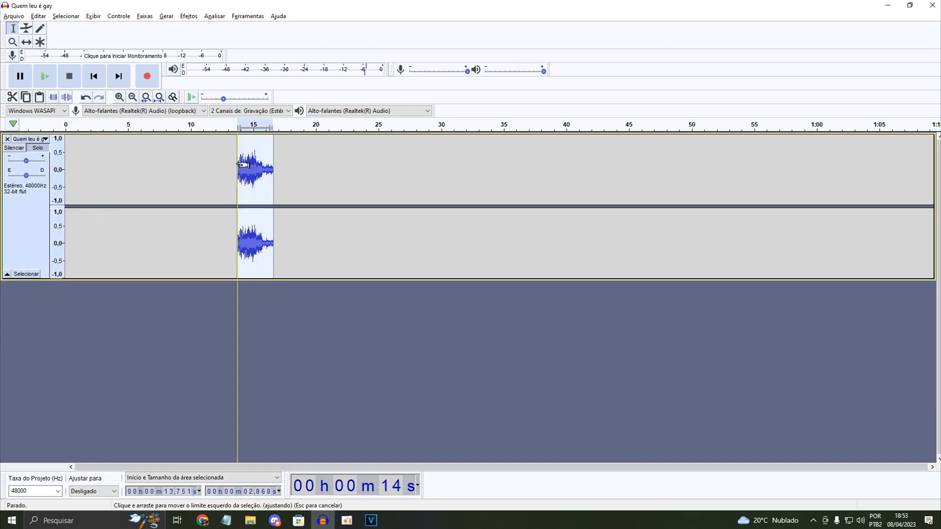
key("ctrl+x")
key("Home")
key("ctrl+v")
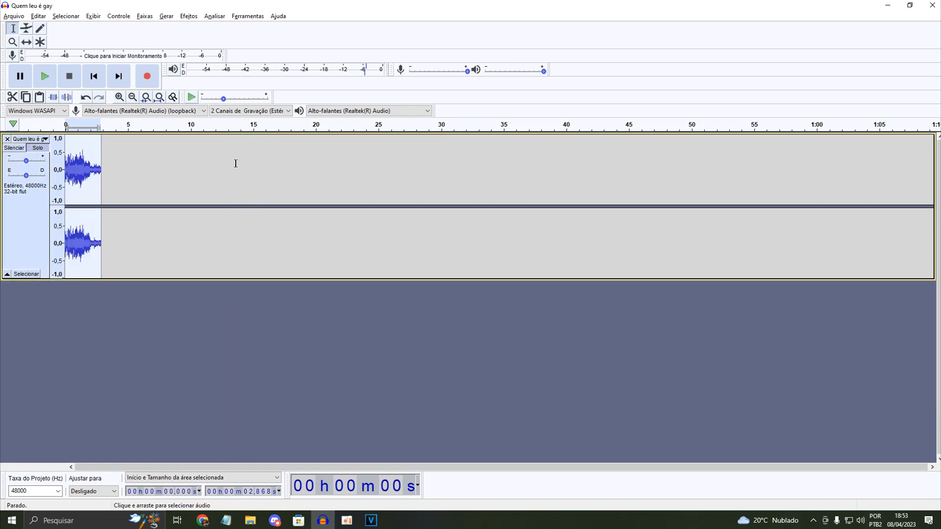
Step: Play the excerpt from its start, then select and play about 1.24 seconds of it beginning at about 0.16 seconds
double_click(119, 97)
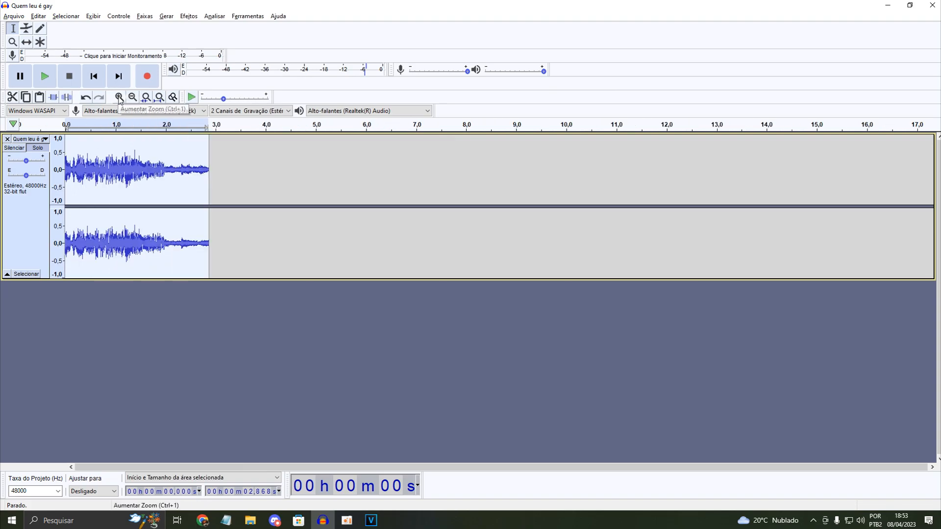
key("space")
left_click(119, 97)
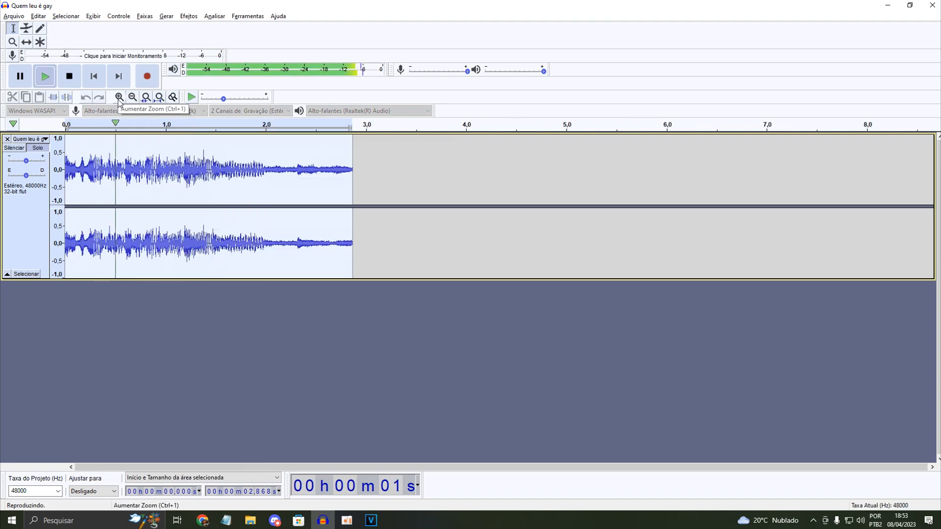
key("space")
left_click(82, 172)
key("space")
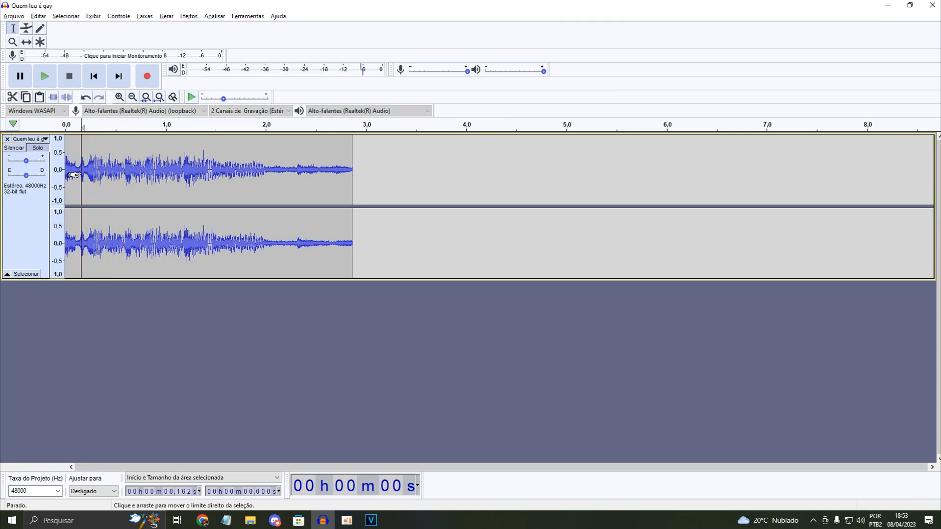
left_click_drag(81, 174, 201, 178)
key("space")
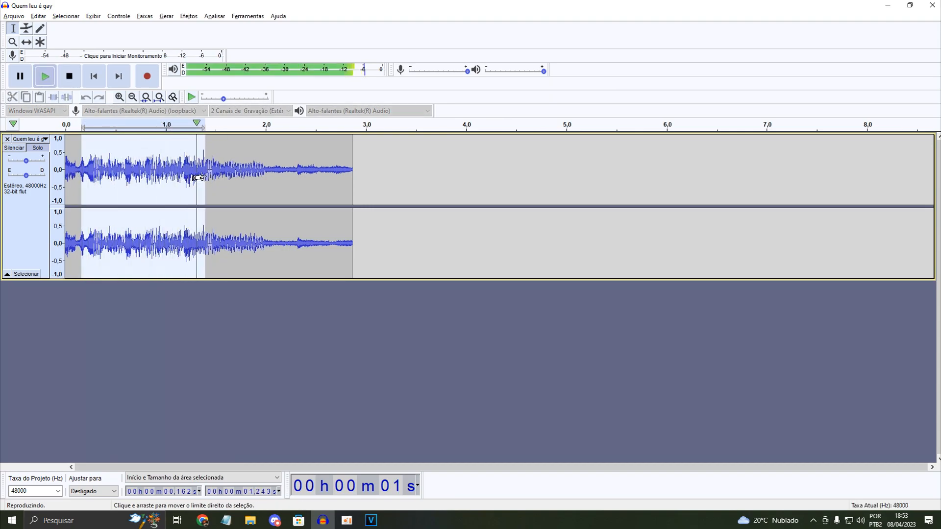
Step: Replace the whole excerpt with a copy of the selected 1.243-second passage and play the result
key("ctrl+c")
key("ctrl+a")
key("ctrl+v")
key("space")
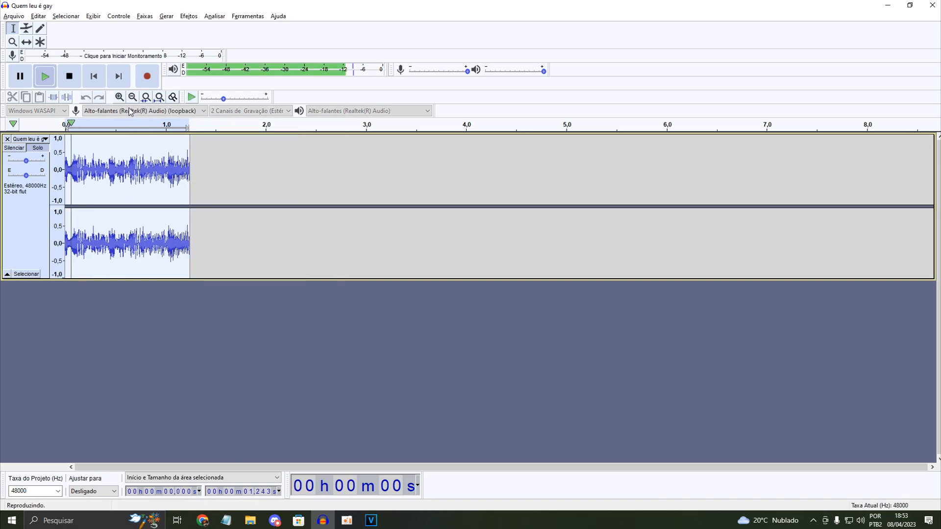
left_click(120, 100)
left_click(119, 97)
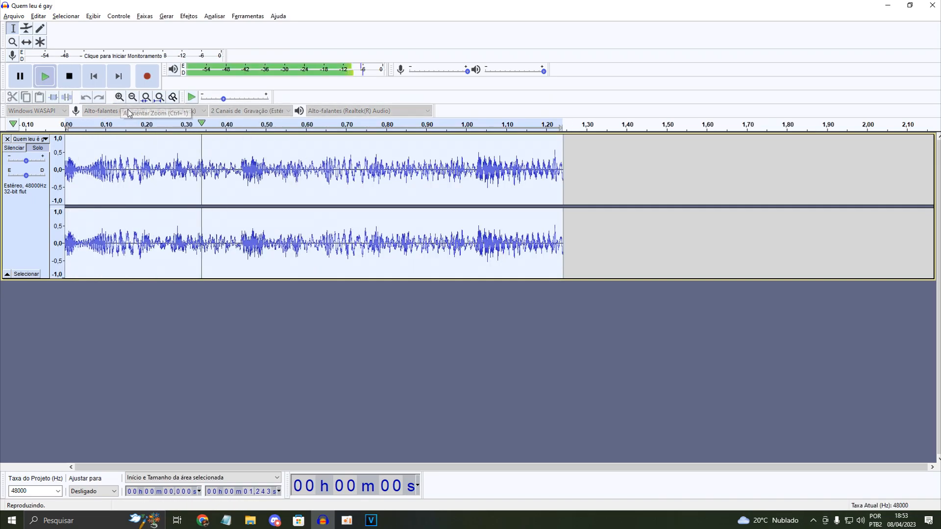
left_click(132, 97)
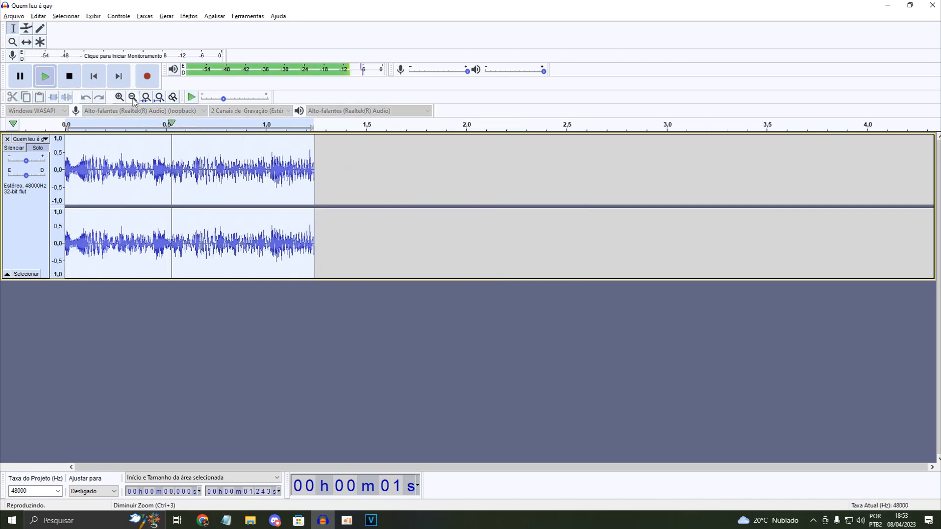
Step: Stop playback and delete the last 0.08 seconds or so of the clip, starting at about 1.16 seconds
left_click(294, 172)
key("space")
left_click(298, 166)
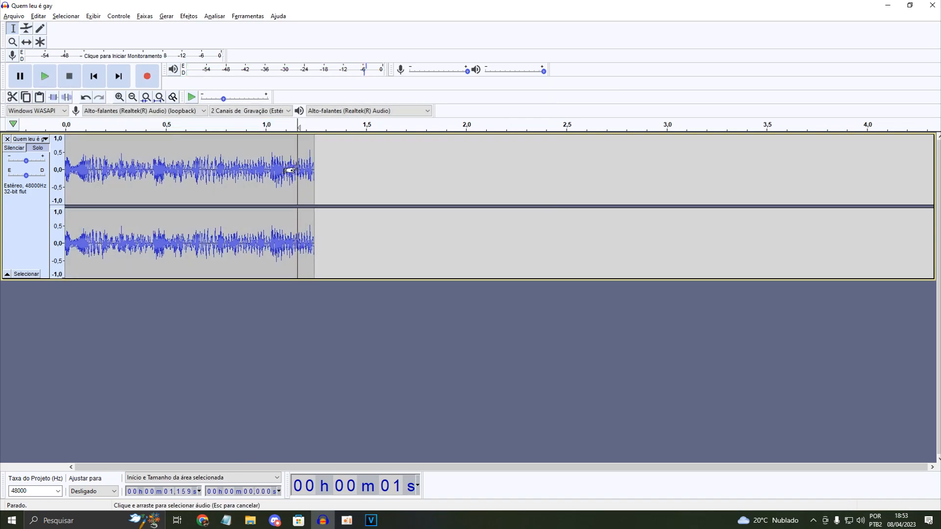
left_click_drag(298, 166, 312, 171)
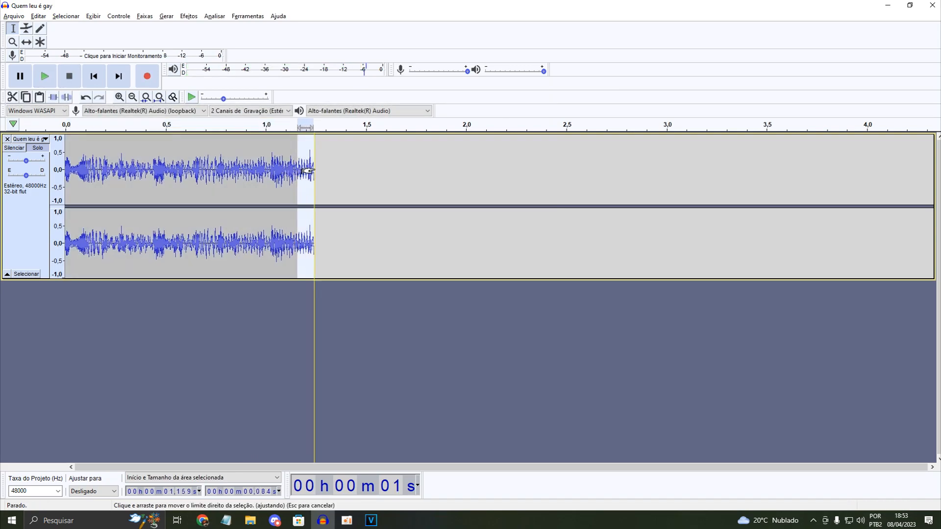
key("Delete")
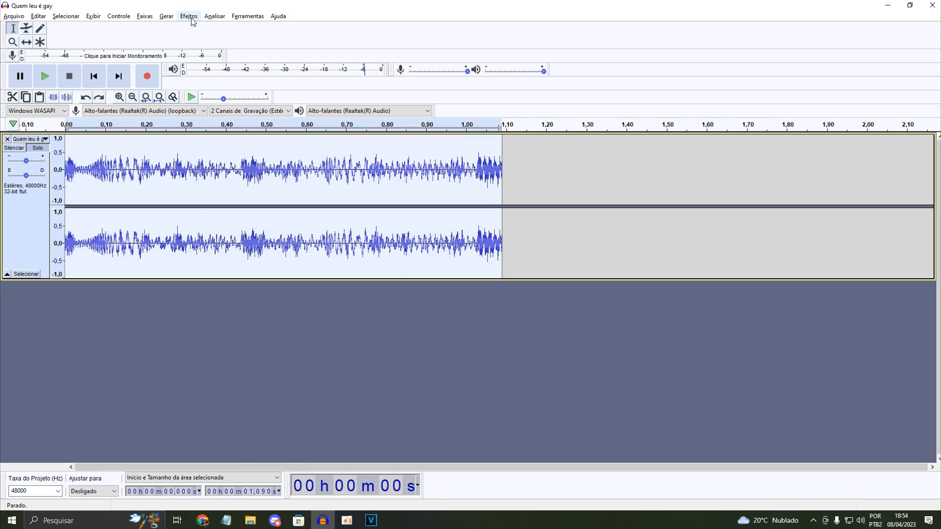
Step: Repeat the last Change Tempo effect on the whole selected clip and play the slowed result
left_click(189, 17)
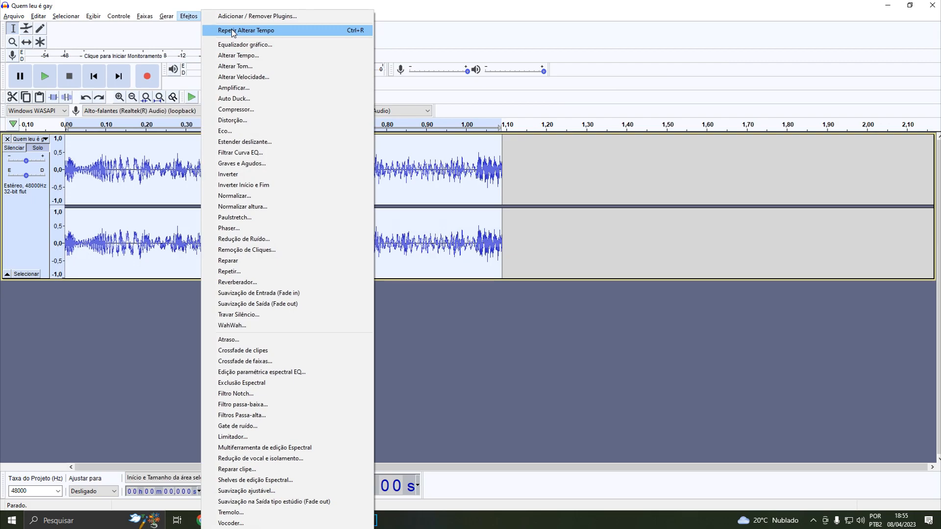
left_click(223, 4)
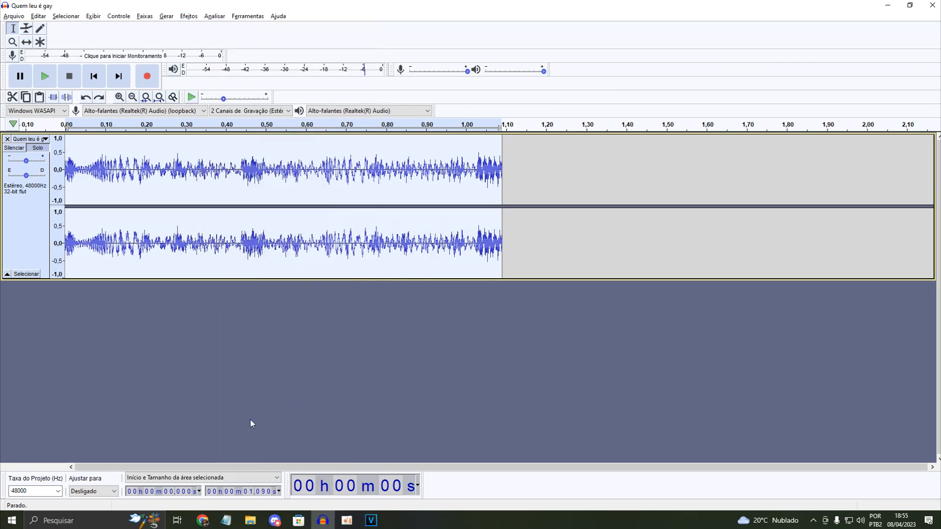
left_click(189, 16)
left_click(240, 30)
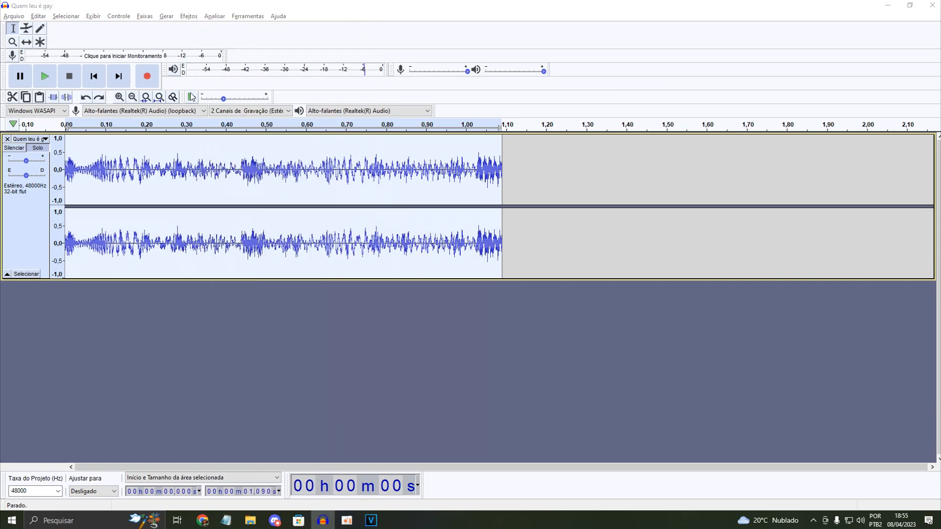
left_click(132, 97)
left_click(133, 98)
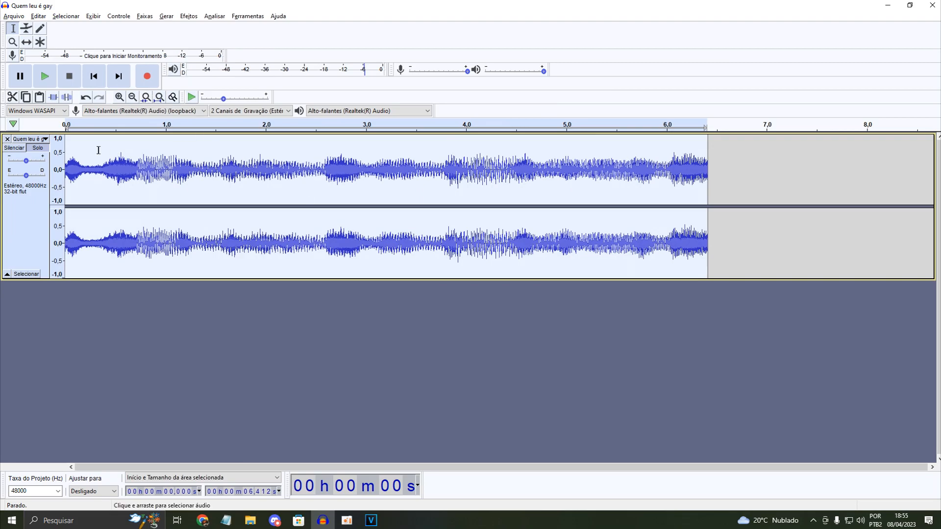
double_click(189, 167)
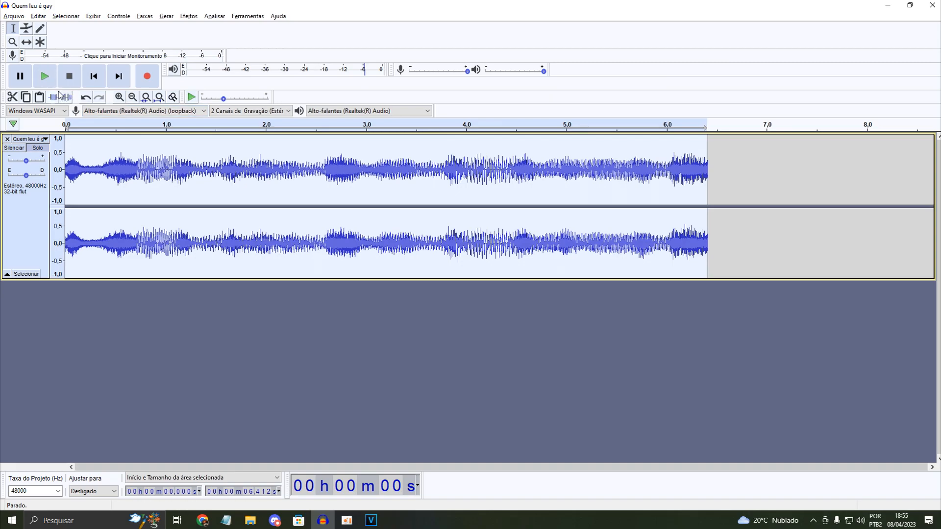
left_click(45, 77)
Step: Play the first 2.08 seconds or so of the slowed clip, note 6 for it in Notepad, and delete that passage
left_click(226, 520)
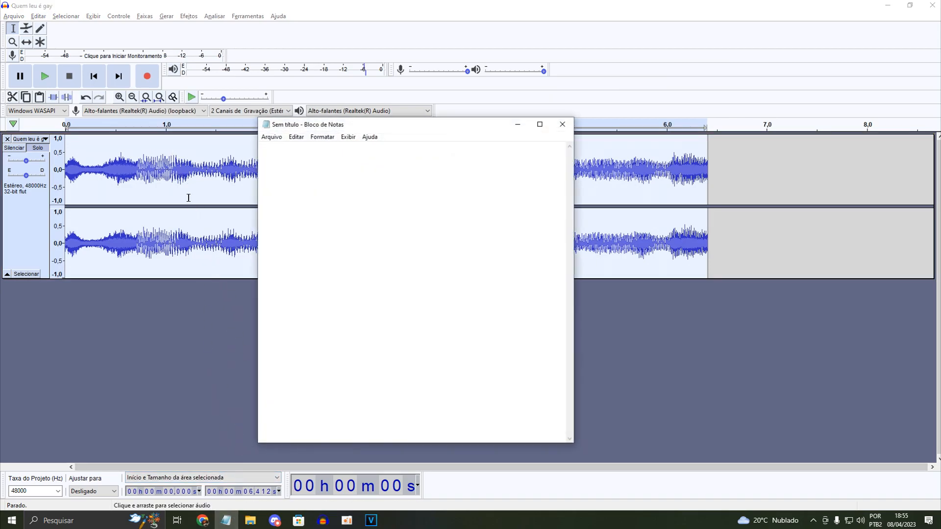
left_click(189, 197)
key("space")
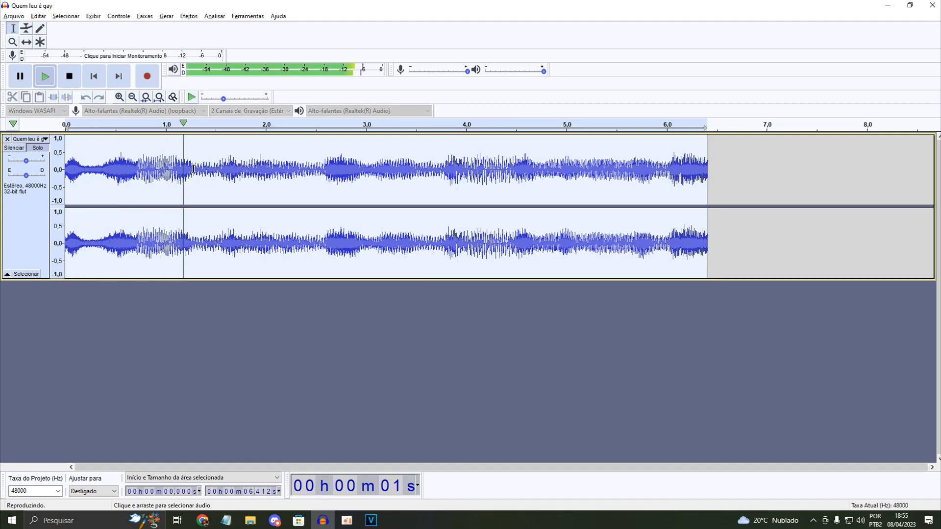
key("space")
left_click_drag(273, 168, 3, 161)
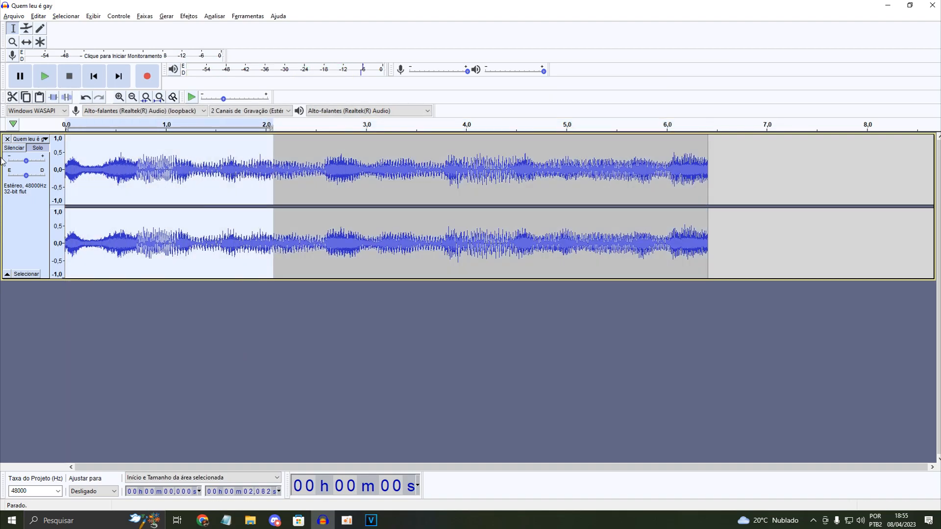
key("space")
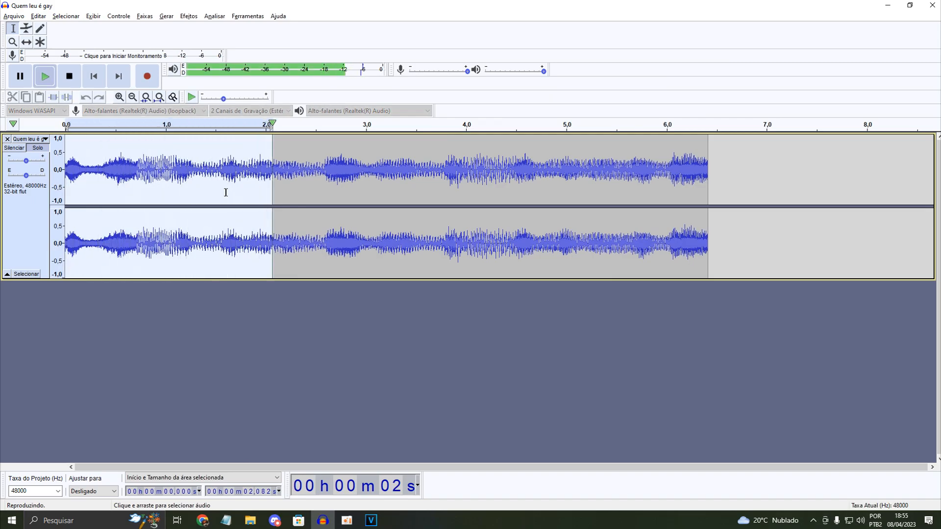
left_click(232, 521)
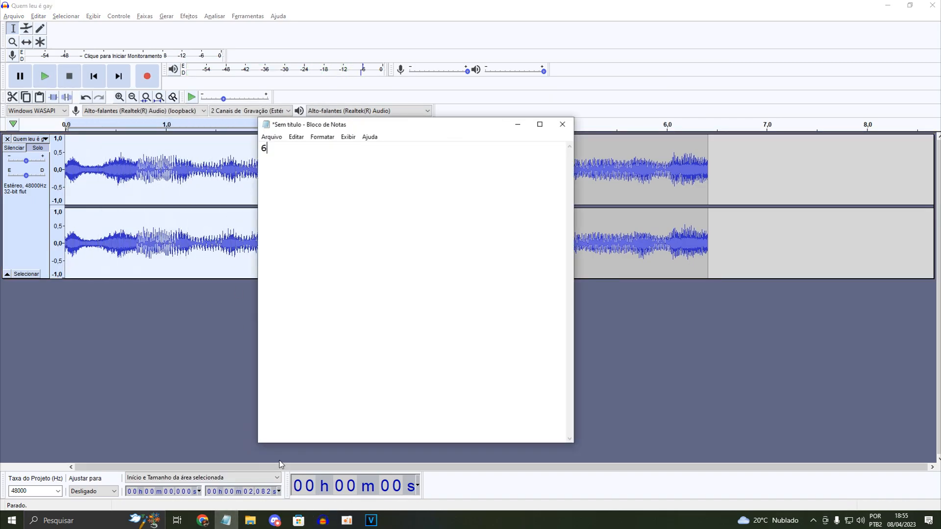
key("alt+Tab")
key("Delete")
Step: Play on, select the first 1.43 seconds or so, append 4+ to the note, and delete that passage
key("space")
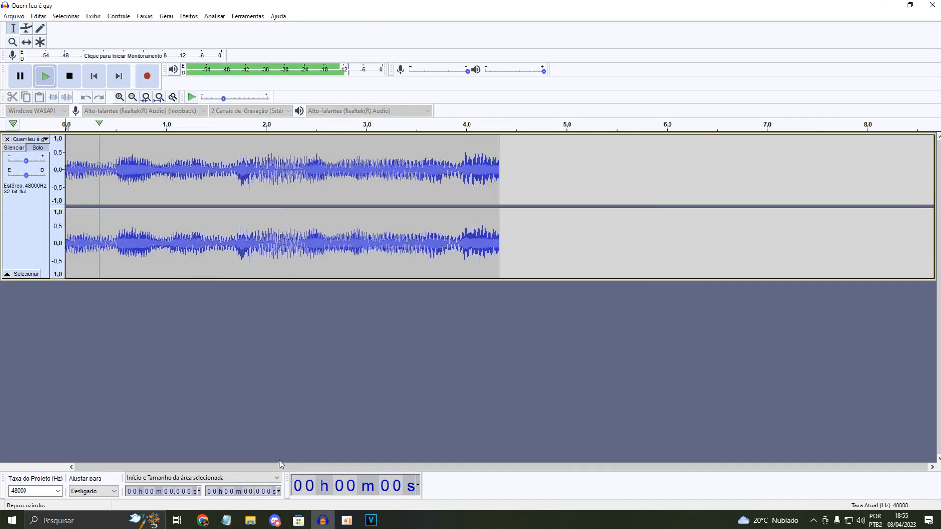
left_click_drag(210, 200, 3, 147)
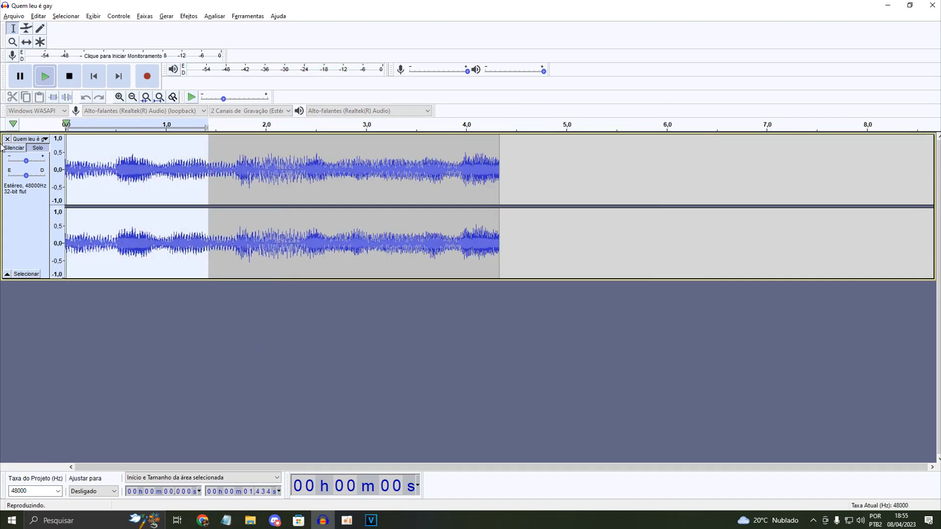
key("alt+Tab")
type("4+")
key("alt+Tab")
key("Delete")
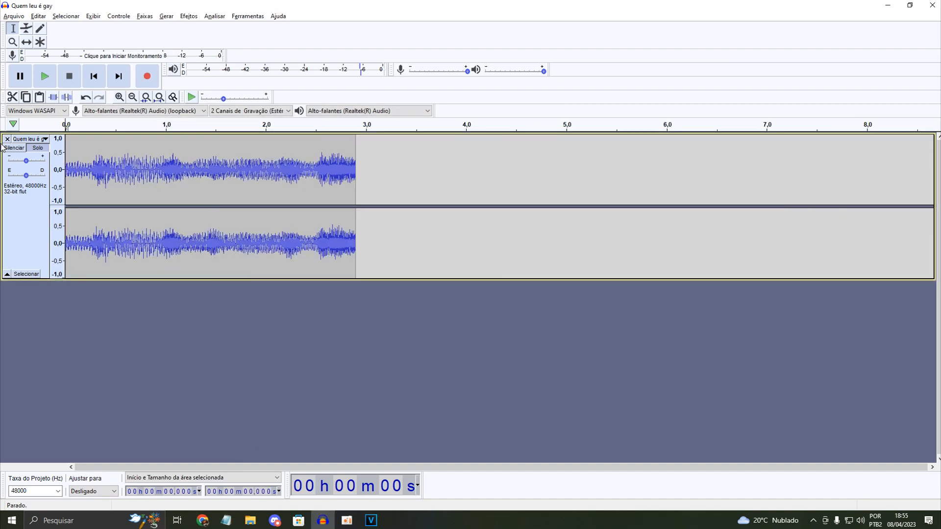
Step: Select and play the first 1.62 seconds or so of the remaining audio, add another 4 to the note, and delete the passage
key("space")
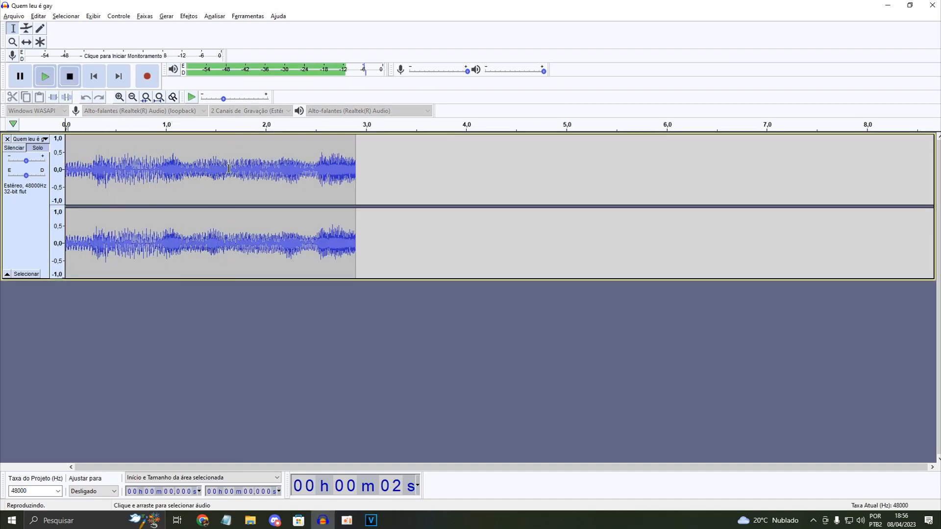
left_click_drag(229, 168, 3, 153)
key("space")
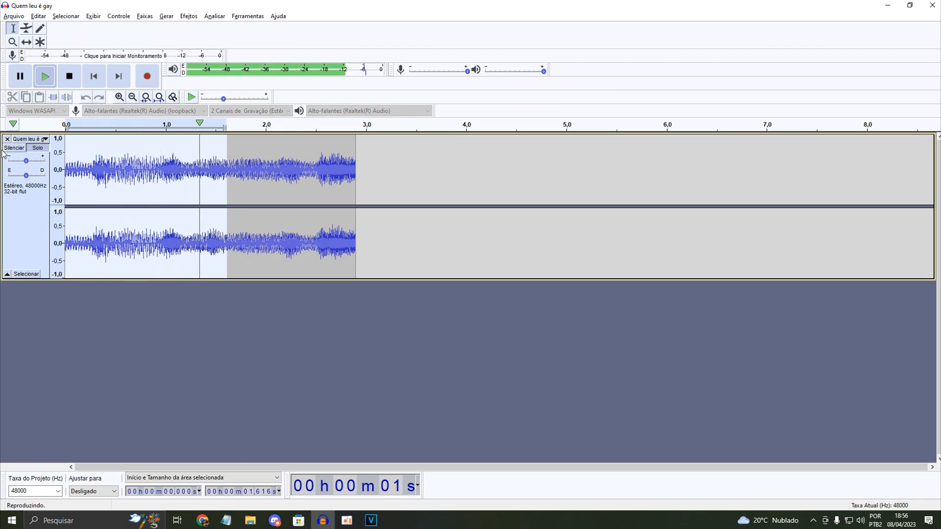
key("alt+Tab")
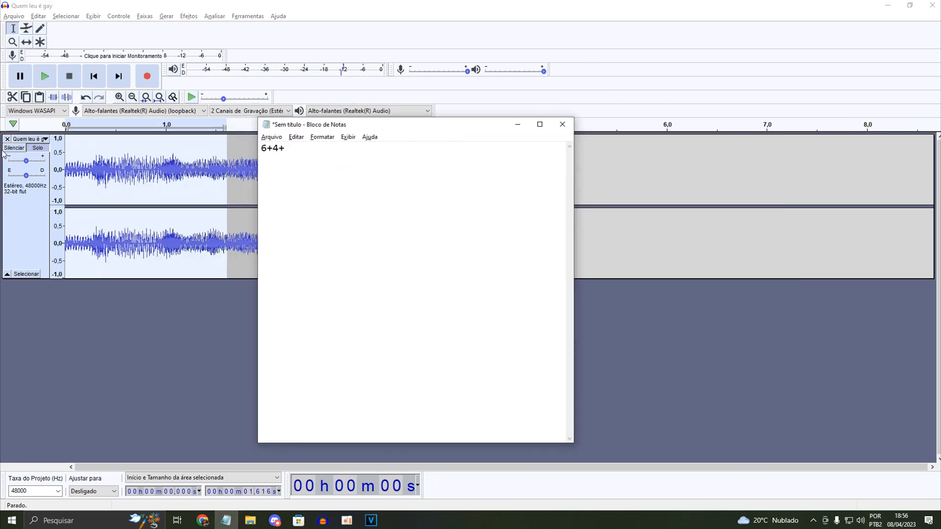
key("alt+Tab")
key("Delete")
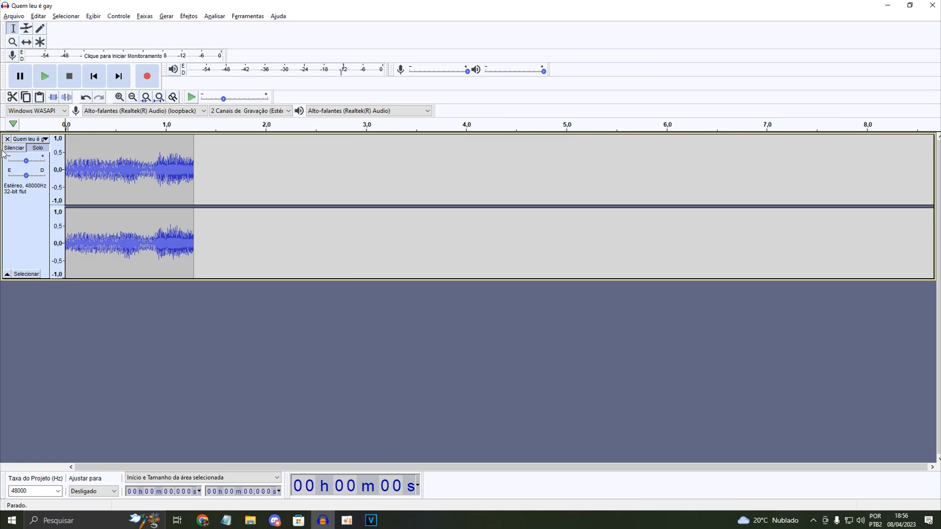
Step: Play the remaining audio and complete the sum in the note as 6+4+4+3 = 17
key("space")
key("space")
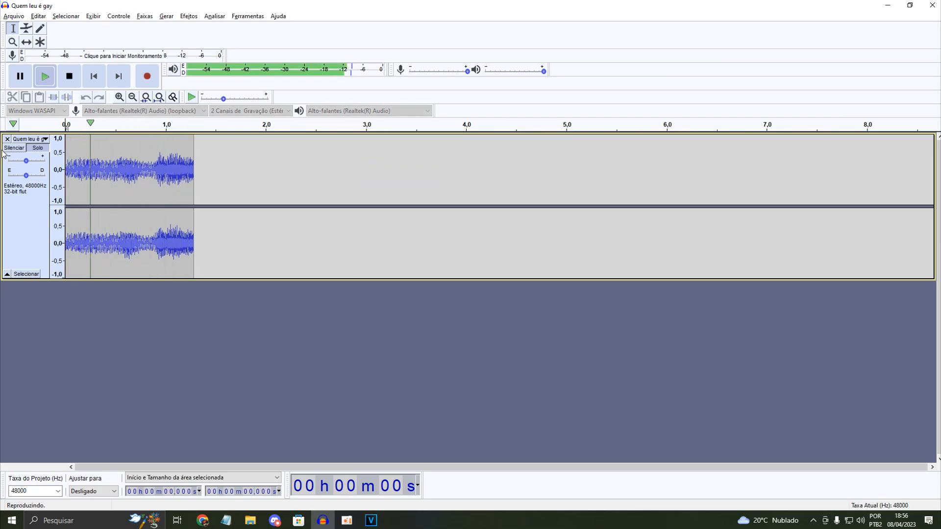
key("alt+Tab")
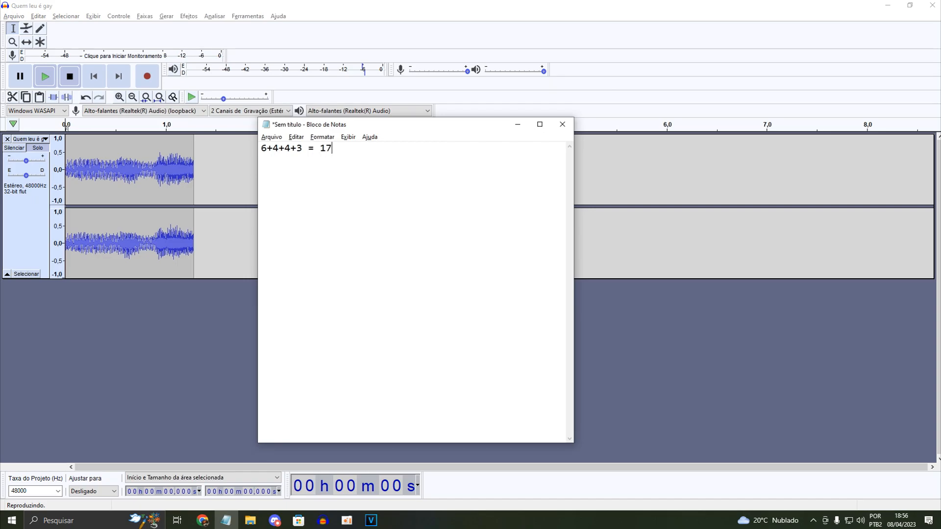
Step: Undo the three passage deletions and the tempo change so the clip returns to its original speed
left_click(91, 100)
left_click(91, 101)
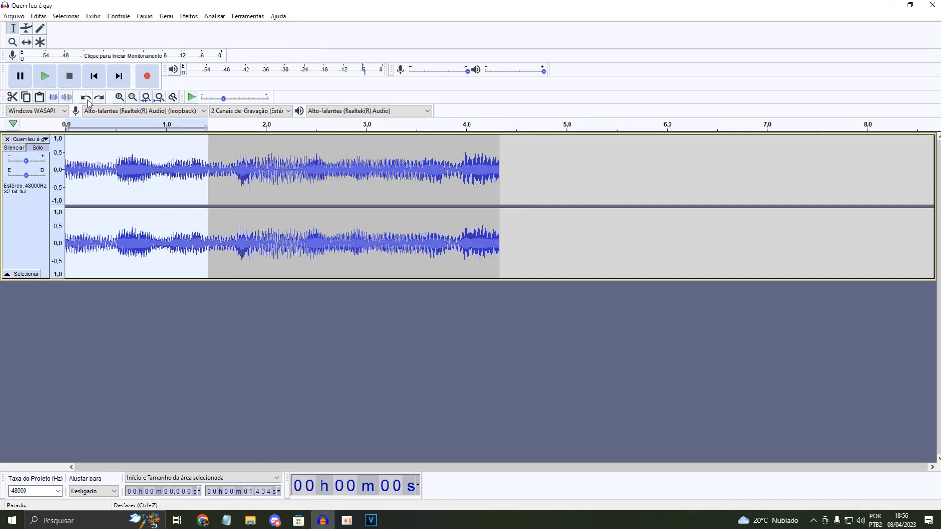
left_click(91, 101)
left_click(91, 100)
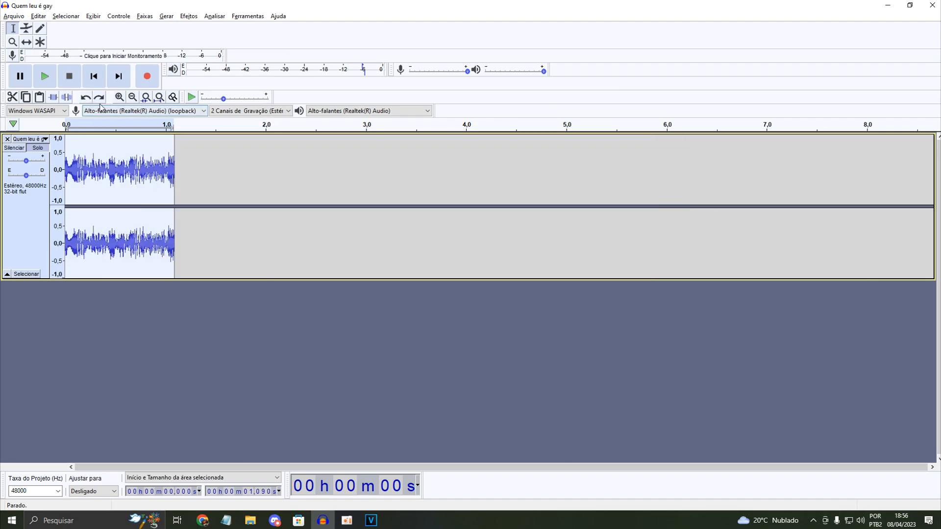
left_click(122, 99)
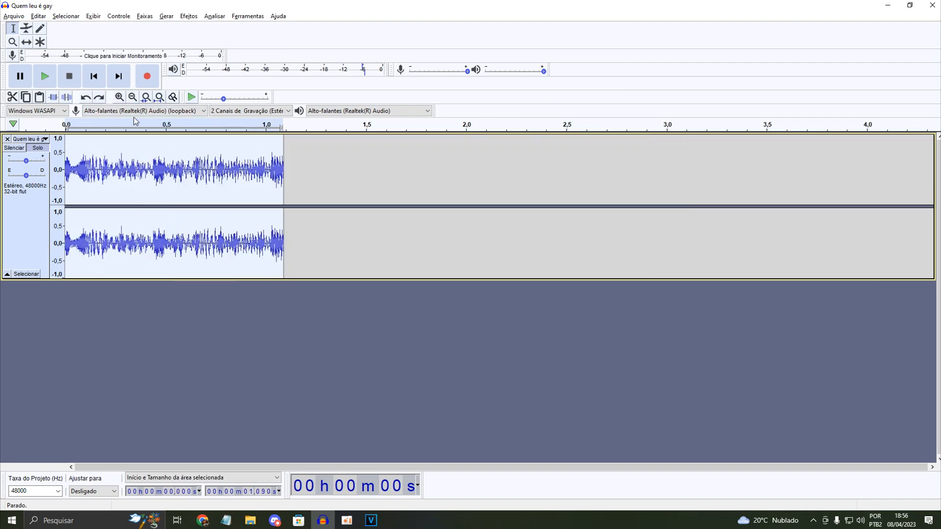
double_click(119, 98)
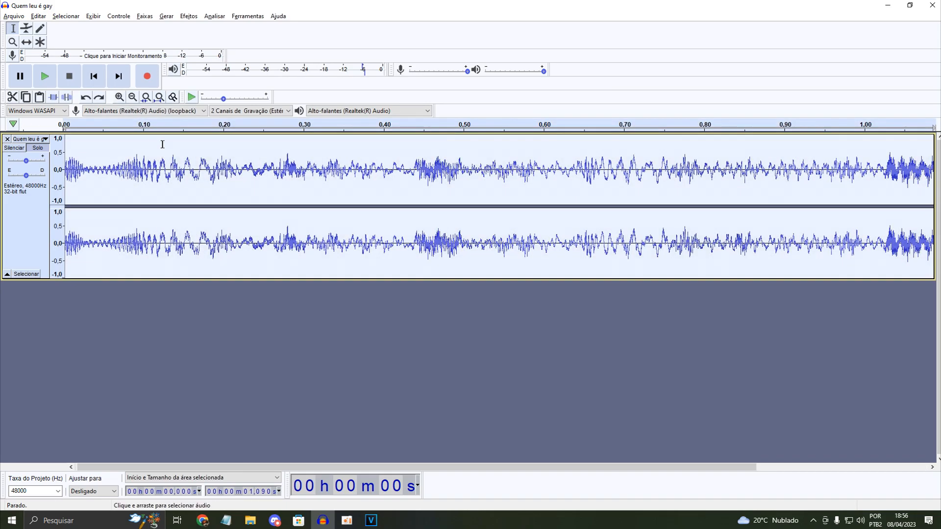
left_click(128, 100)
left_click(128, 100)
left_click(120, 98)
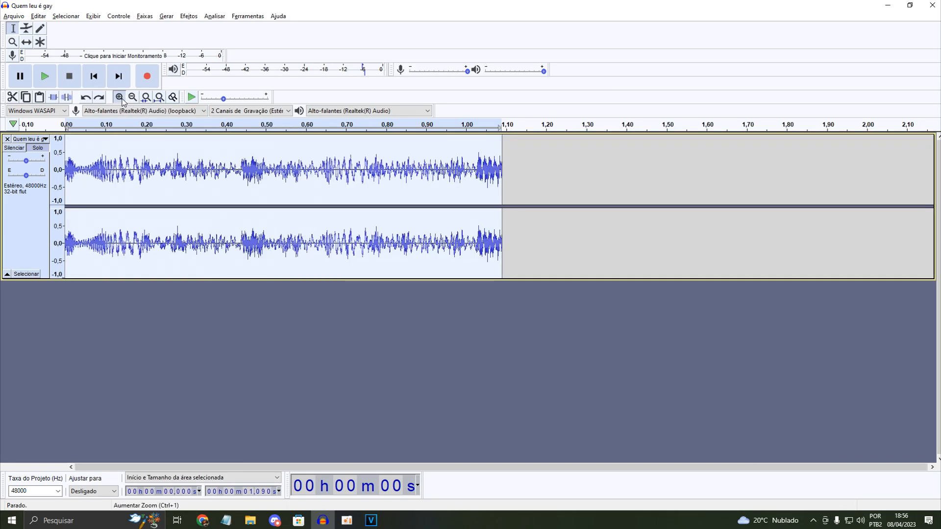
left_click(120, 98)
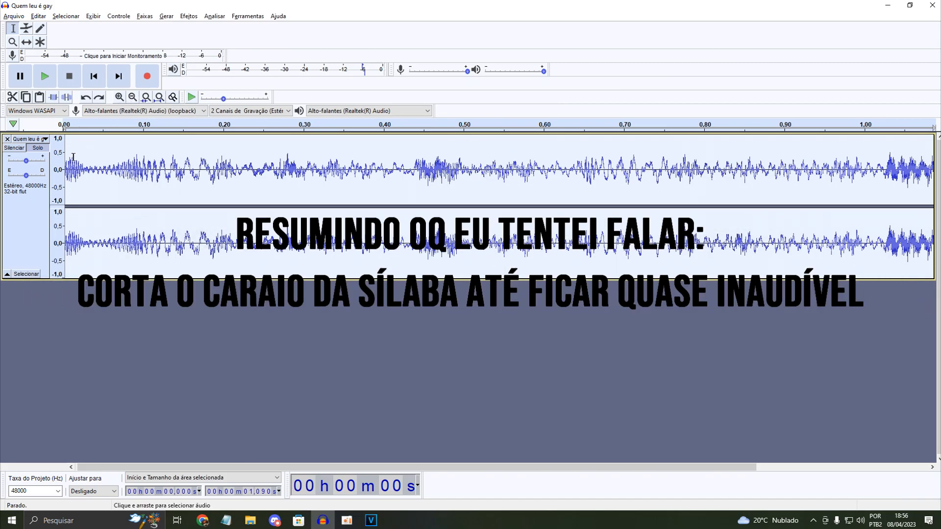
Step: Examine the first syllable at about 0.015 to 0.045 seconds, then reselect and play the whole clip
left_click(72, 160)
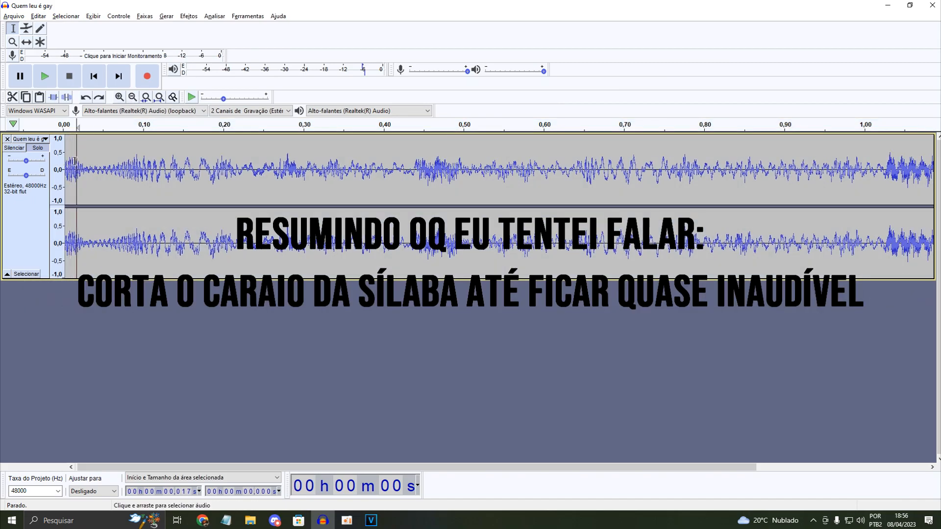
left_click_drag(76, 160, 861, 164)
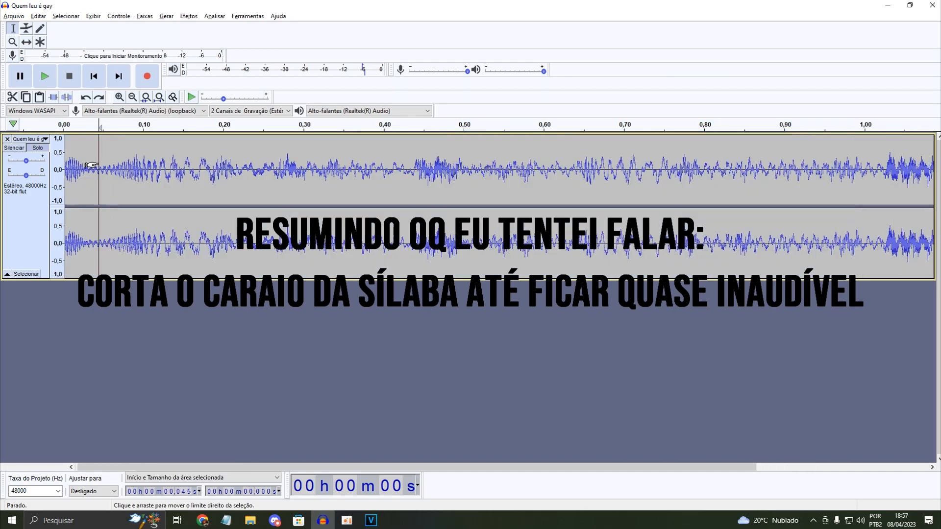
double_click(96, 162)
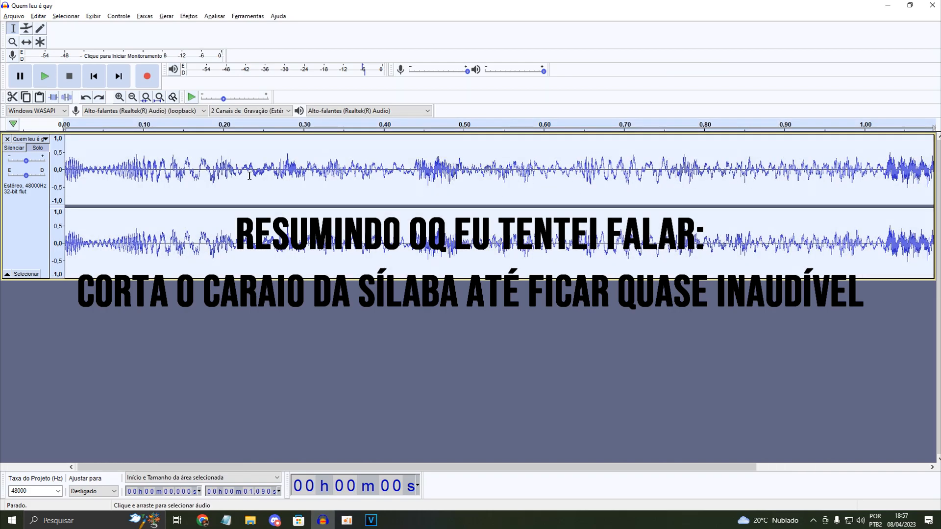
left_click(75, 167)
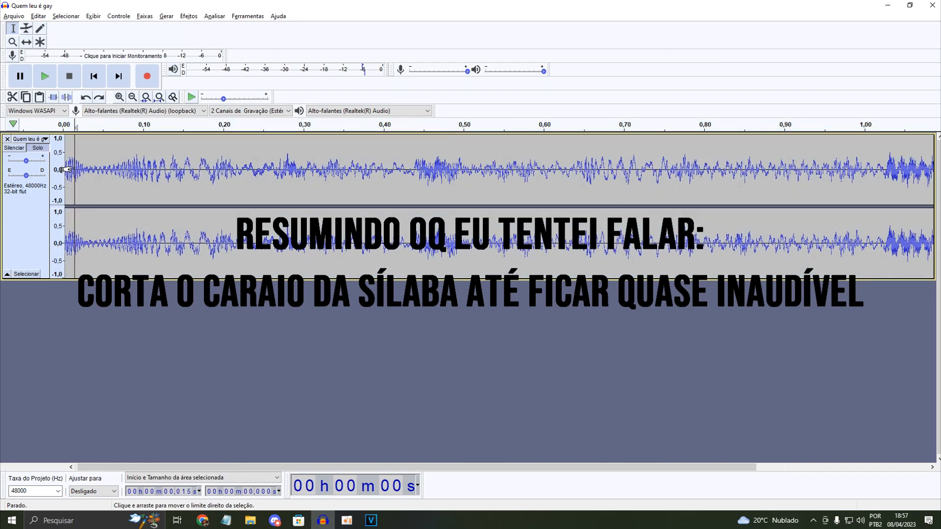
double_click(67, 162)
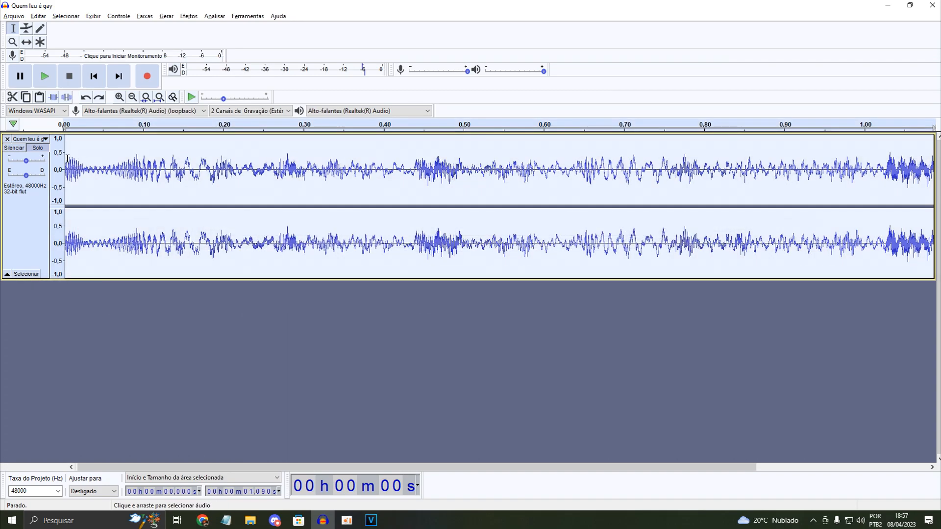
key("space")
Step: Trim about 0.009 seconds off the clip's start by replacing it with a copy of the remaining 1.081 seconds, and play the result
left_click_drag(214, 467, 202, 448)
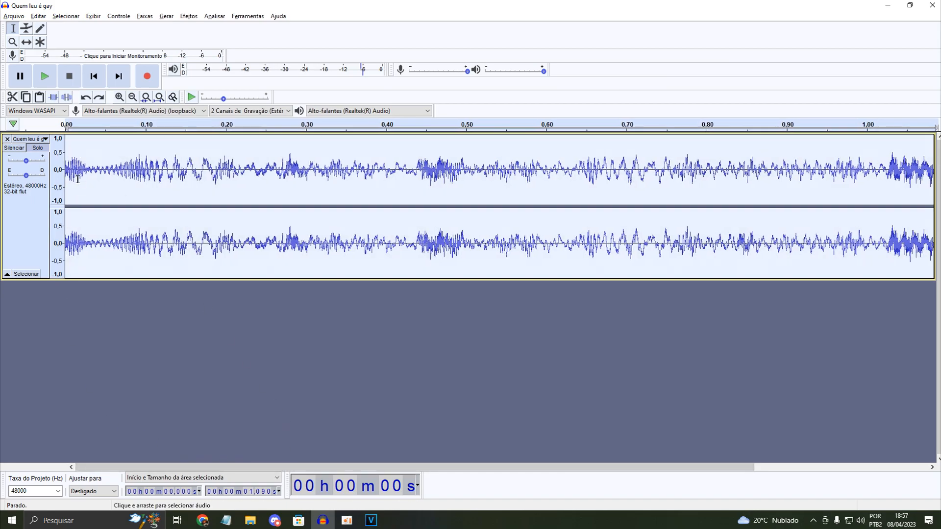
left_click_drag(68, 169, 73, 170)
key("space")
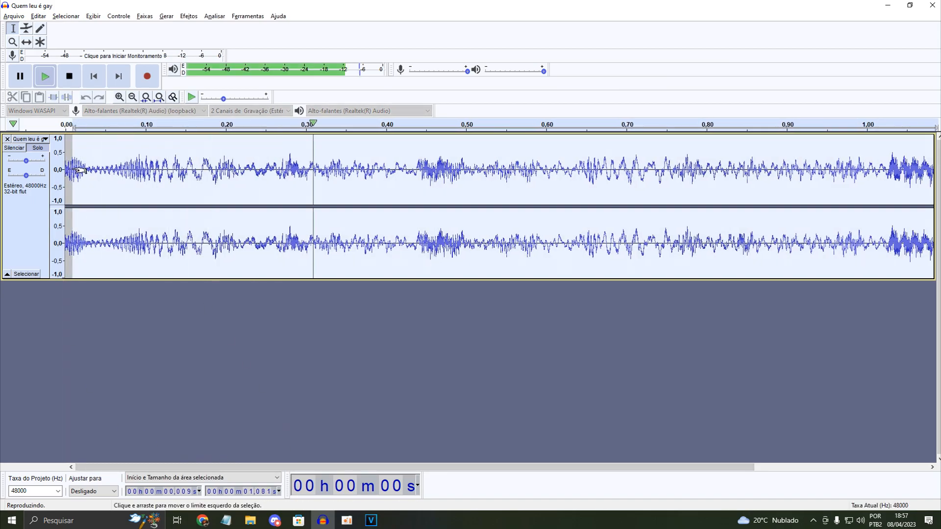
key("space")
key("shift+Home")
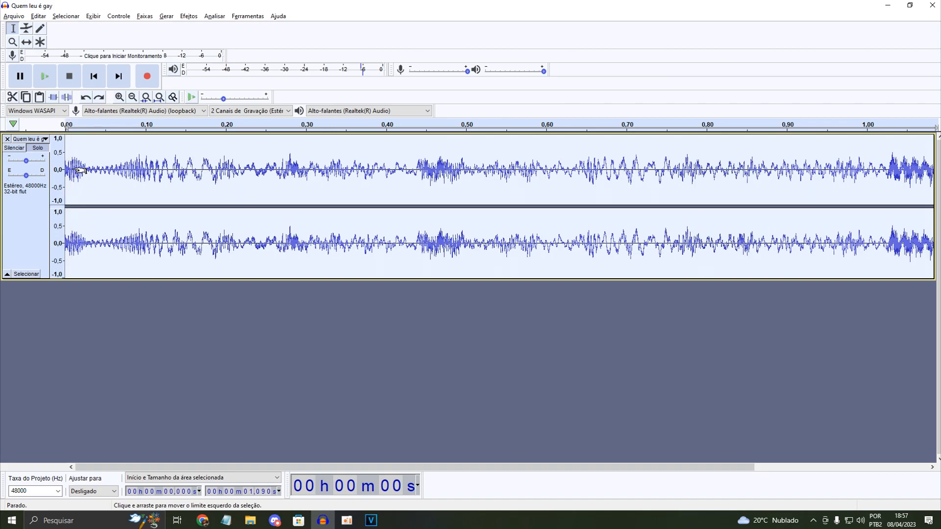
key("ctrl+v")
key("space")
Step: Trim about 0.010 seconds off the clip's end, keeping the first 1.071 seconds, and play the result
left_click_drag(277, 467, 585, 462)
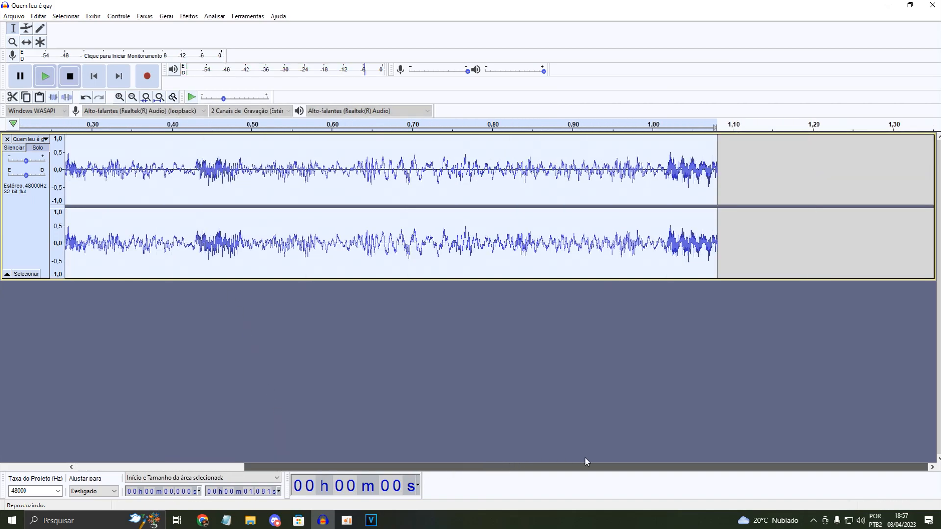
left_click(709, 183)
key("space")
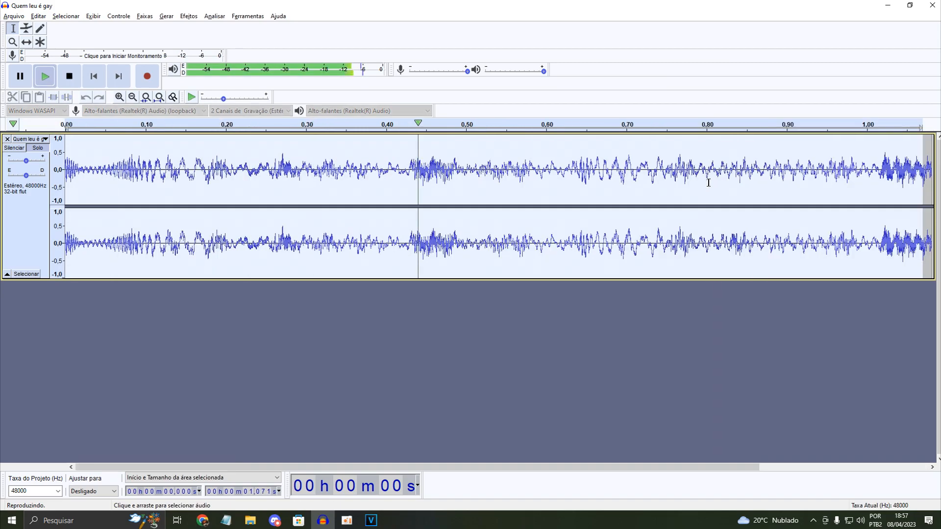
key("space")
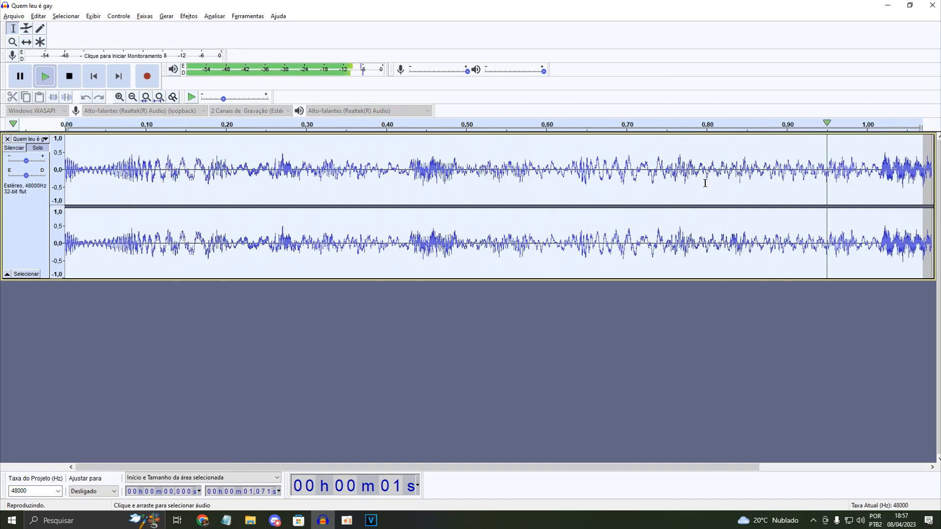
Step: Trim about 0.003 seconds off the clip's start, leaving 1.068 seconds, then play the whole clip
left_click(120, 98)
left_click(120, 97)
key("space")
key("space")
key("space")
key("space")
left_click(73, 165)
key("space")
key("space")
key("space")
key("space")
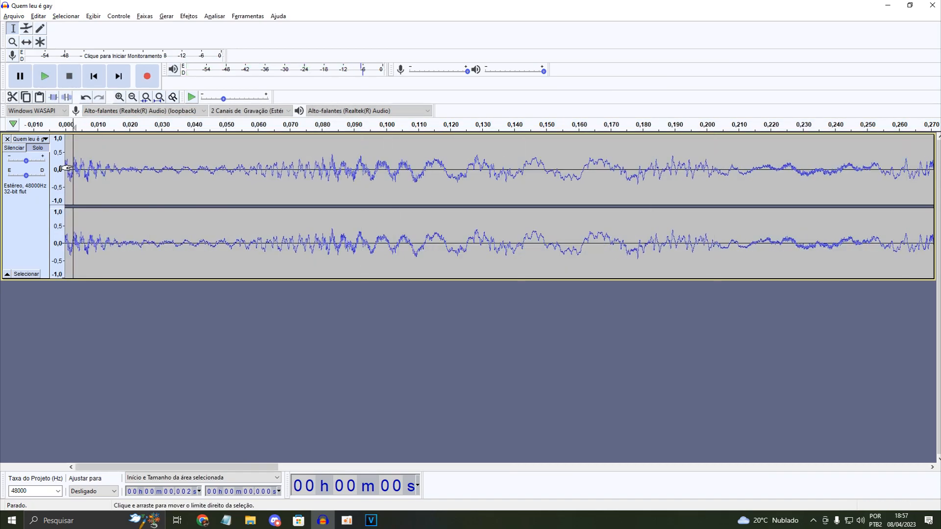
left_click_drag(72, 166, 2, 170)
key("ctrl+a")
key("space")
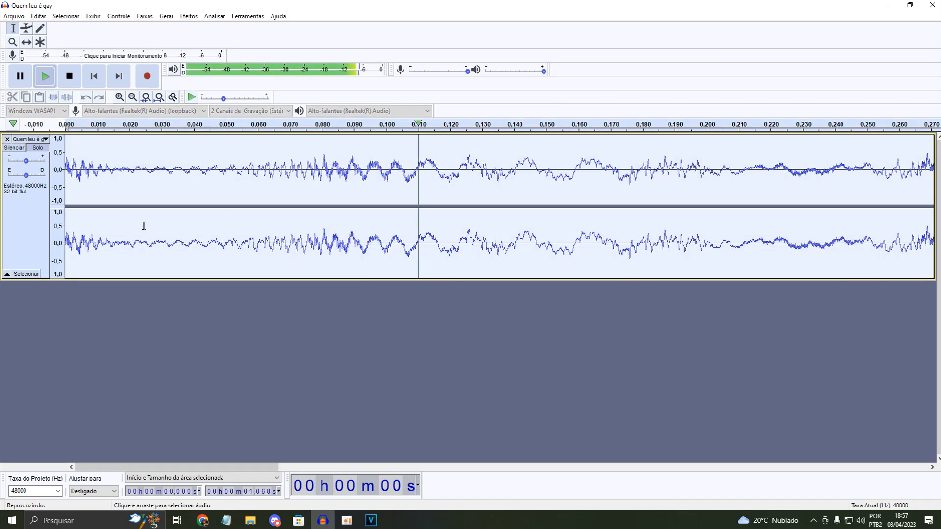
Step: Play the clip with the selection shortened to 1.058 seconds, then reselect and play the whole clip
left_click(265, 492)
type("5")
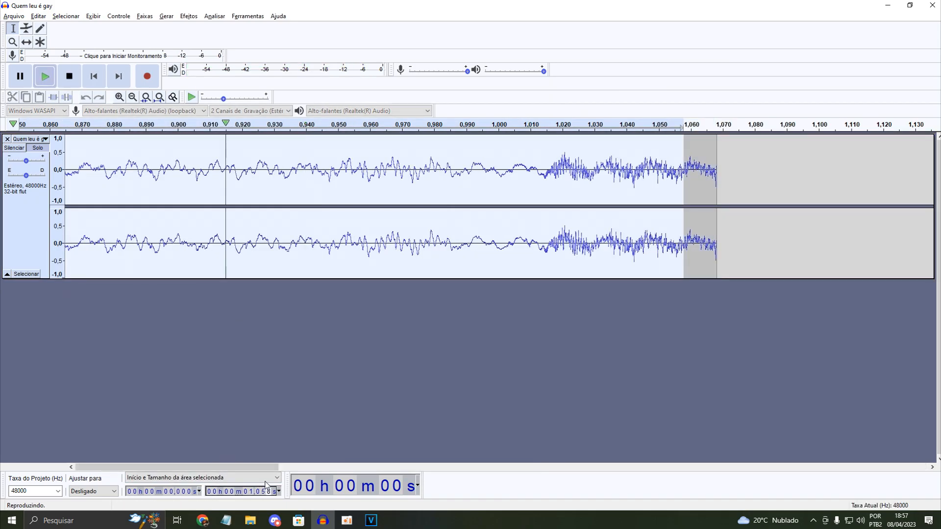
key("space")
left_click(146, 97)
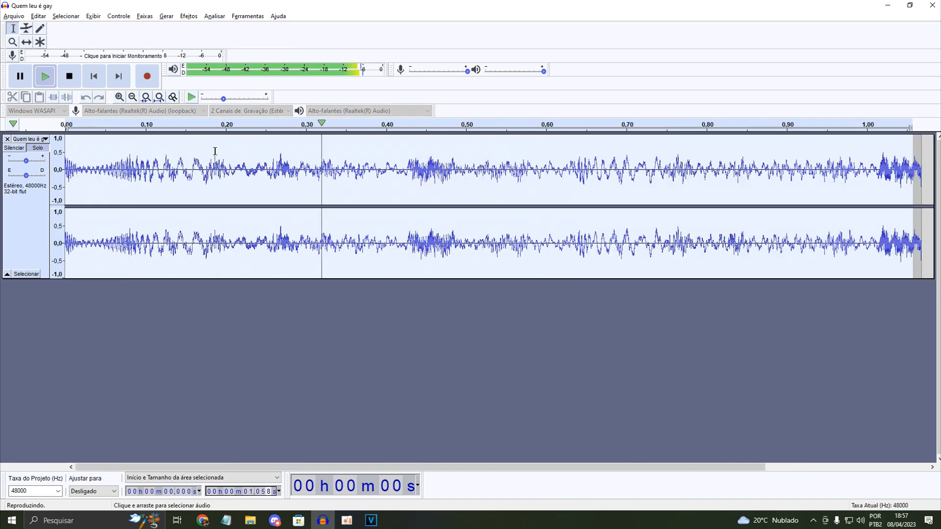
left_click(235, 162)
key("ctrl+a")
key("space")
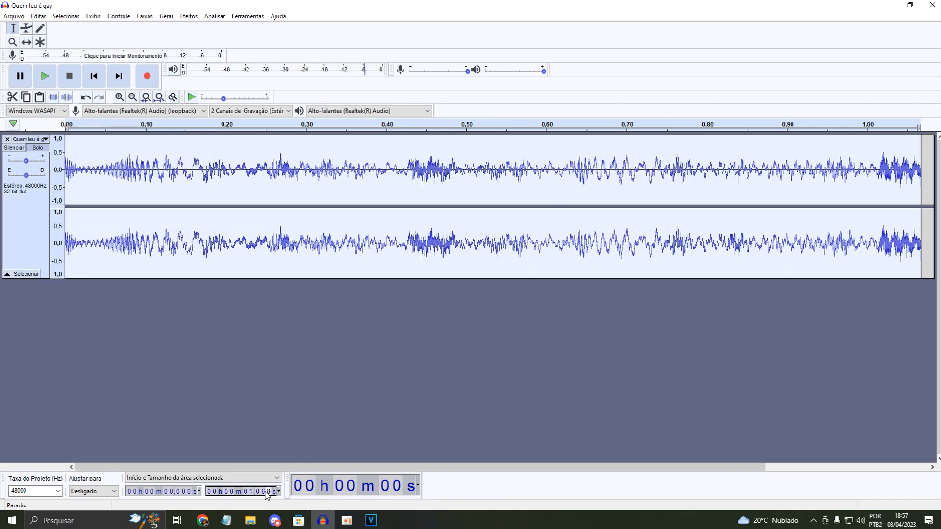
Step: Trim the clip's end to a length of 1.060 seconds by replacing it with a copy of that selection, and play the result
type("0")
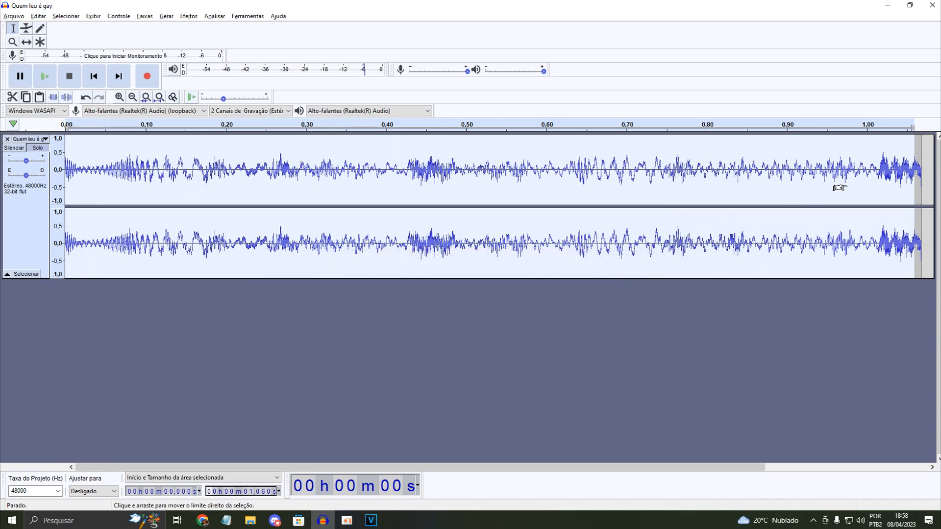
key("ctrl+a")
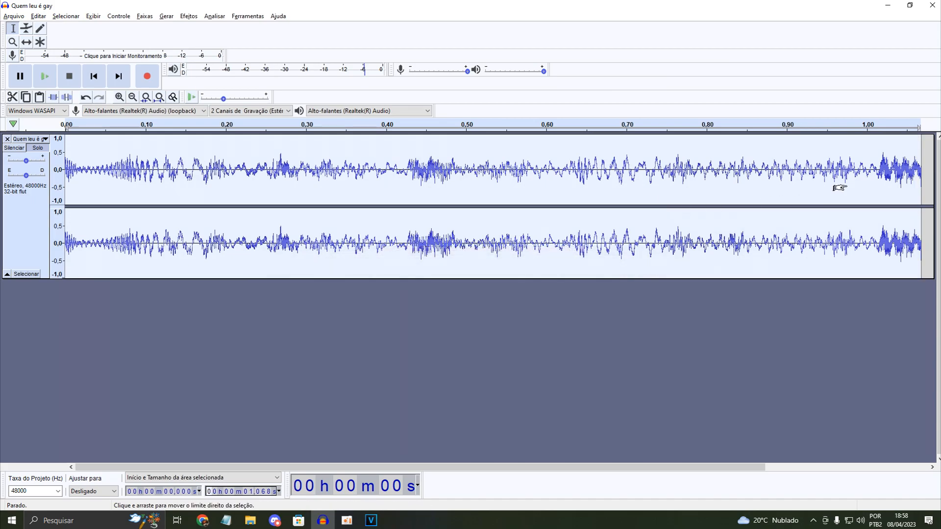
key("ctrl+z")
key("space")
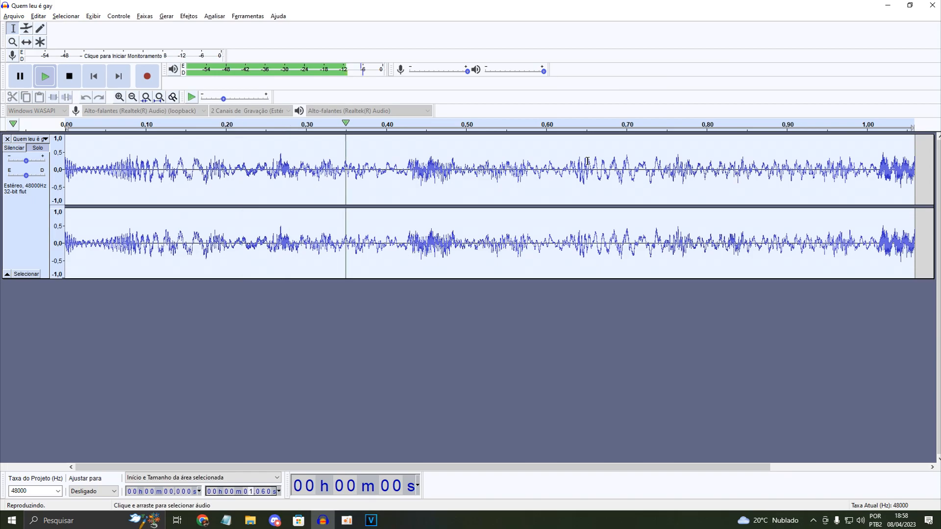
key("space")
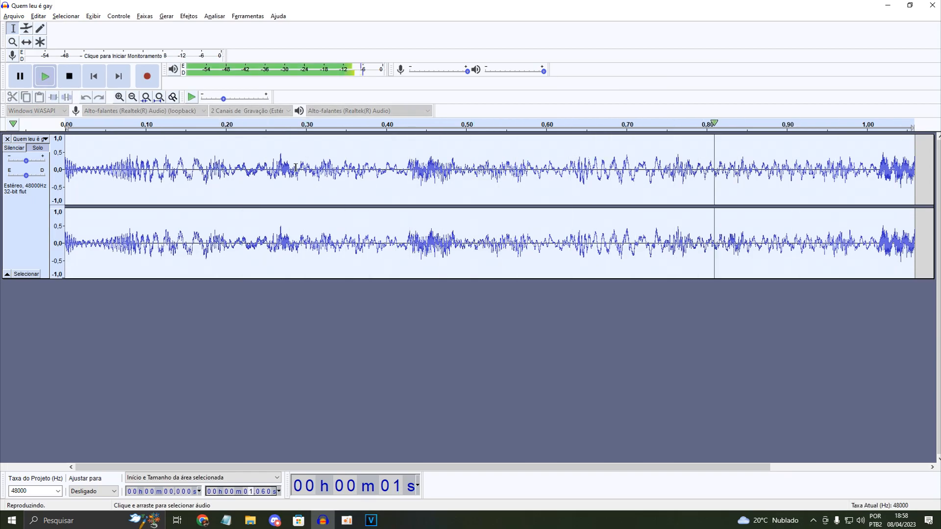
key("space")
key("space")
Step: Trim about 0.002 seconds off the clip's start by replacing the whole clip with a copy of the remaining 1.058 seconds
left_click(121, 99)
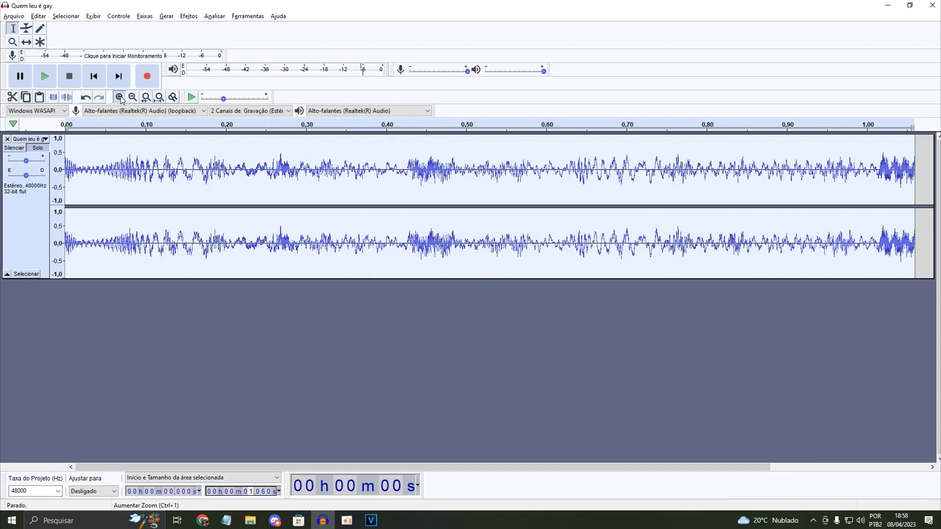
left_click(121, 99)
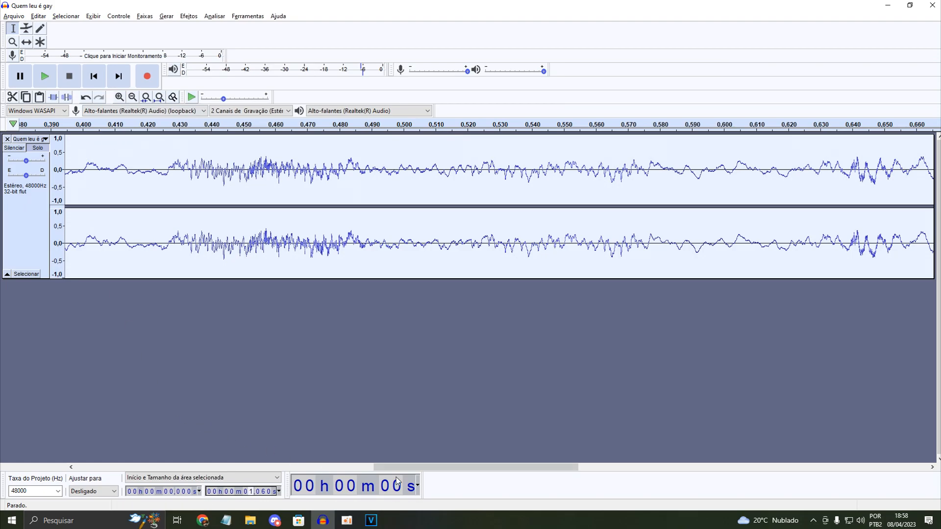
left_click(402, 462)
left_click_drag(378, 467, 69, 465)
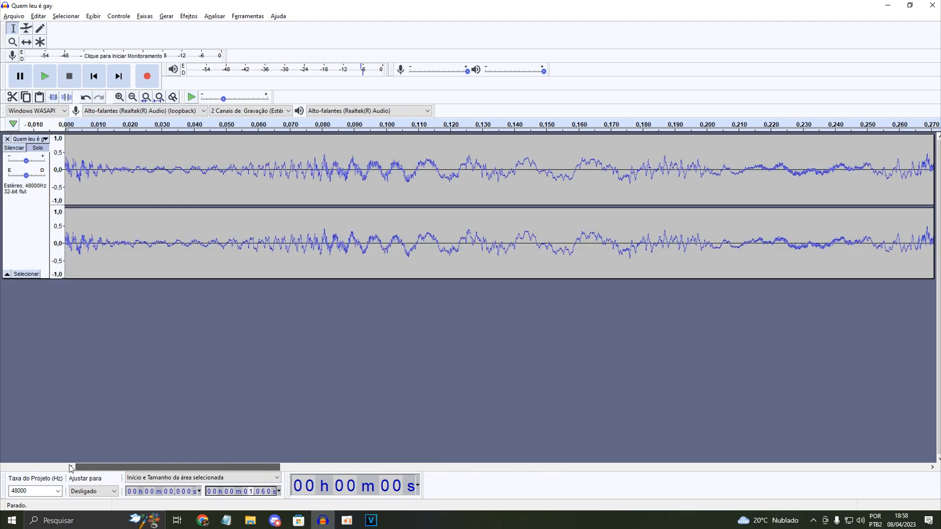
key("ctrl+a")
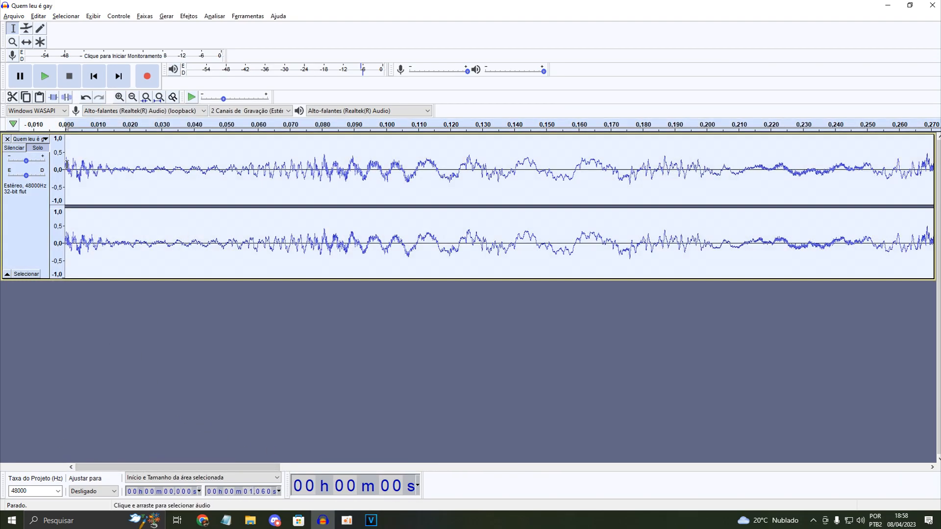
left_click_drag(67, 164, 78, 167)
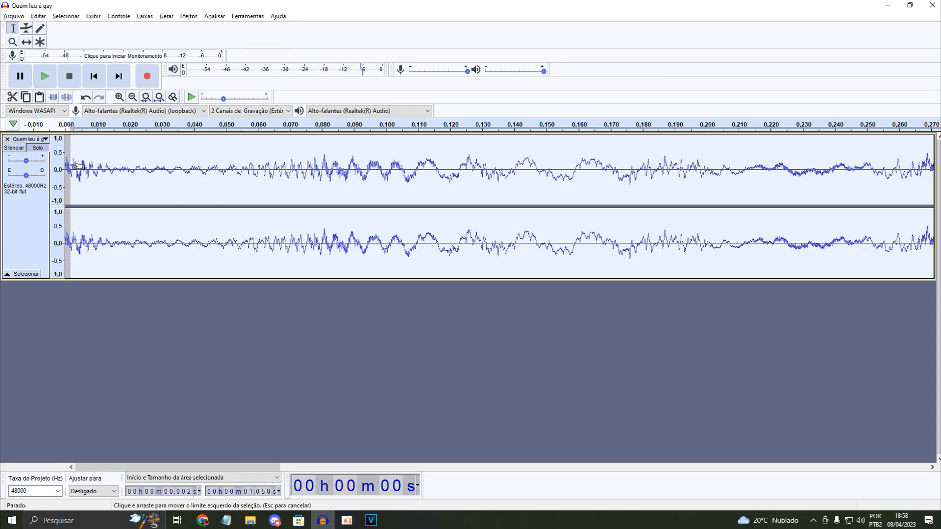
key("space")
key("ctrl+c")
key("ctrl+a")
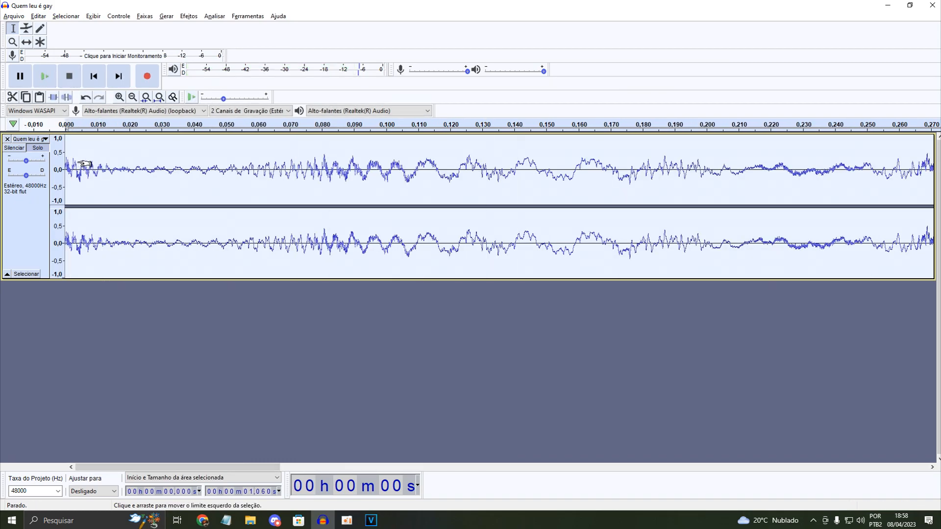
key("ctrl+v")
Step: Repeat the Change Tempo effect on the clip, play it slowed down, and undo the tempo change
triple_click(134, 98)
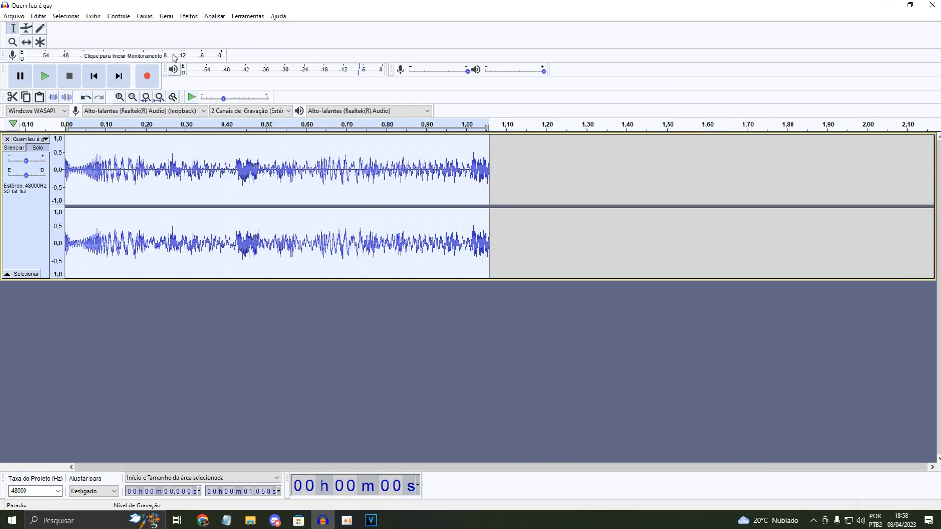
left_click(188, 18)
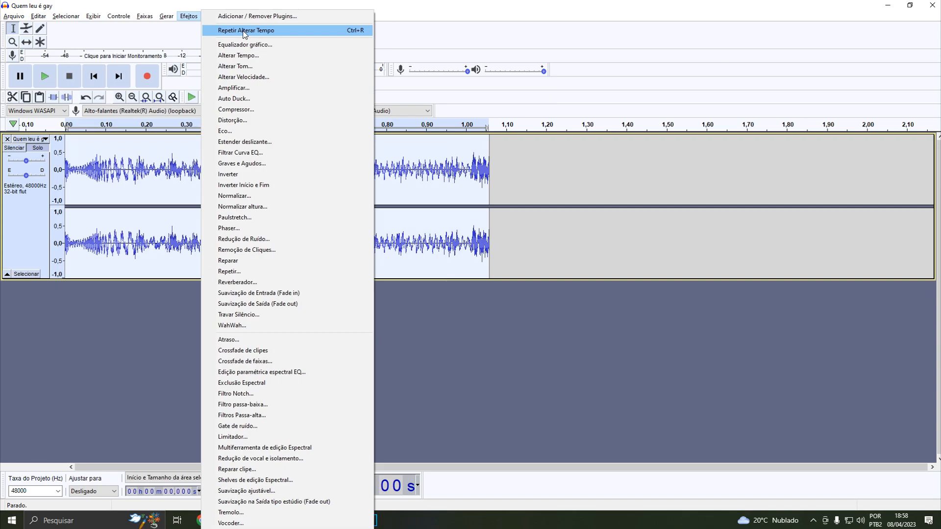
left_click(245, 32)
key("space")
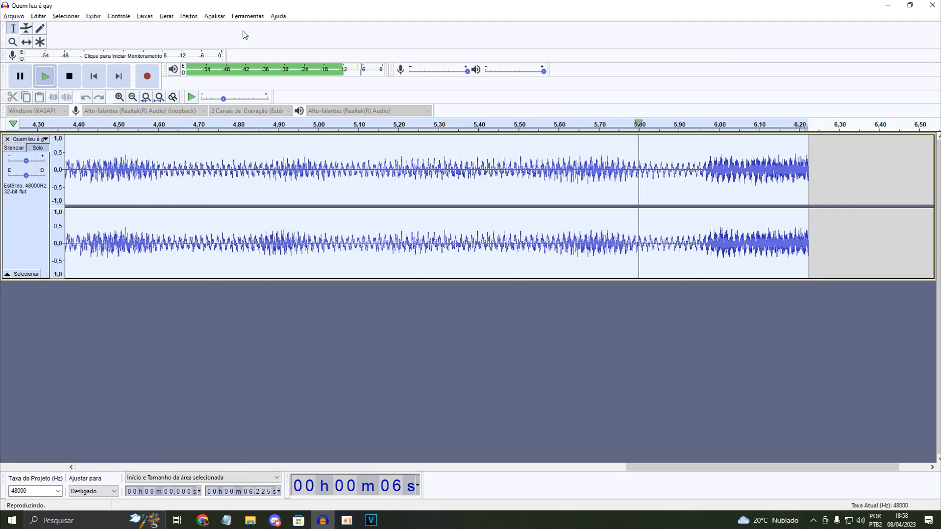
left_click(85, 97)
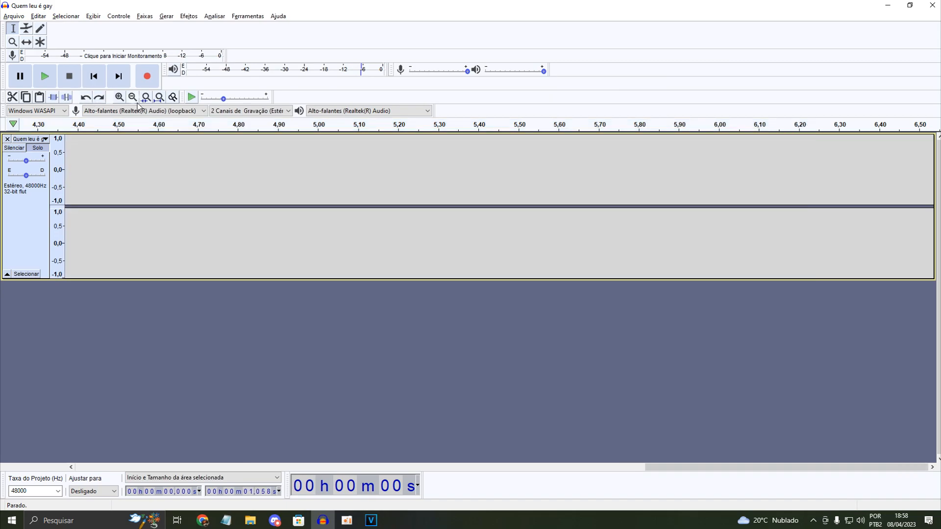
double_click(221, 158)
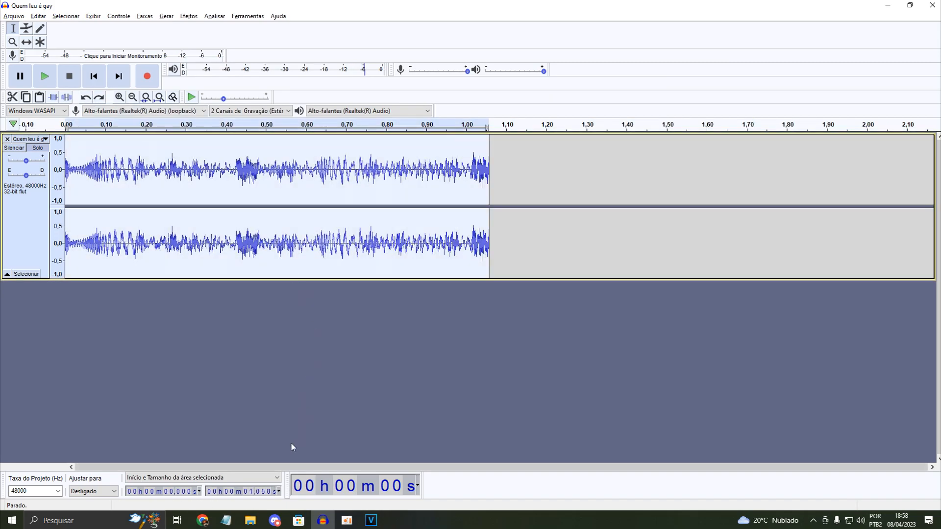
Step: Switch to Chrome and calculate the syllables per second with a Google search for 17/1.058
left_click(212, 520)
left_click(275, 26)
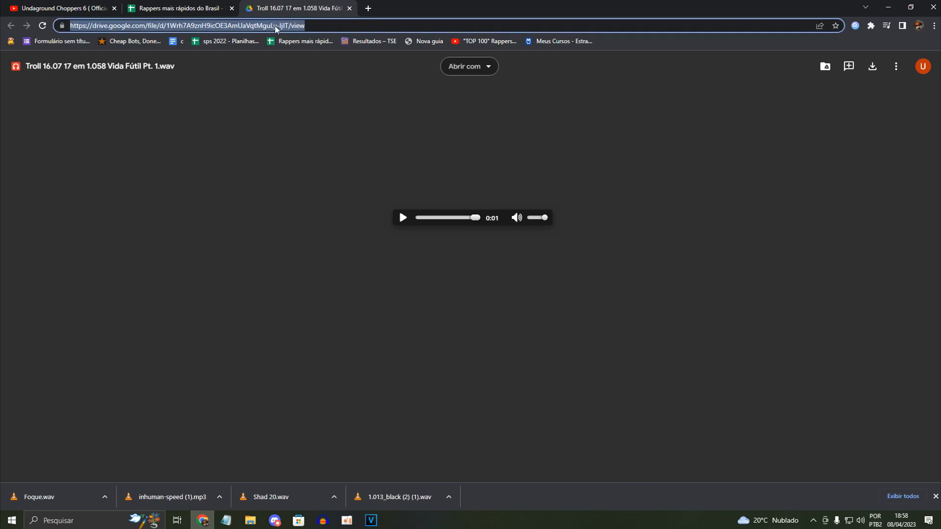
type("17/1.0")
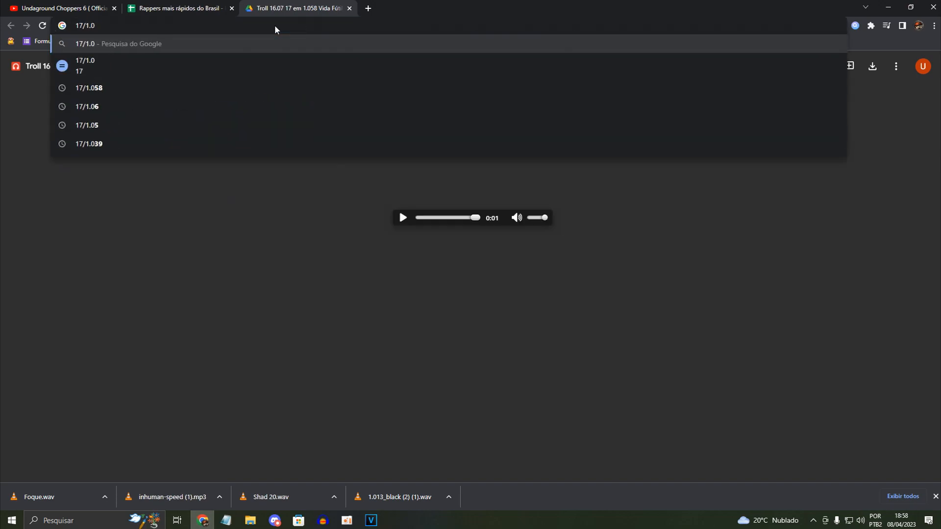
type("58")
key("Return")
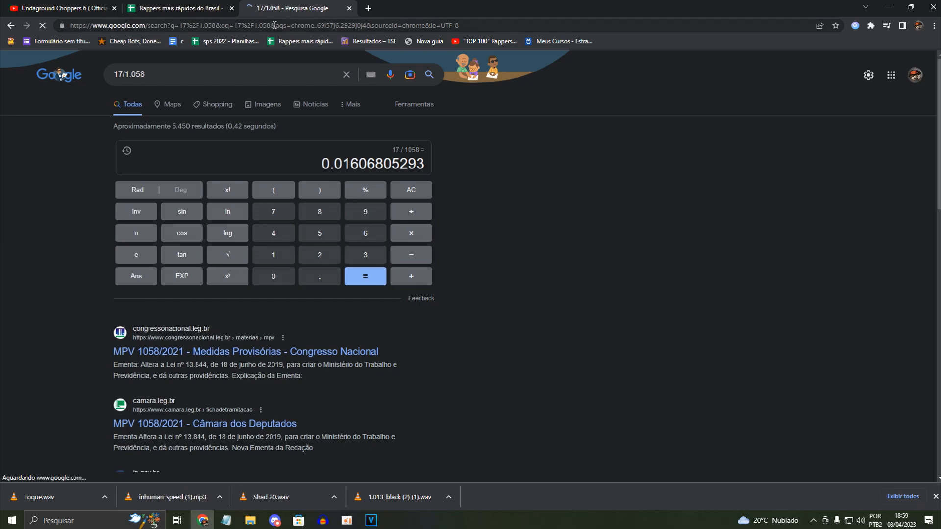
Step: Examine the digits of the division result, highlighting the decimals that matter for rounding the rate
left_click_drag(366, 164, 375, 166)
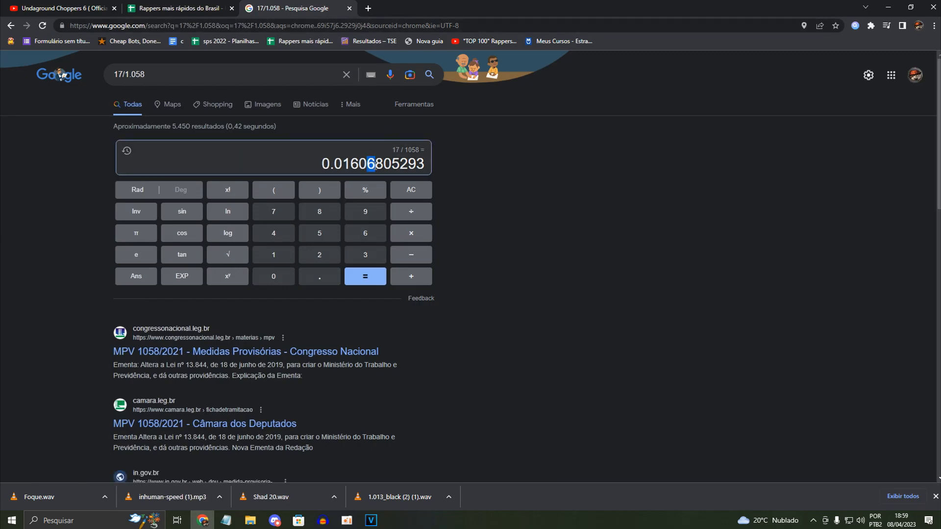
left_click(375, 166)
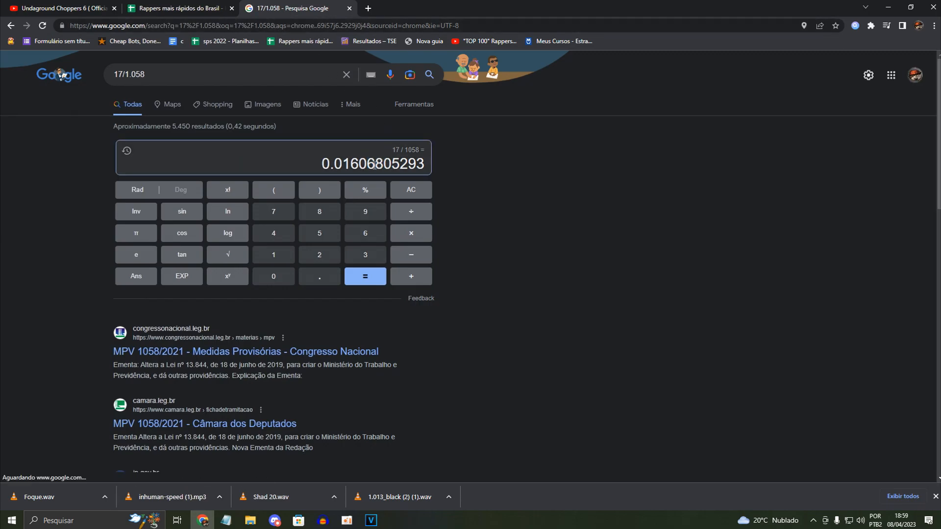
mouse_move(375, 165)
left_mouse_down()
mouse_move(321, 164)
mouse_move(381, 165)
left_mouse_up()
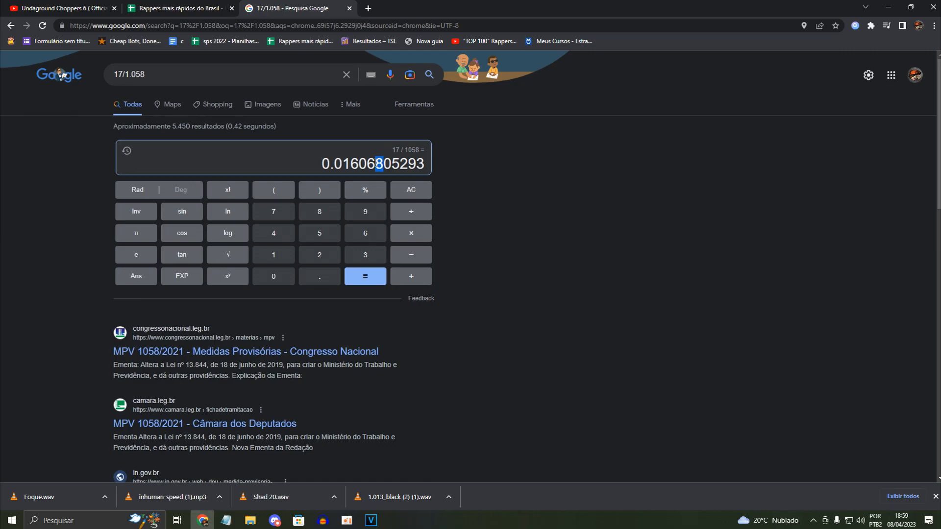
left_click_drag(375, 162, 383, 164)
left_click(381, 165)
mouse_move(381, 165)
left_mouse_down()
mouse_move(368, 165)
mouse_move(388, 166)
left_mouse_up()
left_click_drag(387, 166, 346, 165)
double_click(346, 165)
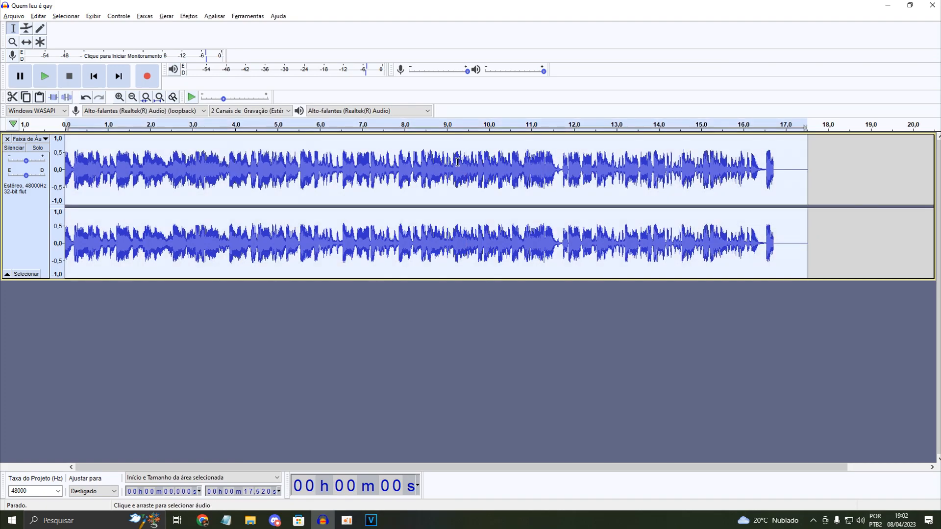
Step: Switch back to Audacity and play the new 17.520-second recording to find the fast passage
left_click(328, 170)
key("Escape")
left_click(45, 75)
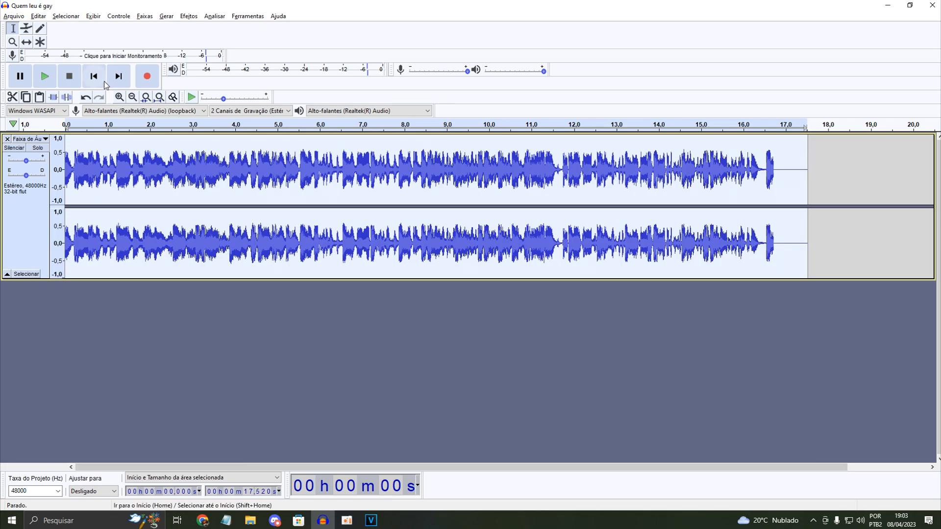
left_click(44, 76)
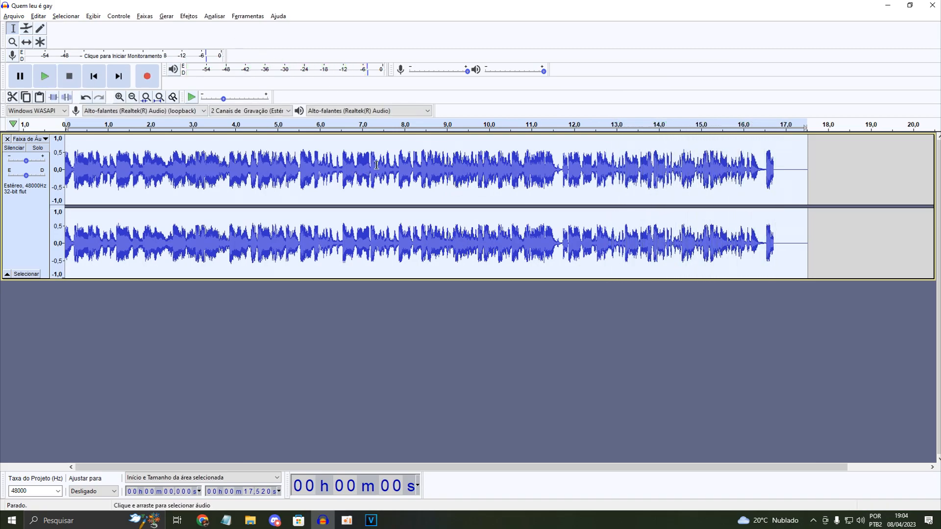
left_click(347, 164)
Step: Duplicate the 3.042-second passage starting at 8.510 seconds onto its own track and place the cursor at 11.680 seconds
left_click(426, 170)
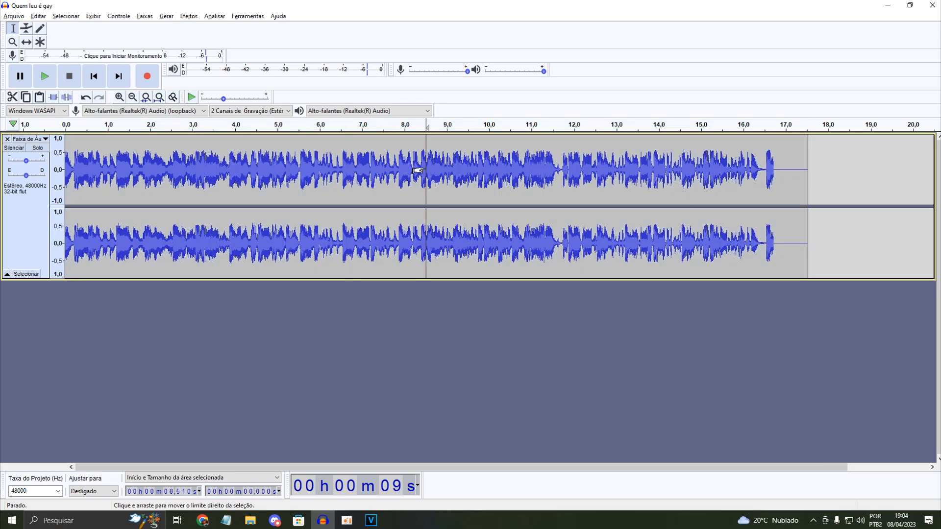
left_click_drag(424, 171, 554, 175)
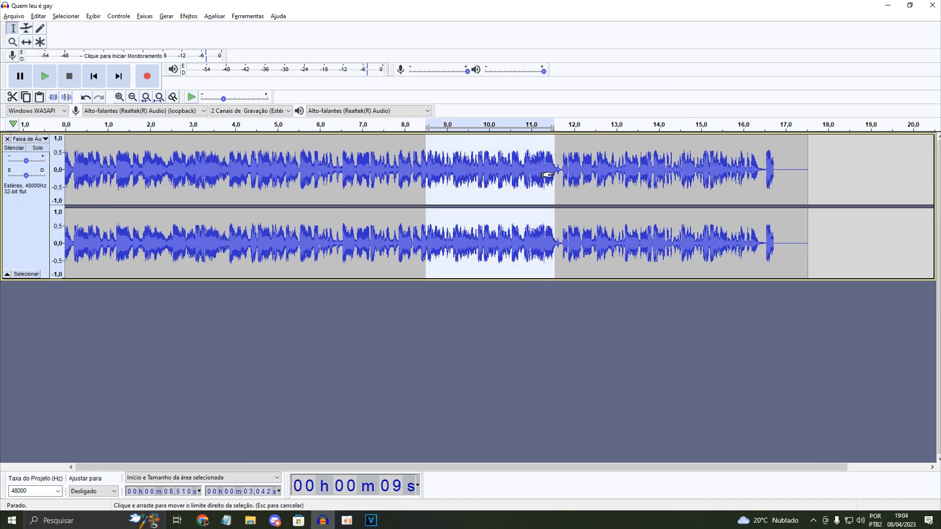
key("space")
key("ctrl+d")
left_click(560, 172)
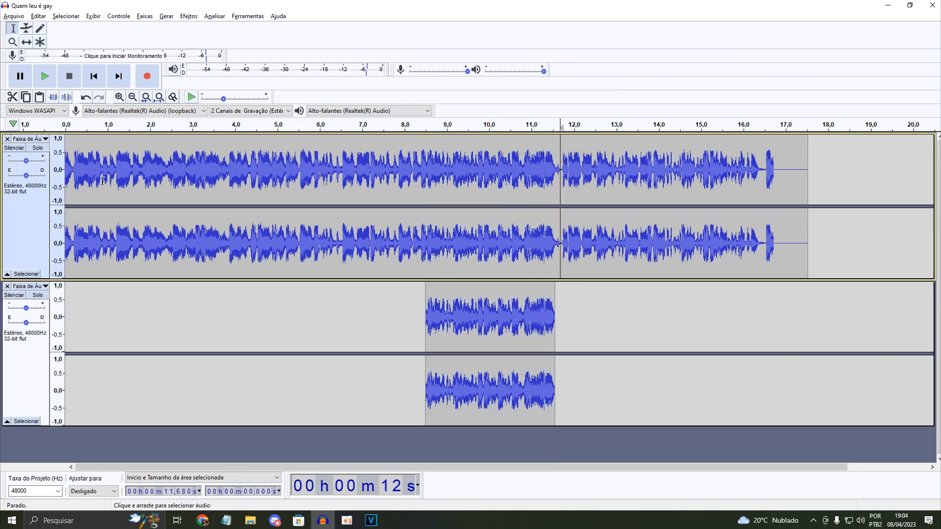
Step: Solo the original recording and play it from 11.680 seconds to find another fast passage
left_click(44, 149)
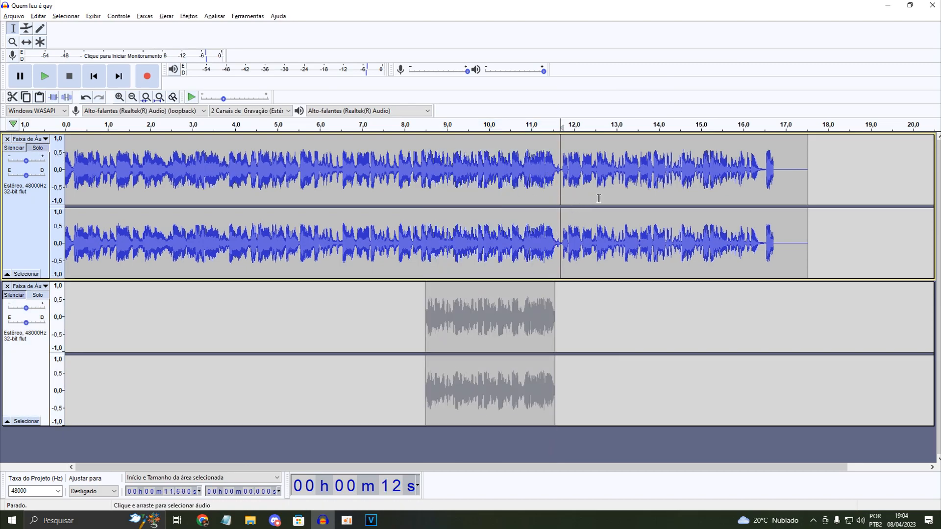
key("space")
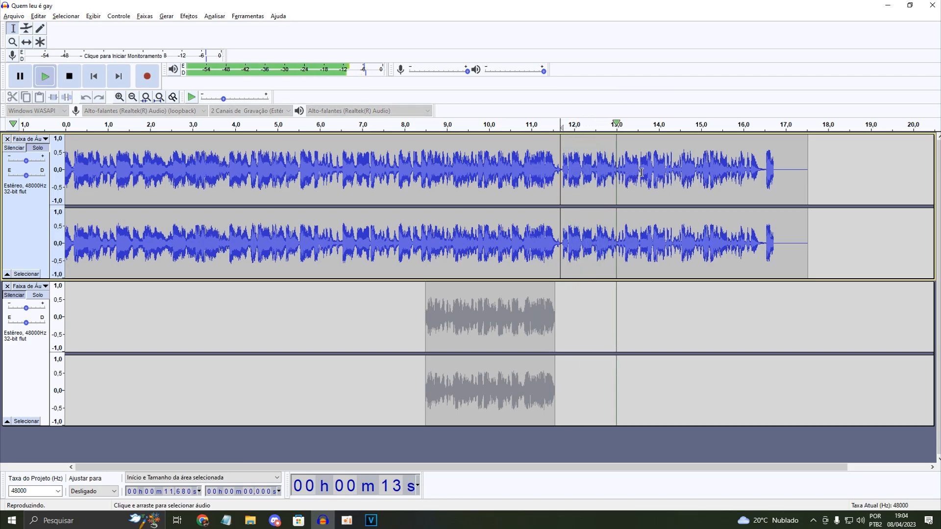
key("space")
left_click(662, 169)
key("space")
key("space")
key("space")
key("space")
Step: Copy the 1.149-second passage starting at 14.071 seconds onto the second track at 12.968 seconds
left_click_drag(656, 169, 708, 175)
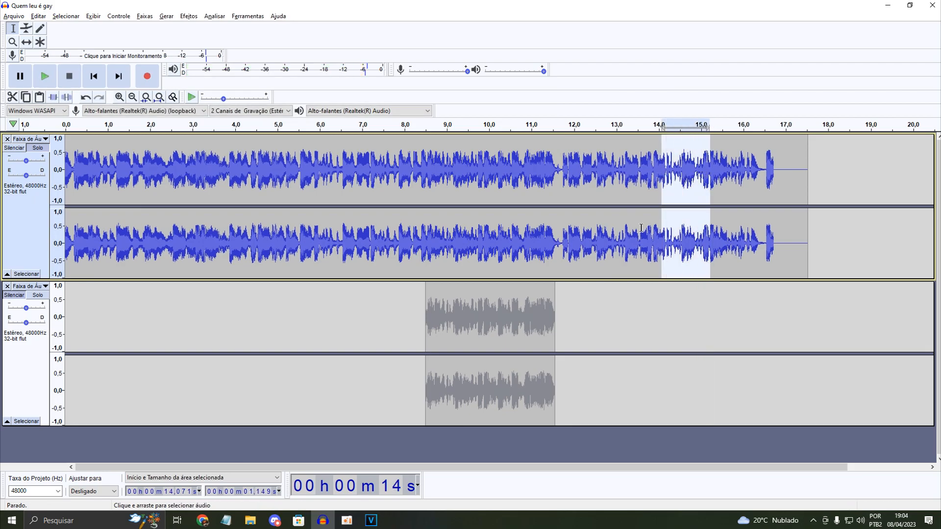
left_click(614, 300)
key("ctrl+v")
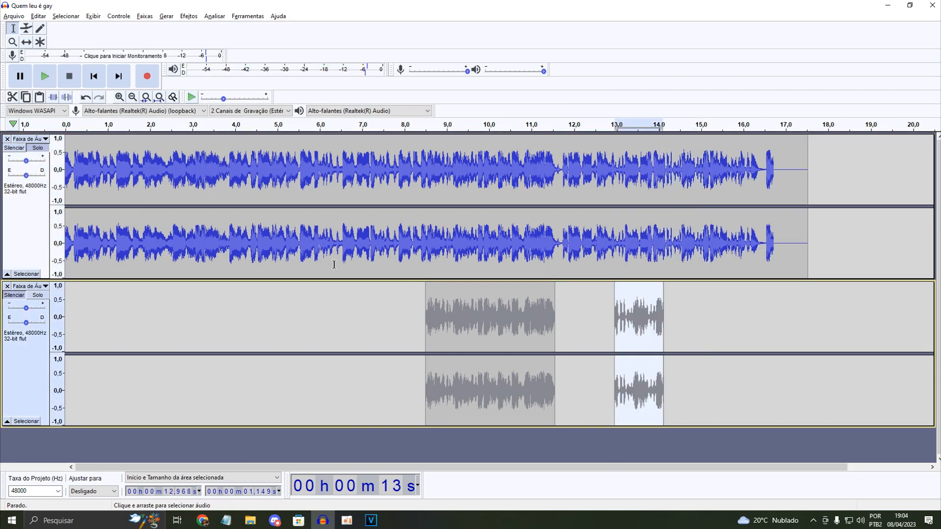
Step: Play the copied passage with its track soloed and remove the original recording's track
left_click(37, 295)
key("space")
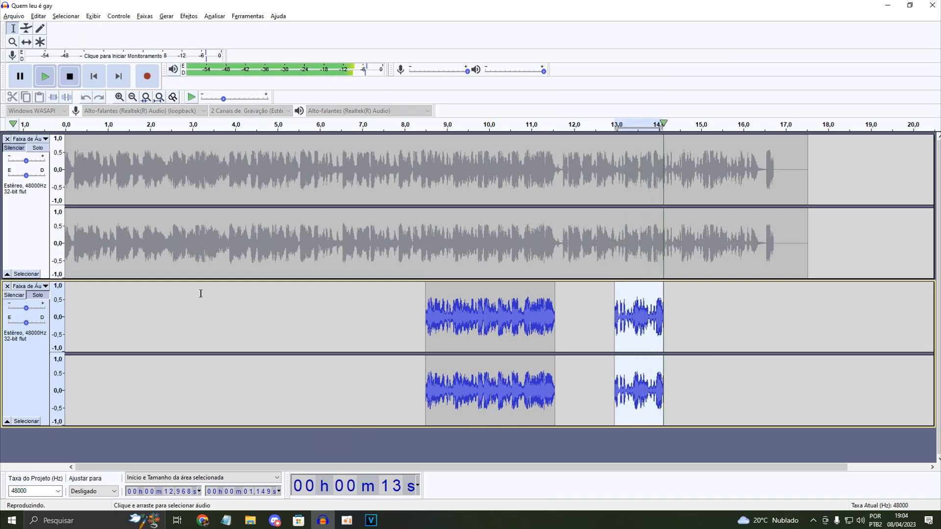
left_click(7, 138)
key("ctrl+a")
key("Delete")
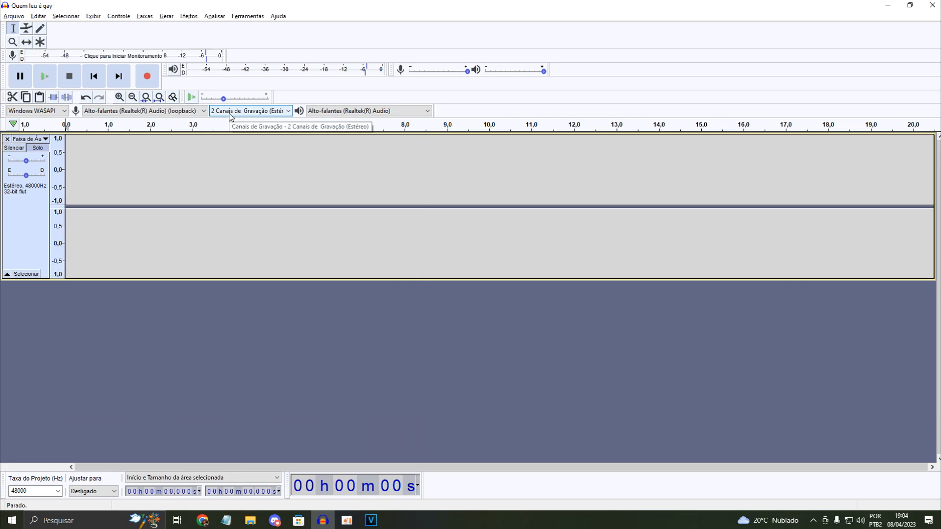
left_click(86, 97)
Step: Move both excerpts together to the start of the track at 0 seconds
left_click_drag(687, 169, 691, 169)
key("ctrl+a")
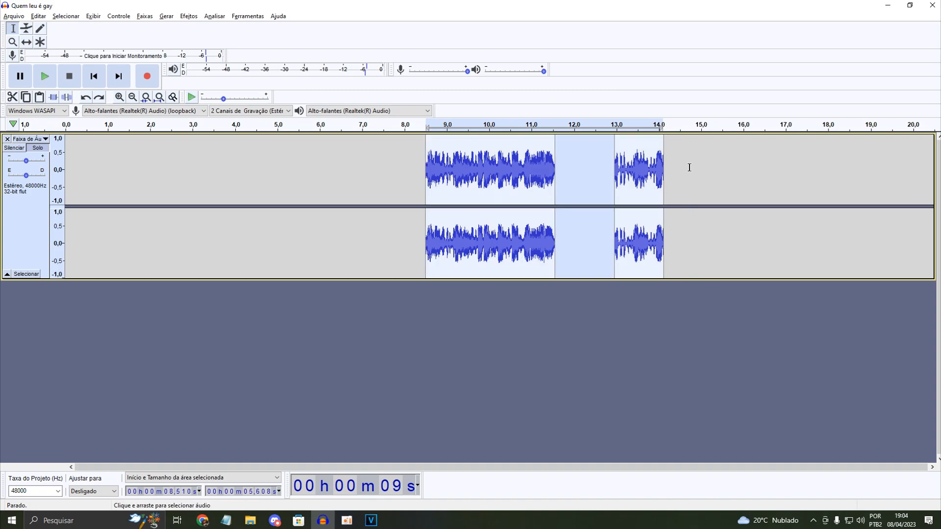
key("Delete")
key("Home")
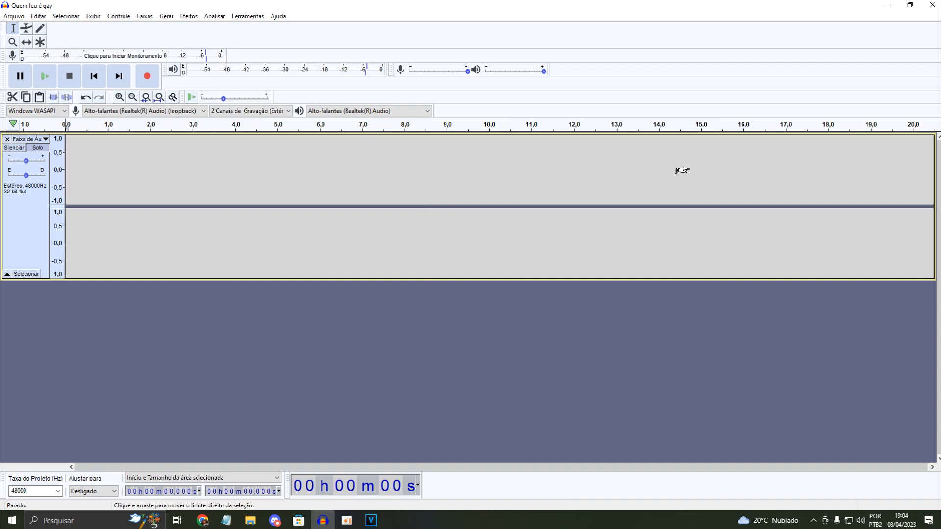
key("ctrl+v")
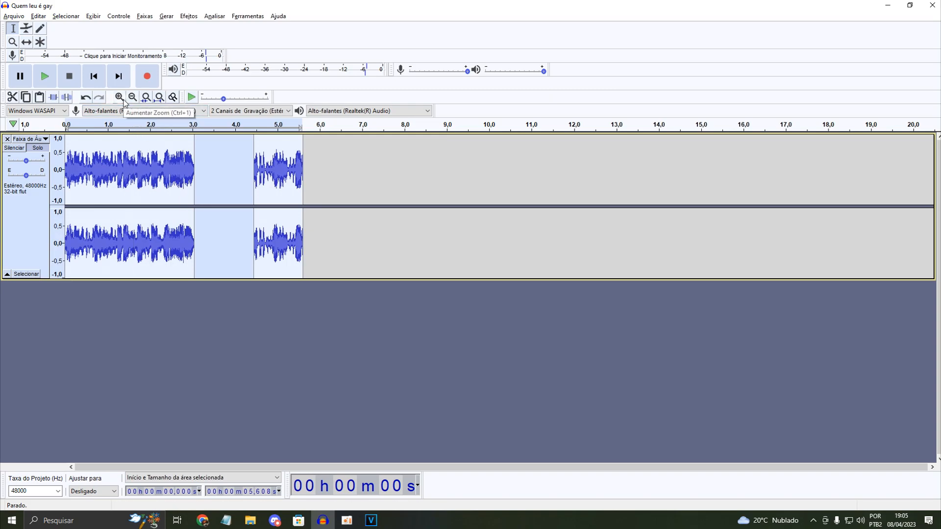
Step: Select the second excerpt at 4.458 seconds and play it at a close zoom
double_click(267, 155)
double_click(130, 162)
double_click(288, 165)
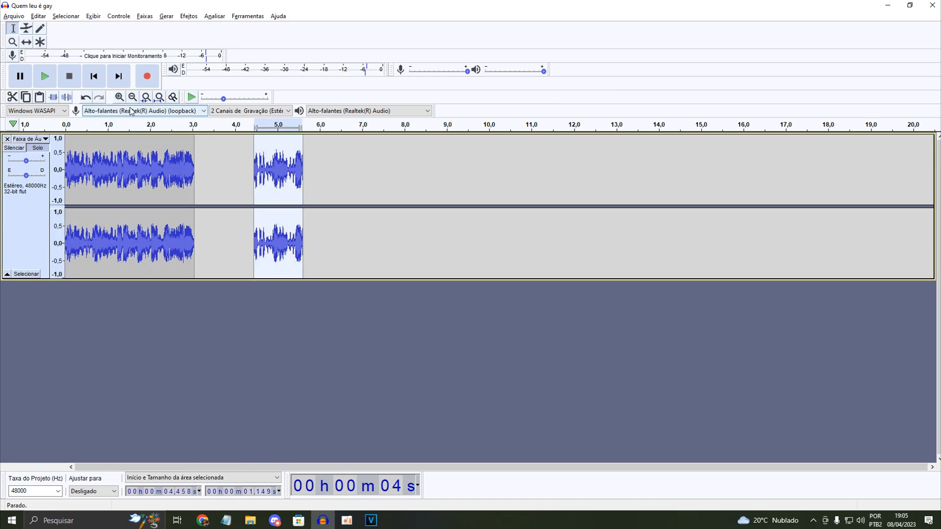
left_click(119, 97)
left_click(119, 97)
left_click(119, 97)
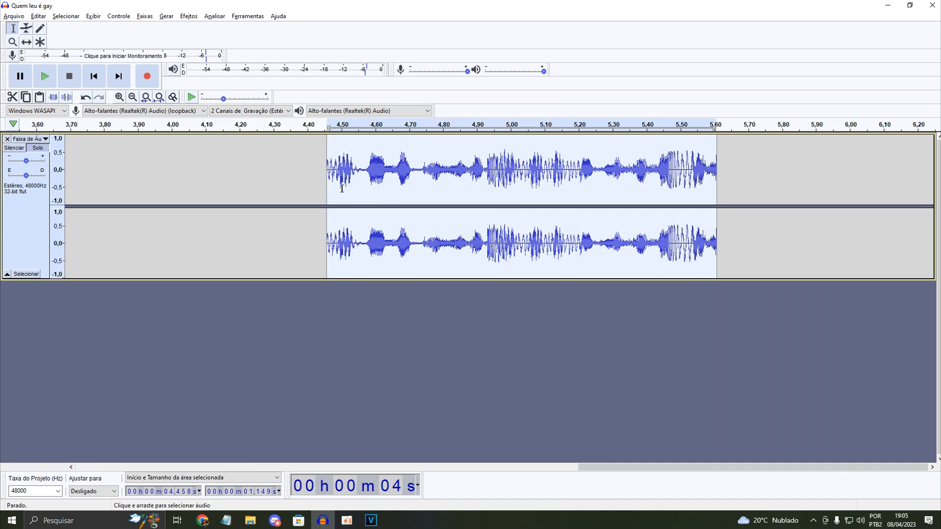
left_click(146, 97)
key("space")
Step: Replay the second excerpt from points near 4.51 seconds to find where its first syllable starts
left_click(143, 165)
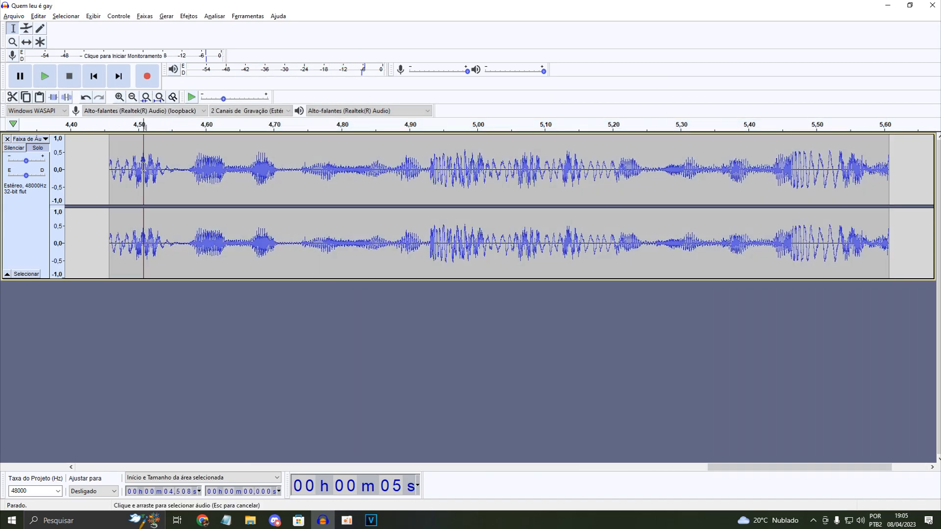
key("space")
key("space")
key("space")
left_click(147, 166)
key("space")
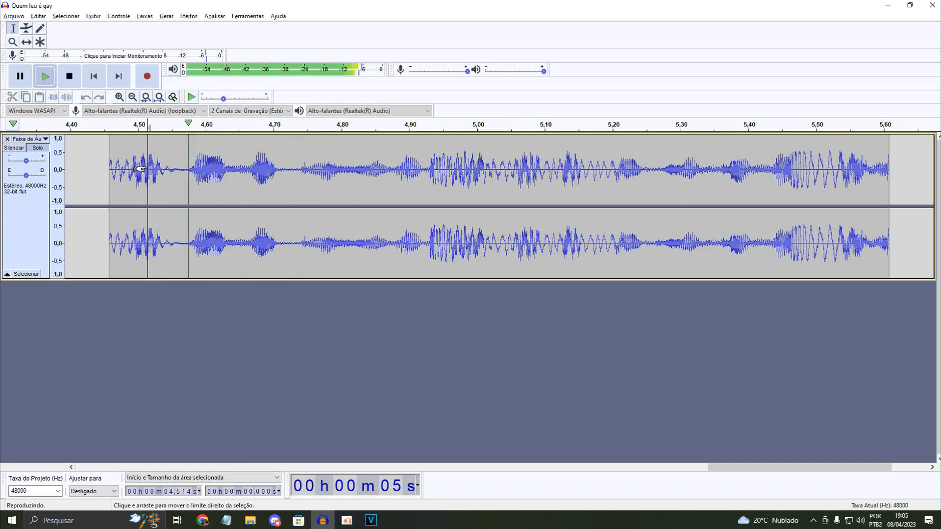
key("space")
key("space")
key("space")
left_click(149, 165)
key("space")
key("space")
key("space")
key("space")
key("space")
key("space")
Step: Delete the lead-in from the start of the second excerpt up to about 4.51 seconds
left_click_drag(149, 165, 111, 167)
key("space")
key("space")
key("Delete")
Step: Find the end of the second excerpt's last syllable by playback and trim the excerpt to 1.054 seconds
key("space")
key("space")
key("space")
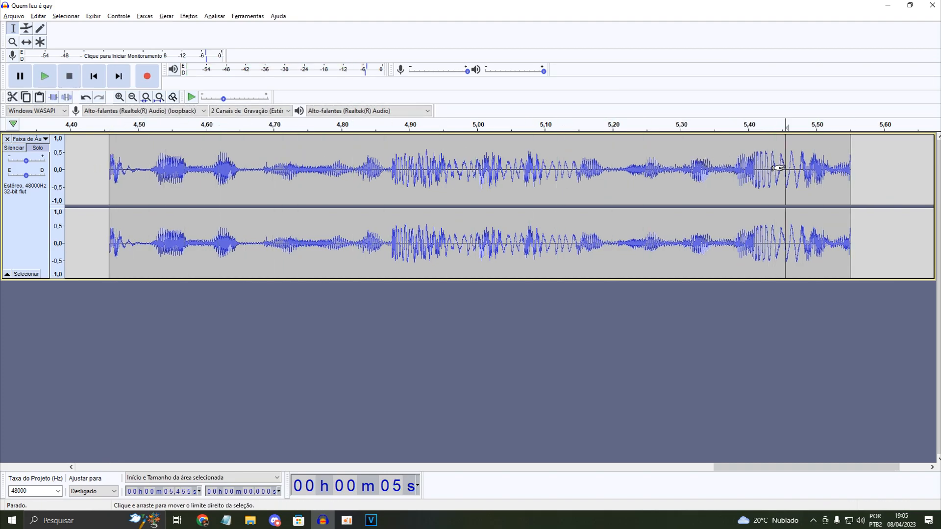
left_click(846, 174, "shift")
key("space")
left_click_drag(848, 174, 817, 178)
key("space")
key("space")
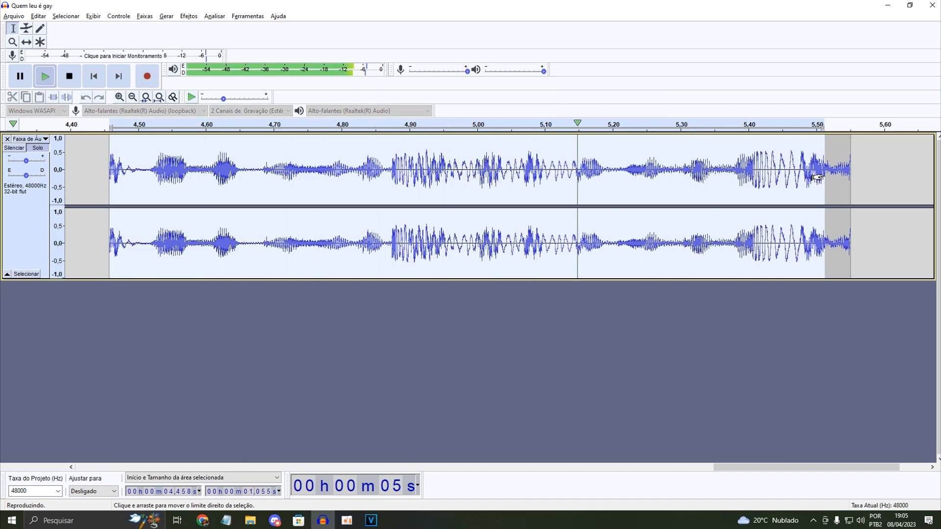
key("space")
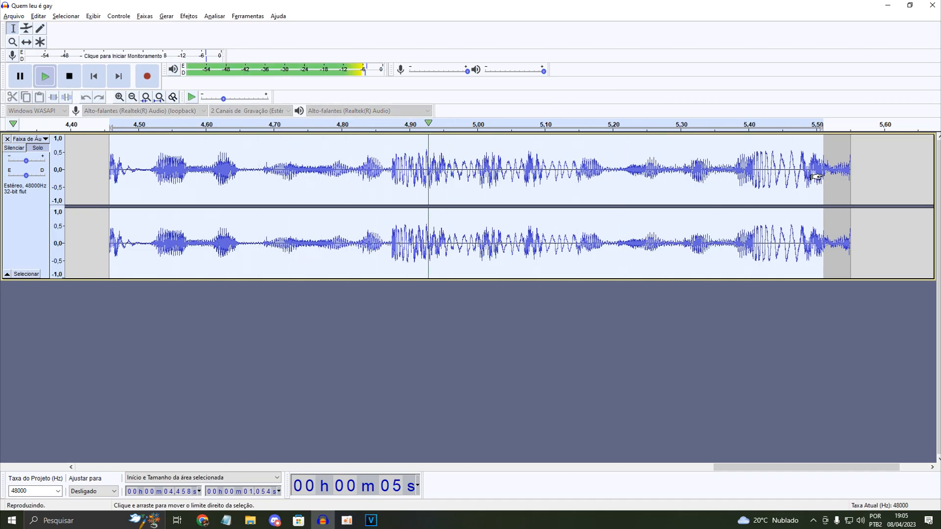
key("shift+End")
key("ctrl+y")
key("space")
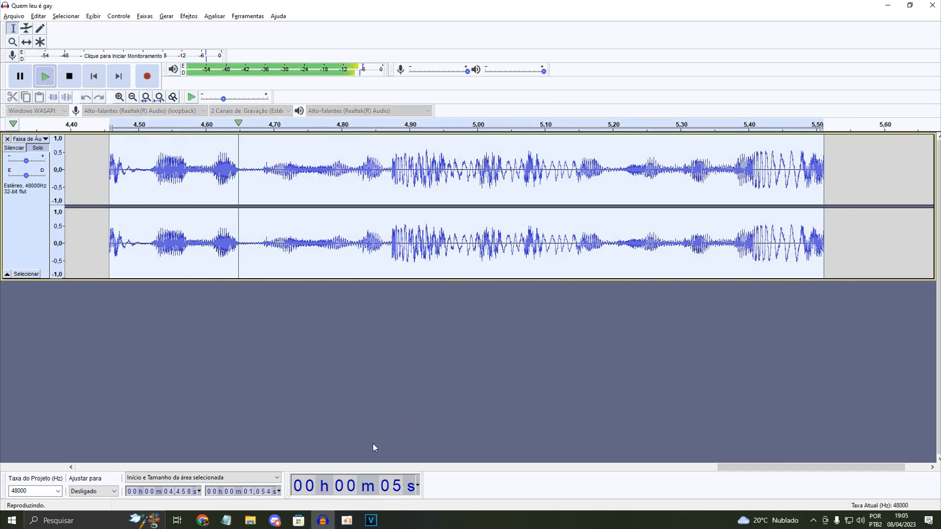
Step: Set the selection length to 1.050 seconds, trim the second excerpt to it and play the result
left_click(270, 489)
key("space")
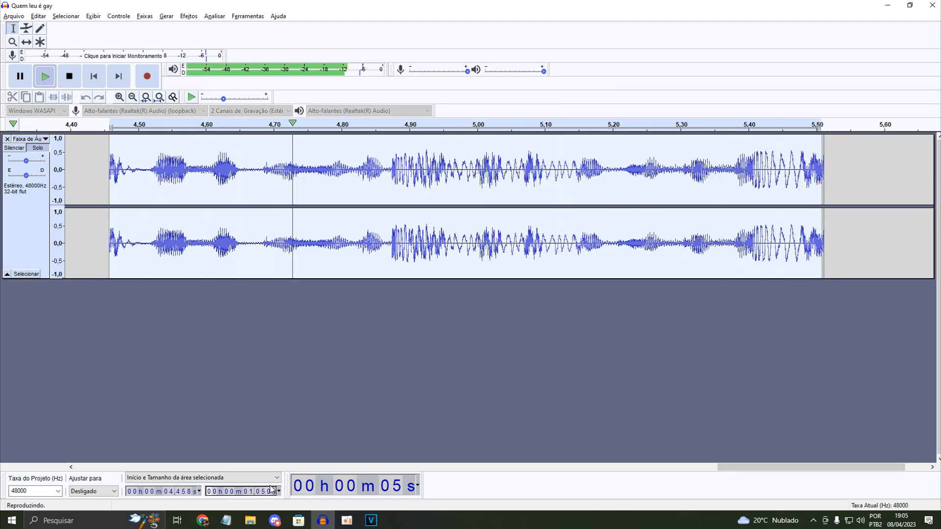
key("space")
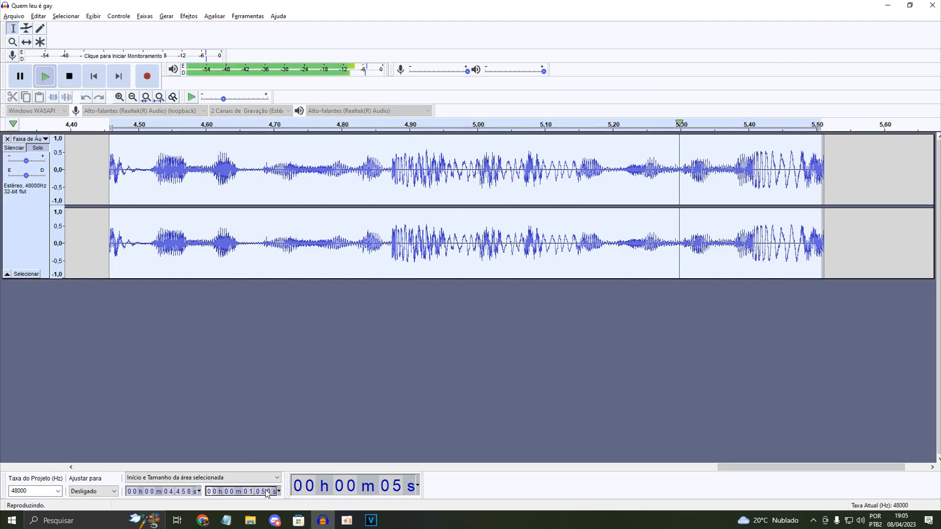
key("space")
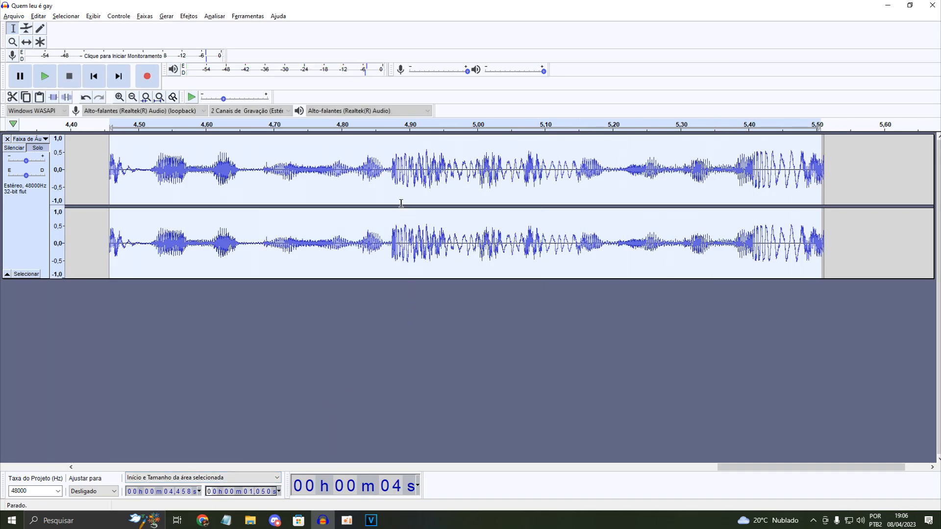
key("space")
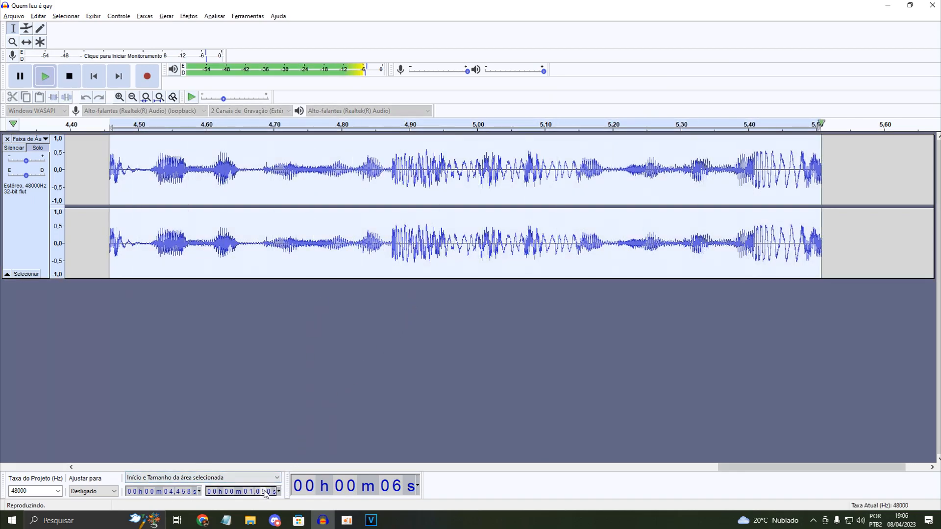
Step: Try selection lengths of 1.046 and 1.045 seconds for the second excerpt
key("space")
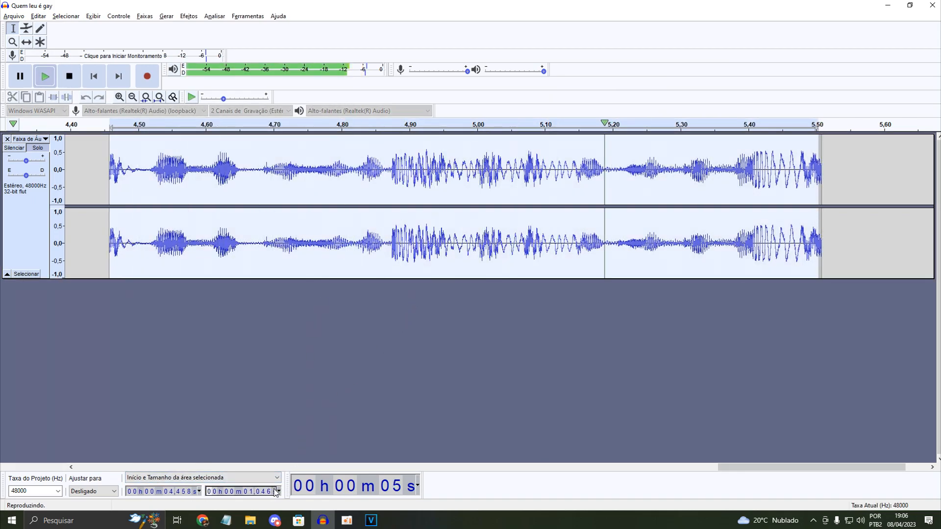
key("space")
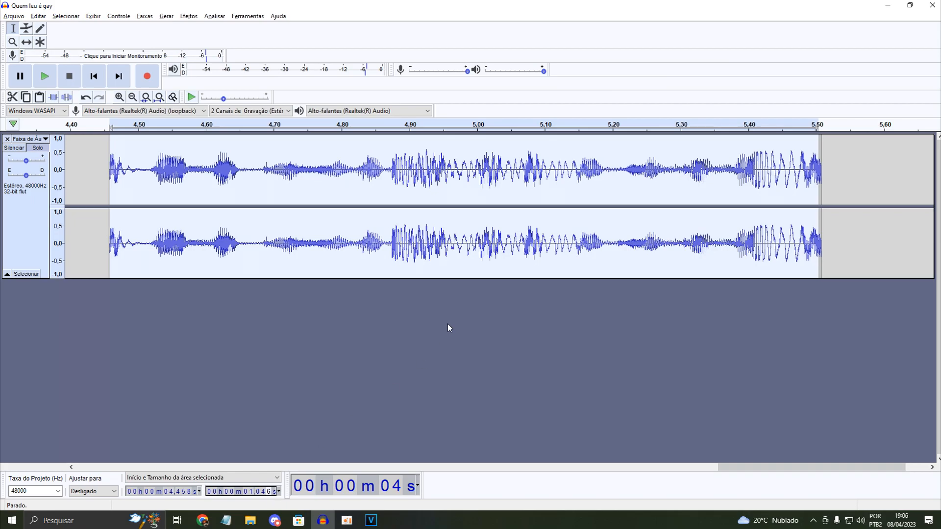
double_click(455, 216)
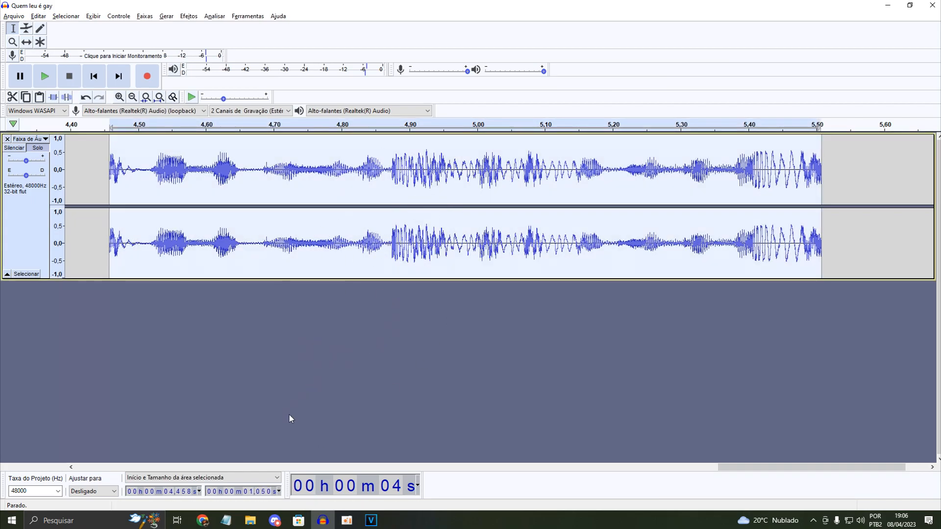
left_click(264, 492)
type("45")
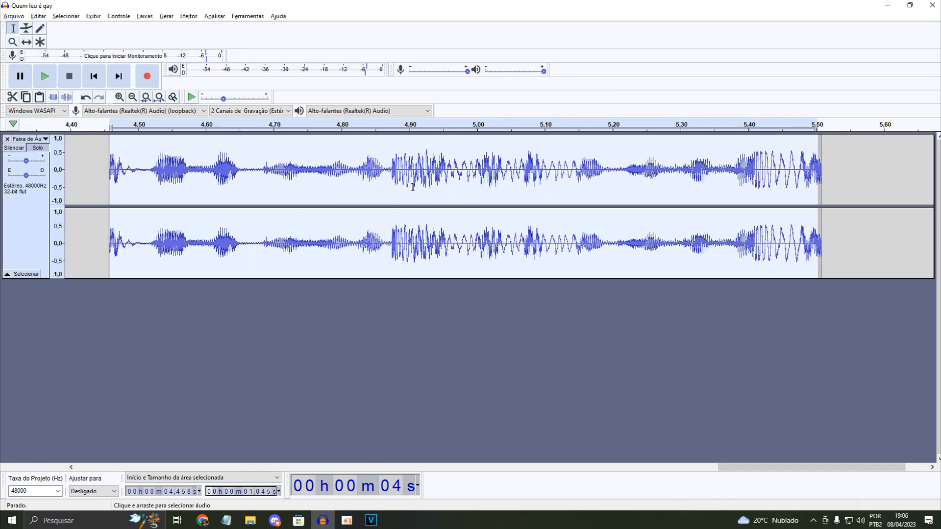
Step: Trim the second excerpt to a length of 1.047 seconds and check it by playback
key("space")
key("space")
key("space")
key("space")
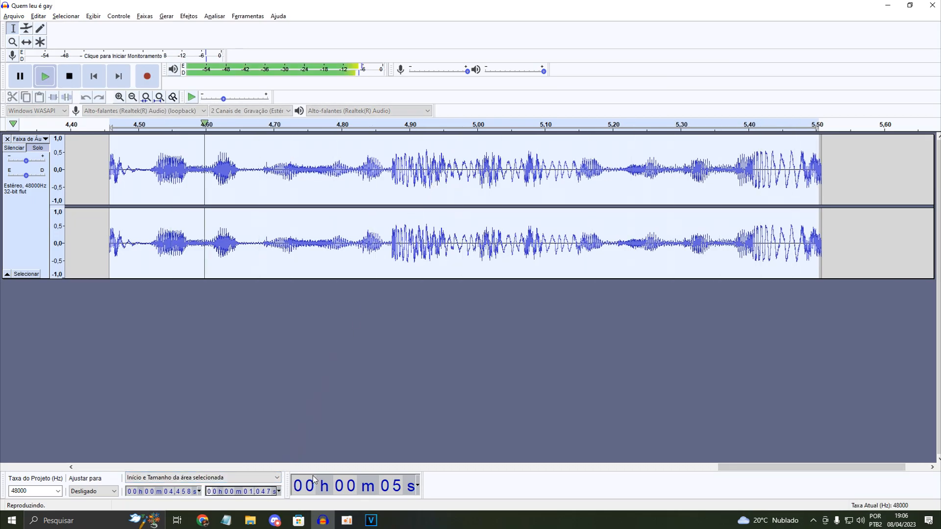
double_click(350, 204)
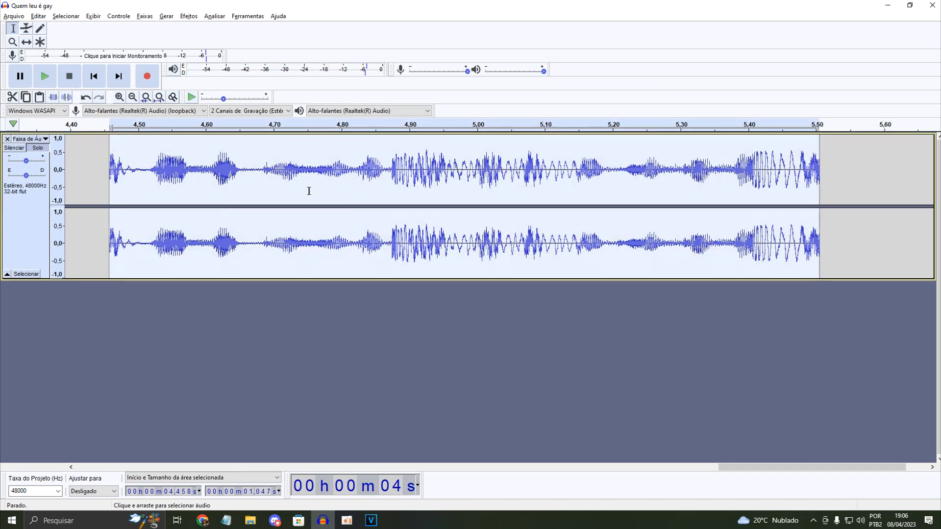
key("space")
key("space")
key("space")
key("space")
Step: Trim the start of the second excerpt at 4.460 seconds to leave a length of 1.045 seconds
left_click(120, 98)
left_click(119, 98)
key("space")
key("space")
left_click(73, 469)
left_click(72, 469)
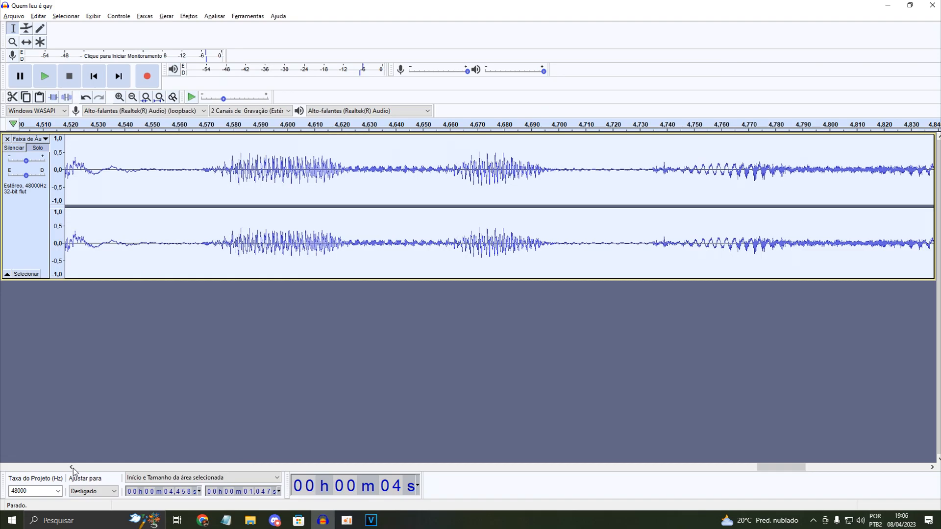
left_click_drag(170, 177, 171, 177)
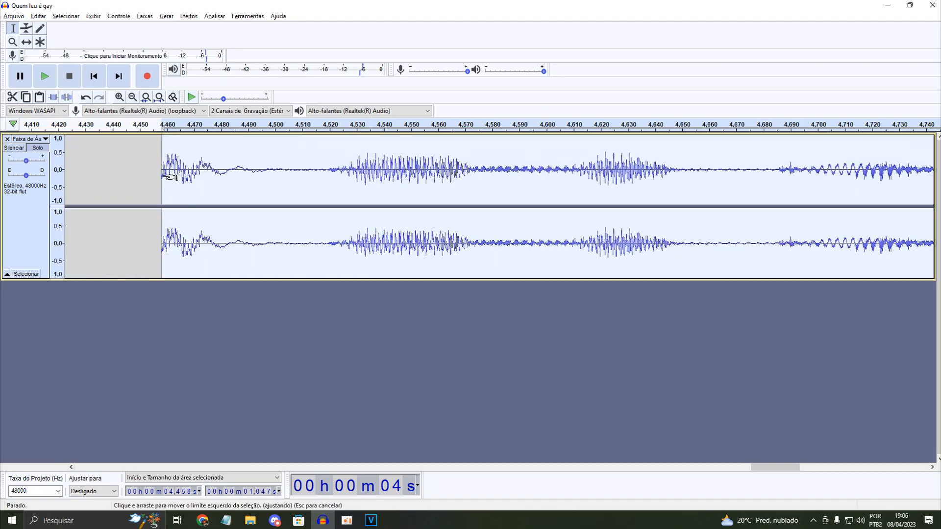
left_click(173, 177)
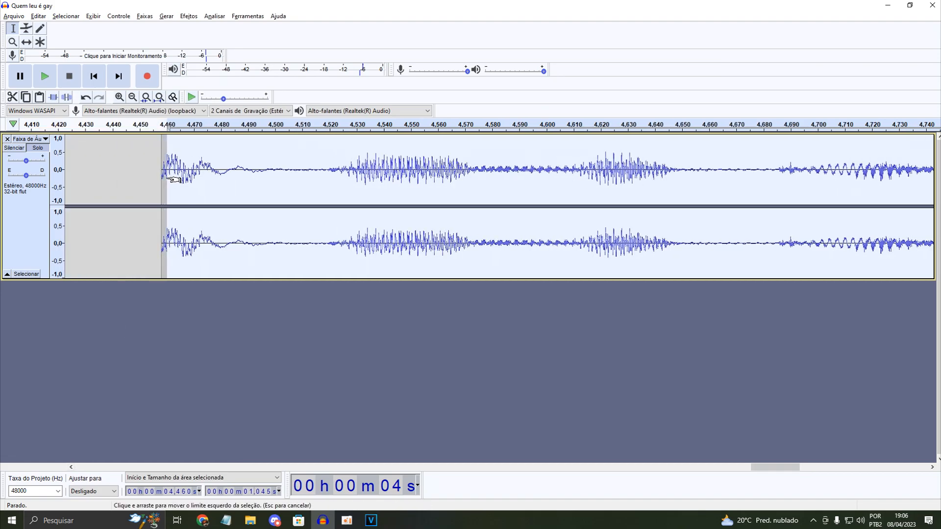
key("space")
left_click(132, 98)
key("space")
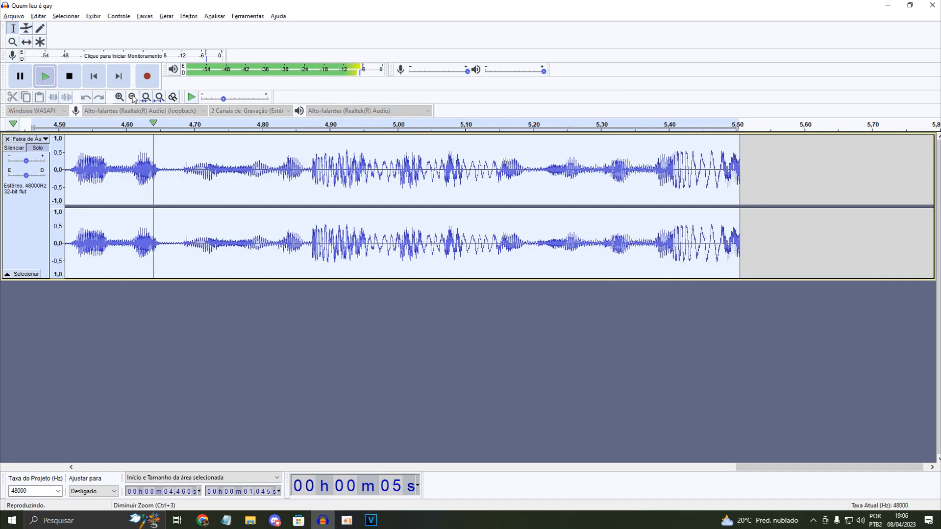
left_click(133, 98)
double_click(450, 161)
Step: Slow the 1.045-second excerpt with the high-quality time stretch to count its syllables by ear, and undo the stretch
left_click(194, 19)
left_click(230, 31)
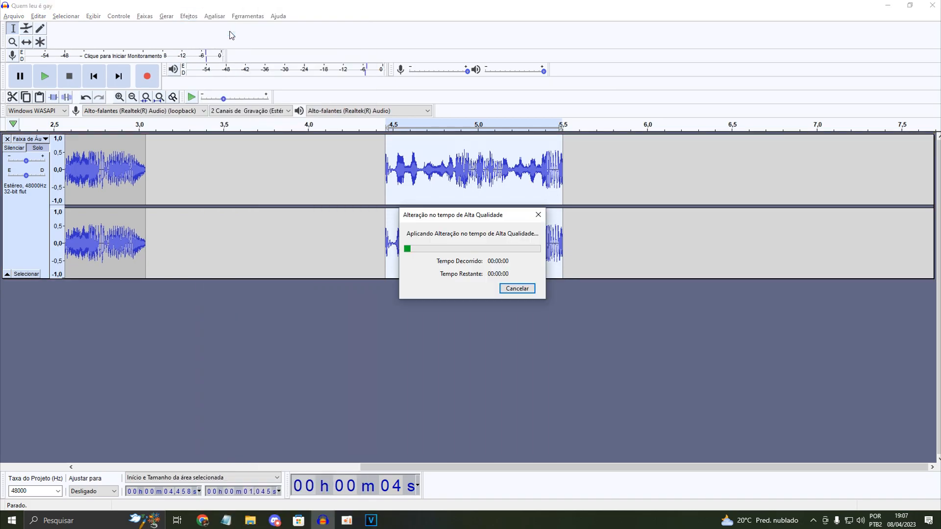
key("space")
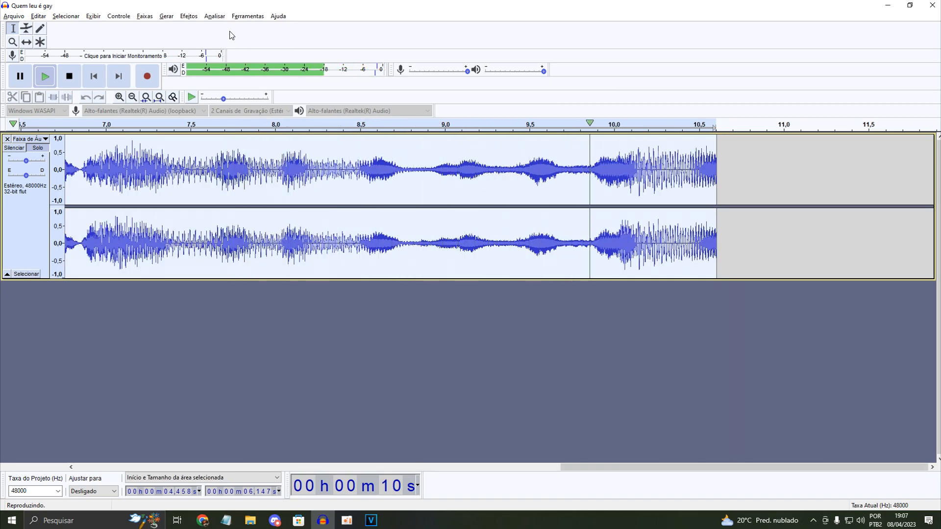
key("space")
left_click(85, 98)
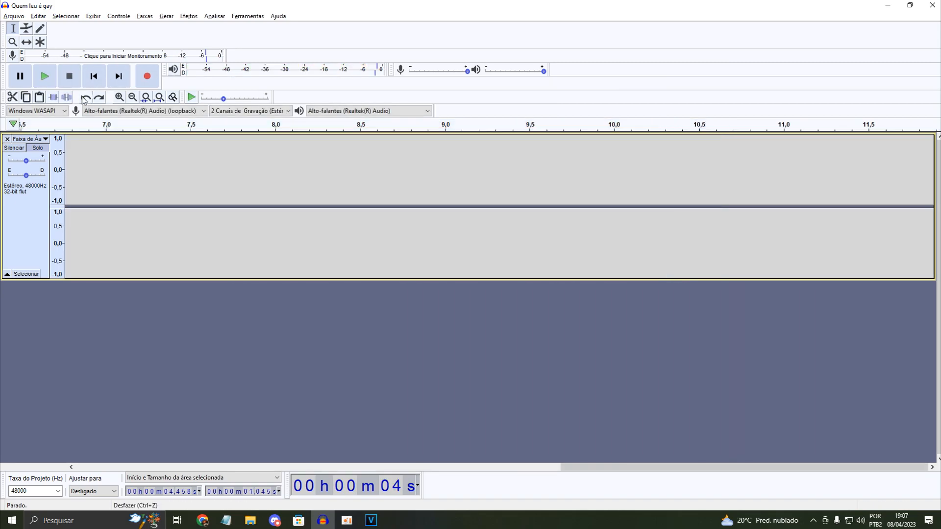
left_click_drag(588, 466, 395, 454)
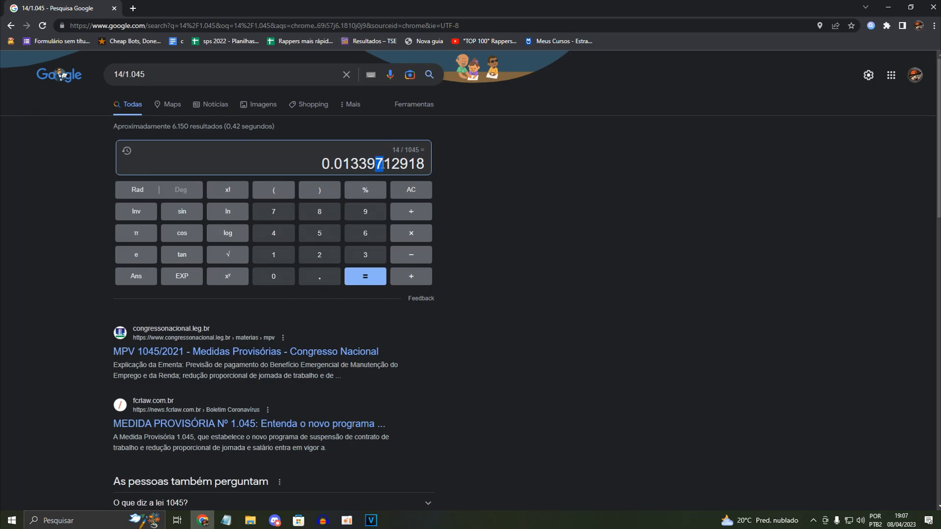
Step: Examine the calculator's quotient for the excerpt's 14 syllables and its duration
double_click(387, 164)
left_click(389, 165)
left_click_drag(386, 164, 379, 112)
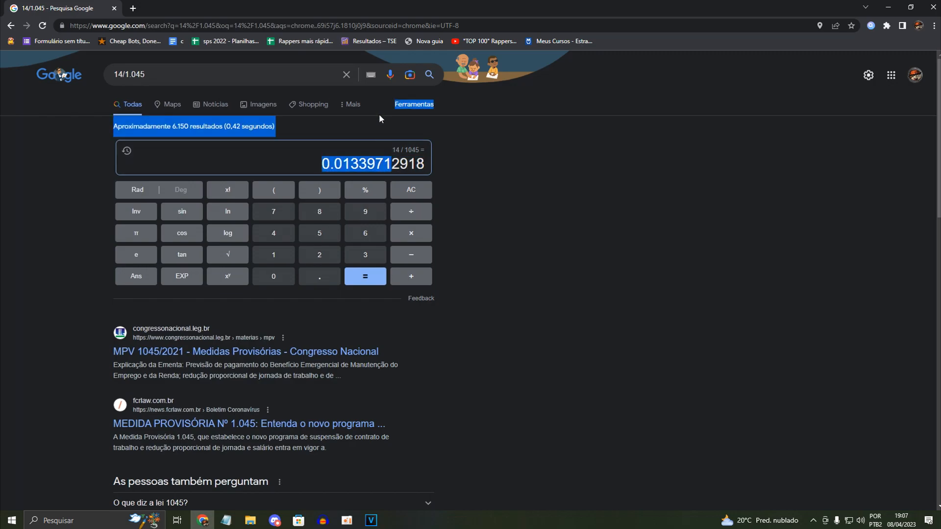
left_click(369, 164)
double_click(362, 164)
left_click(357, 163)
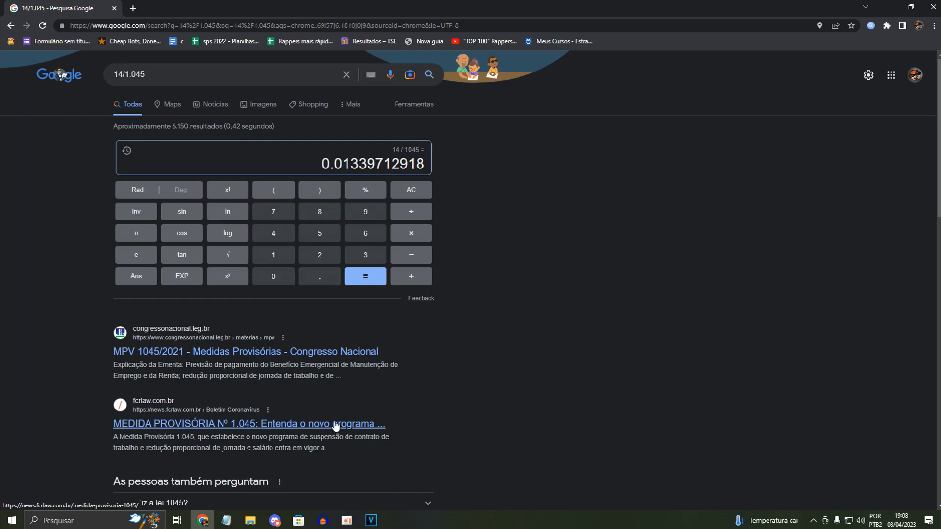
Step: Switch to Audacity and play the 3.042-second first excerpt from its start and from 0.218 seconds
mouse_move(329, 512)
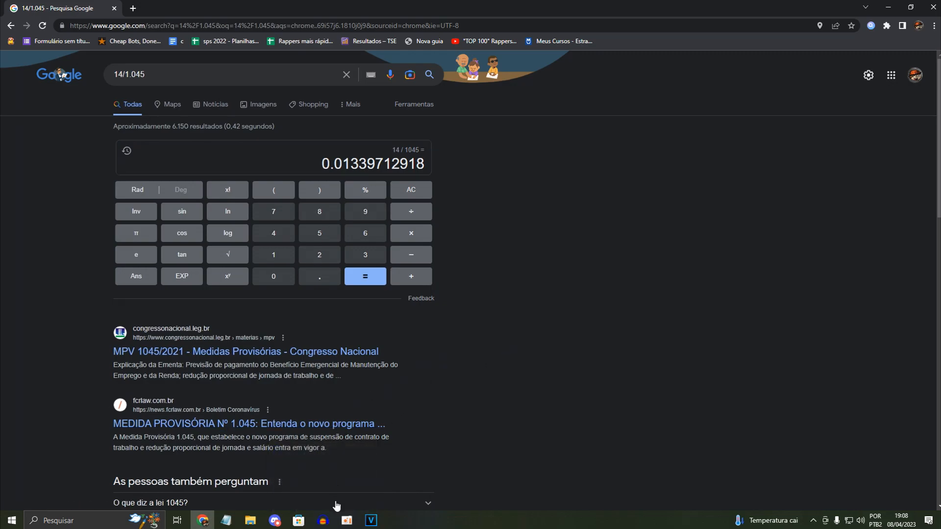
left_click(323, 520)
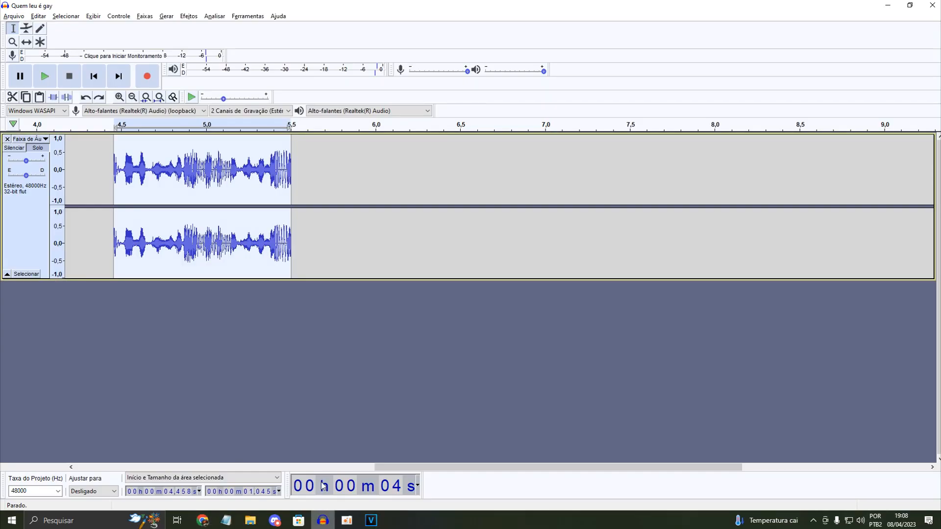
left_click_drag(383, 466, 57, 439)
double_click(207, 178)
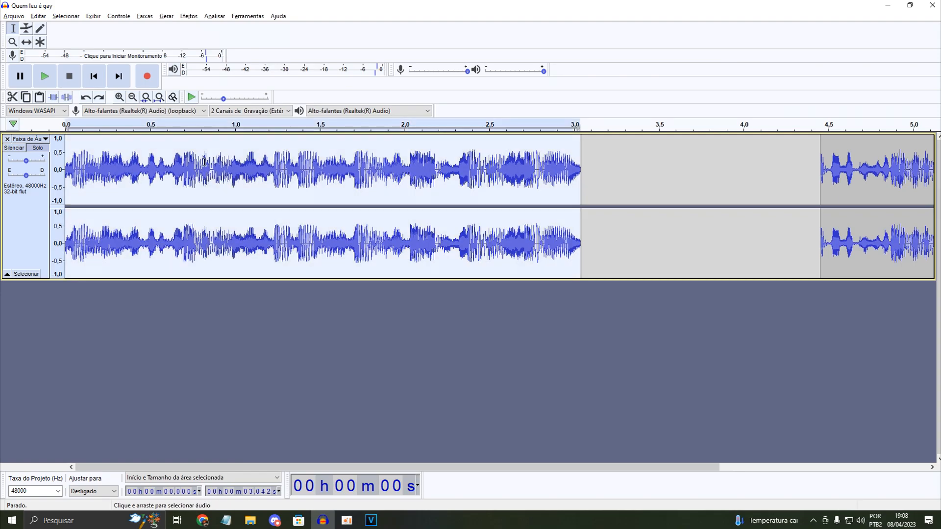
key("space")
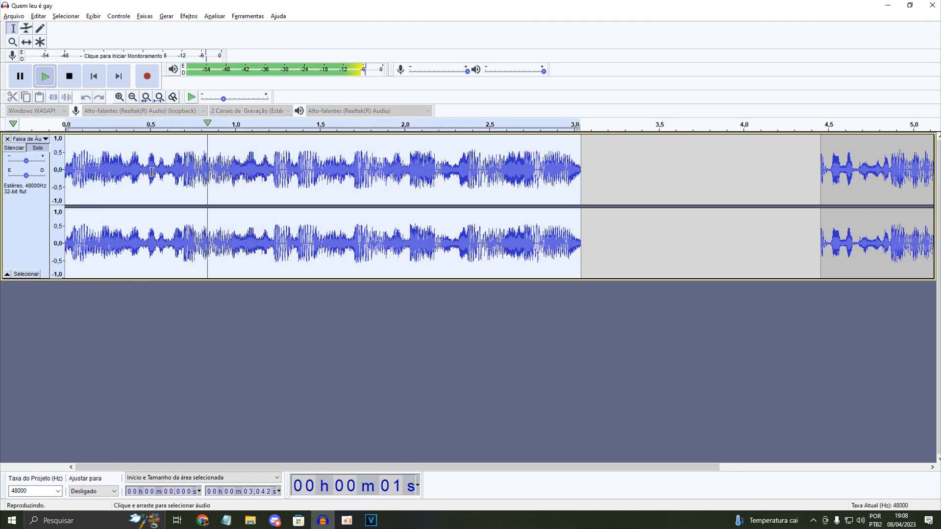
key("space")
key("space")
left_click(102, 166)
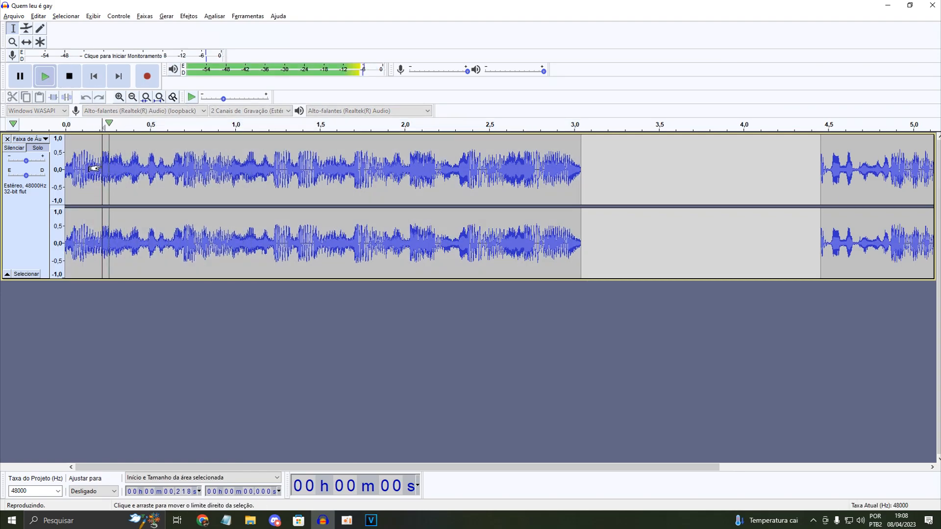
key("space")
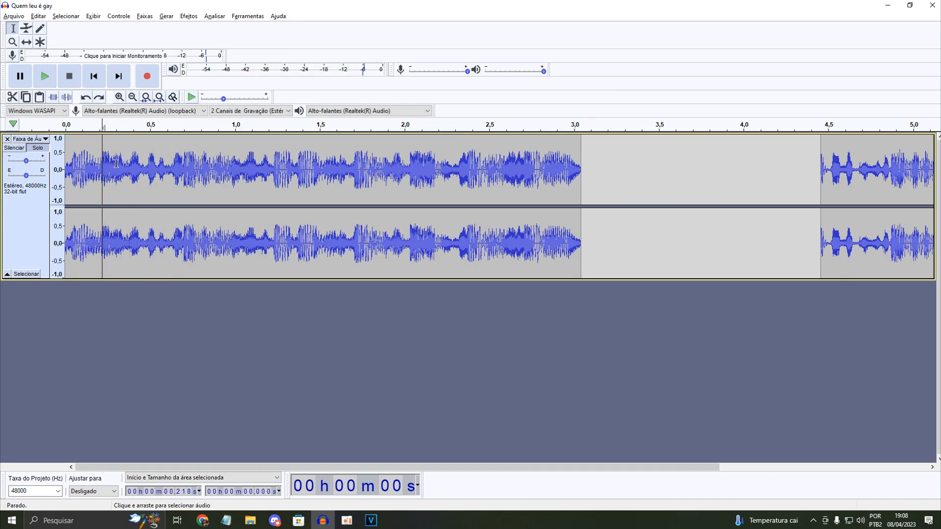
double_click(123, 162)
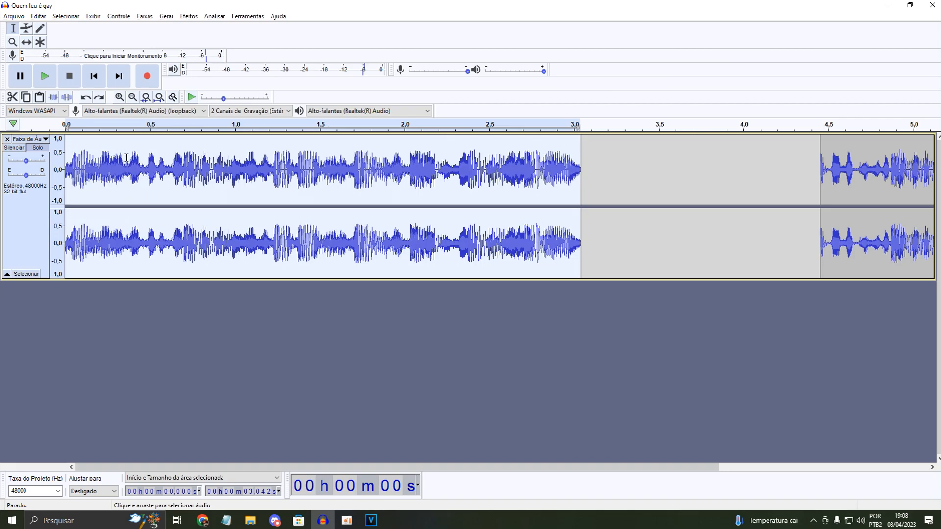
left_click(347, 521)
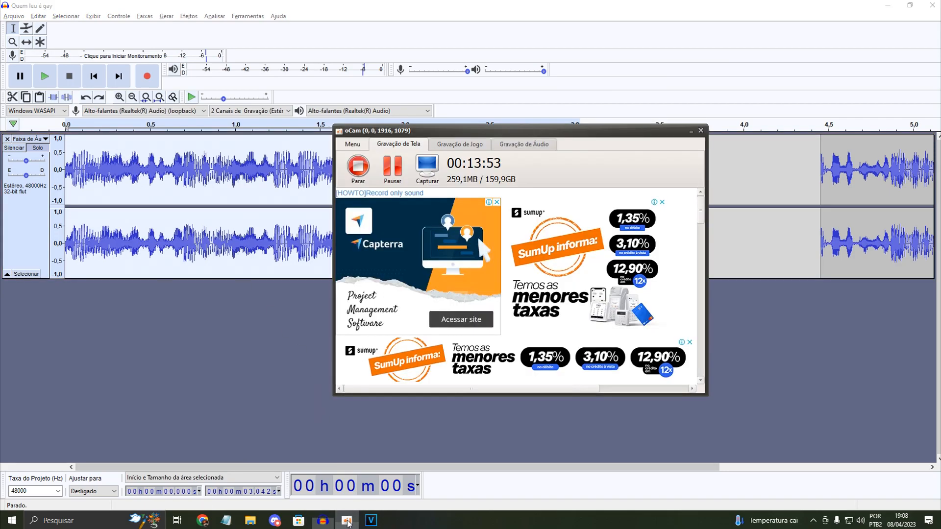
left_click(348, 523)
key("space")
key("space")
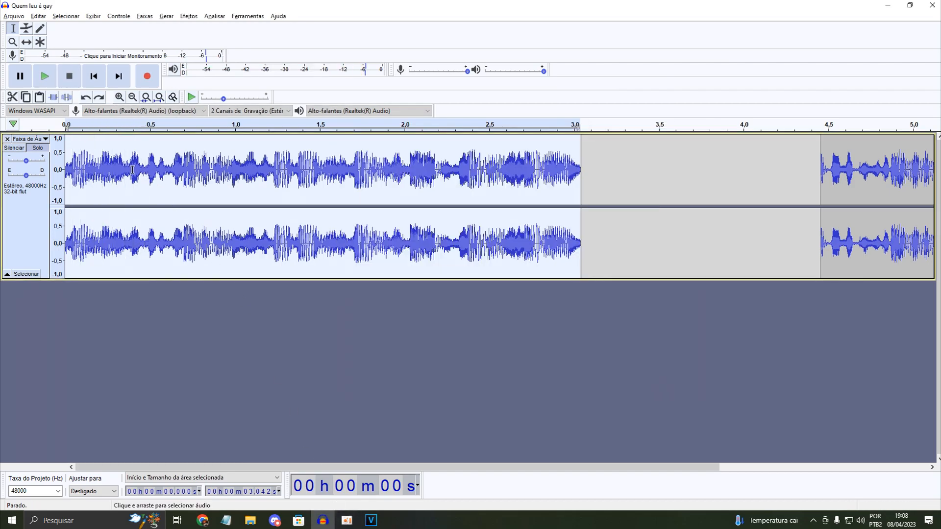
Step: Locate a new starting point by short playbacks and delete the opening 0.316 seconds of the first excerpt
left_click(118, 168)
key("space")
key("space")
left_click(113, 167)
key("space")
key("space")
left_click(117, 166)
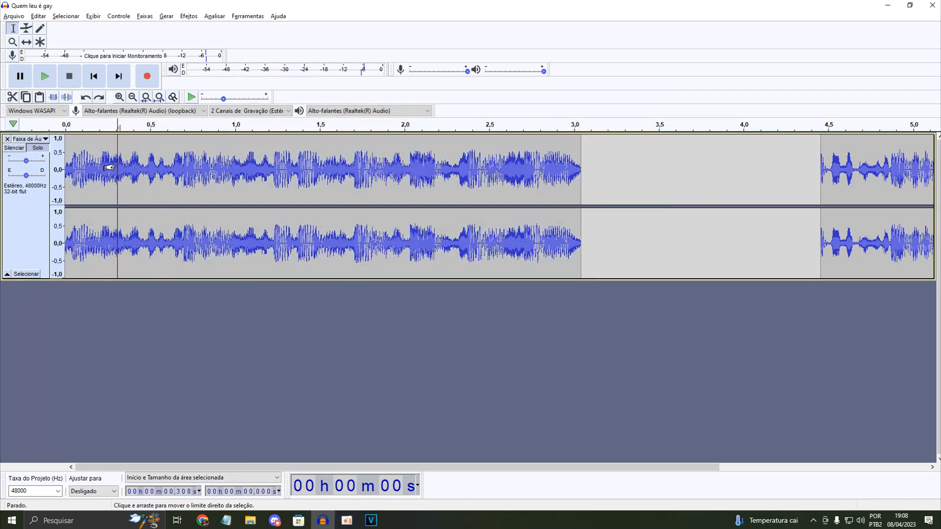
key("space")
key("space")
key("space")
key("space")
left_click_drag(117, 166, 2, 171)
key("space")
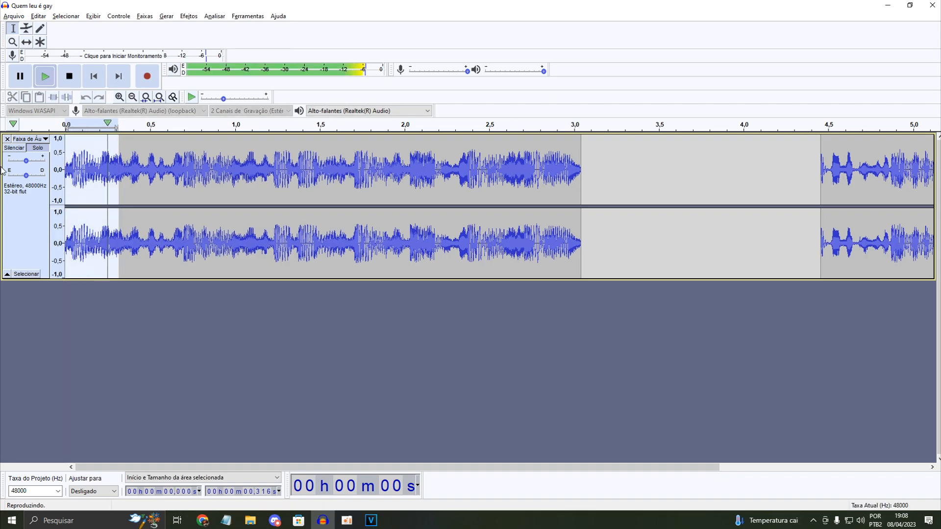
key("Delete")
Step: Find the ending point by playback and remove the first excerpt's audio after 1.654 seconds
key("space")
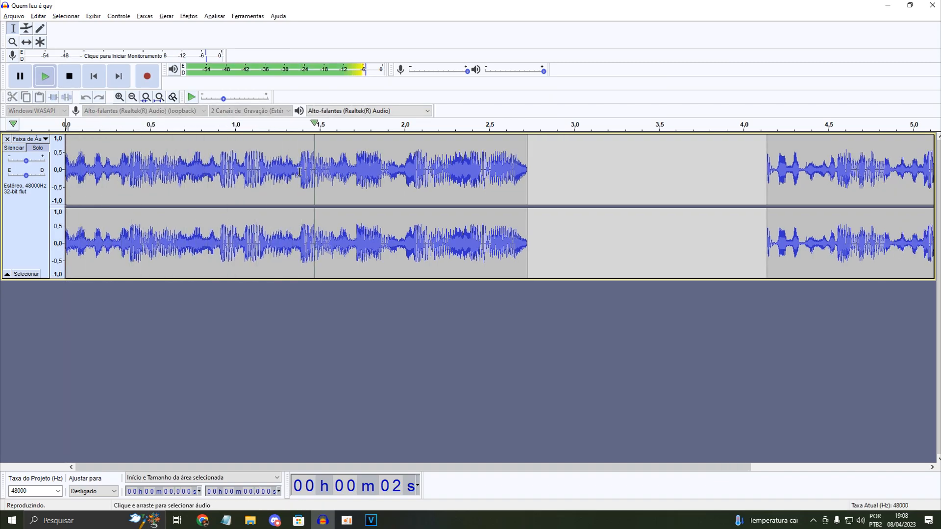
key("space")
left_click(346, 166)
key("space")
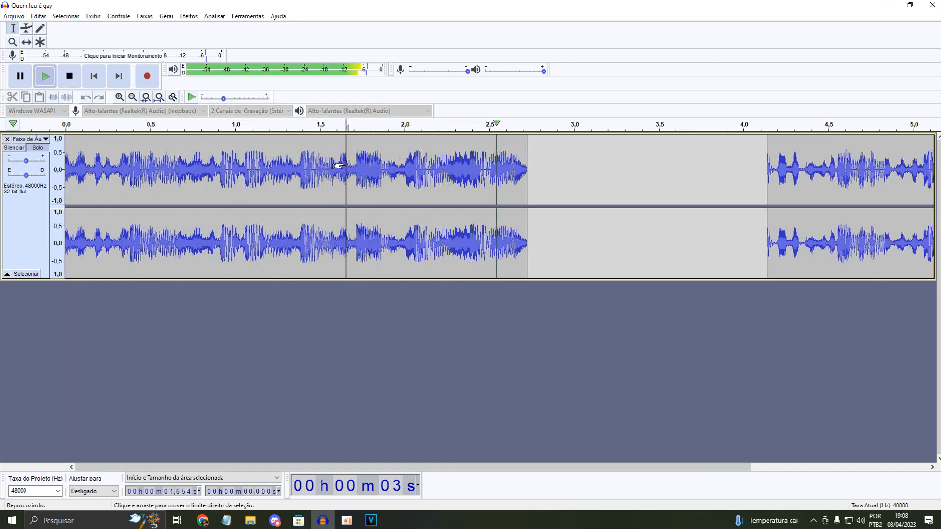
key("space")
left_click_drag(338, 165, 61, 171)
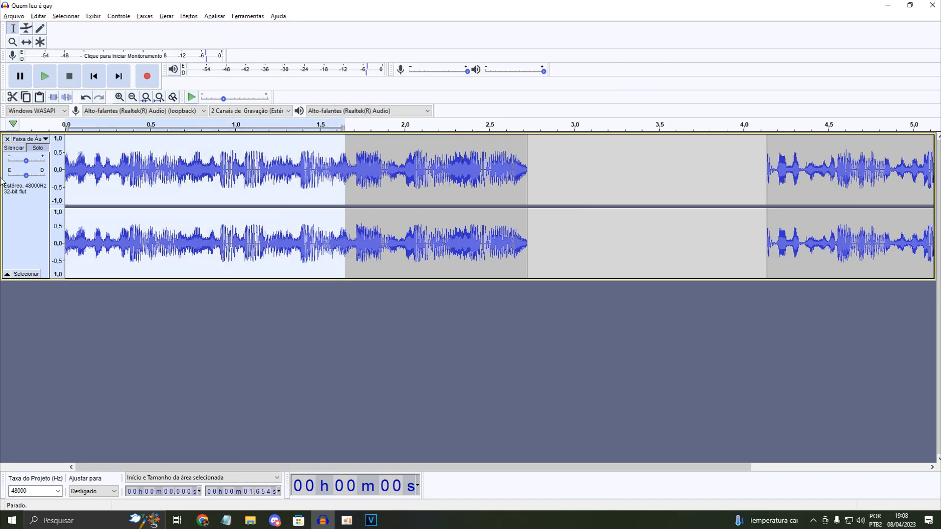
double_click(263, 176)
key("ctrl+v")
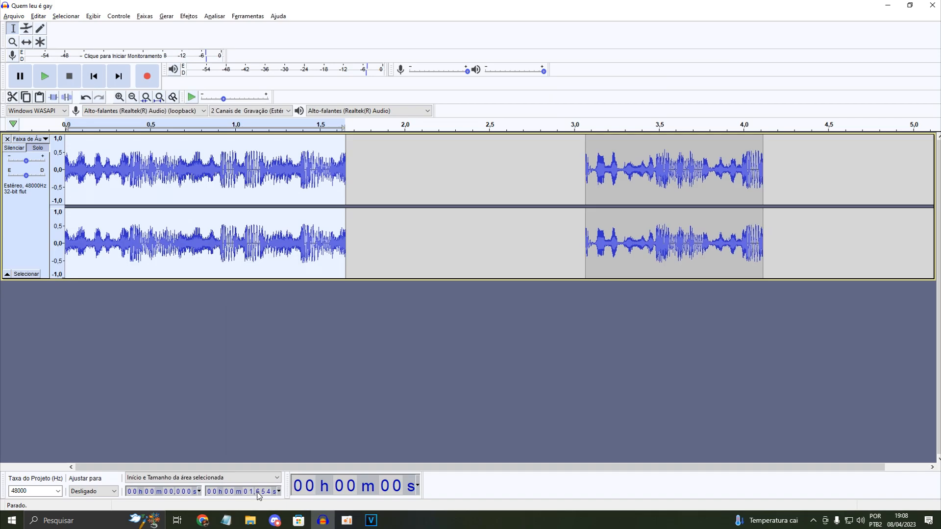
Step: Narrow a selection from the start of the first excerpt to a length of 1.013 seconds, checking it by playback
key("space")
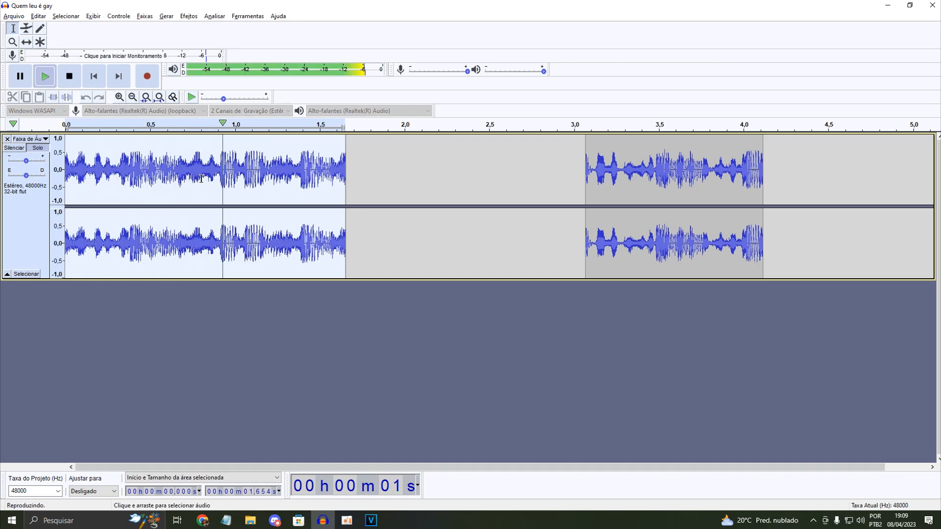
key("space")
left_click_drag(262, 165, 65, 169)
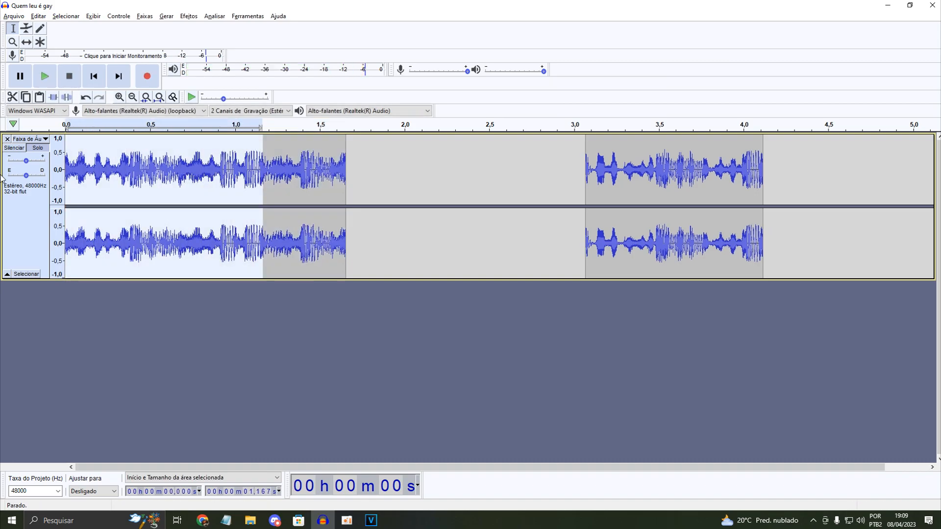
key("space")
key("space")
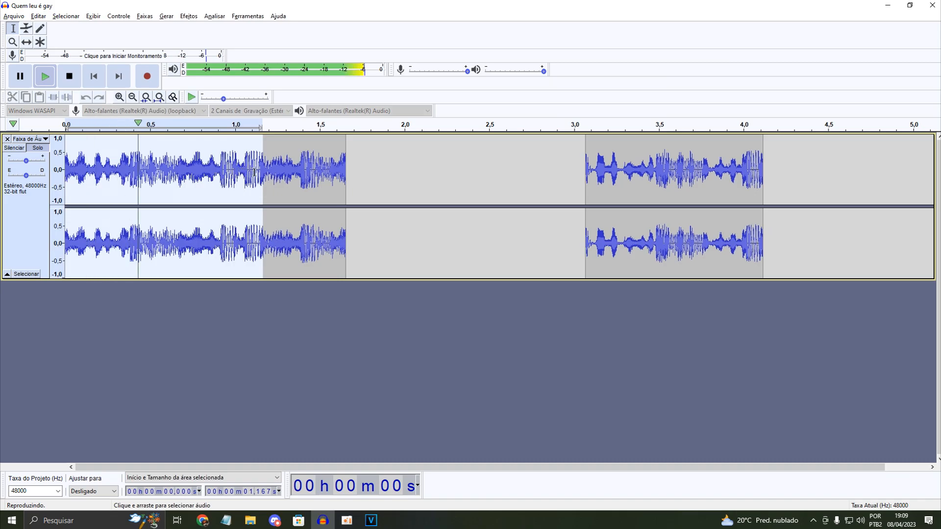
key("space")
left_click_drag(255, 175, 245, 177)
key("space")
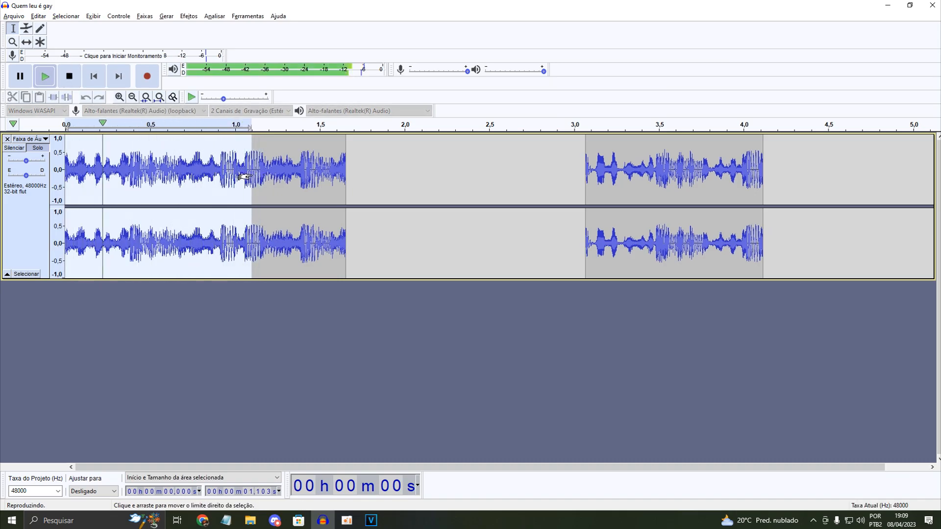
left_click_drag(245, 177, 231, 180)
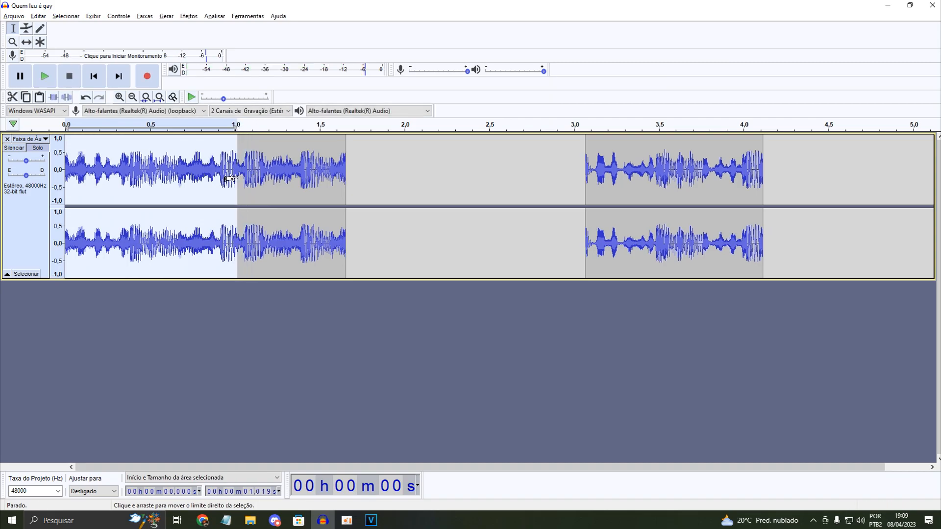
key("space")
key("space")
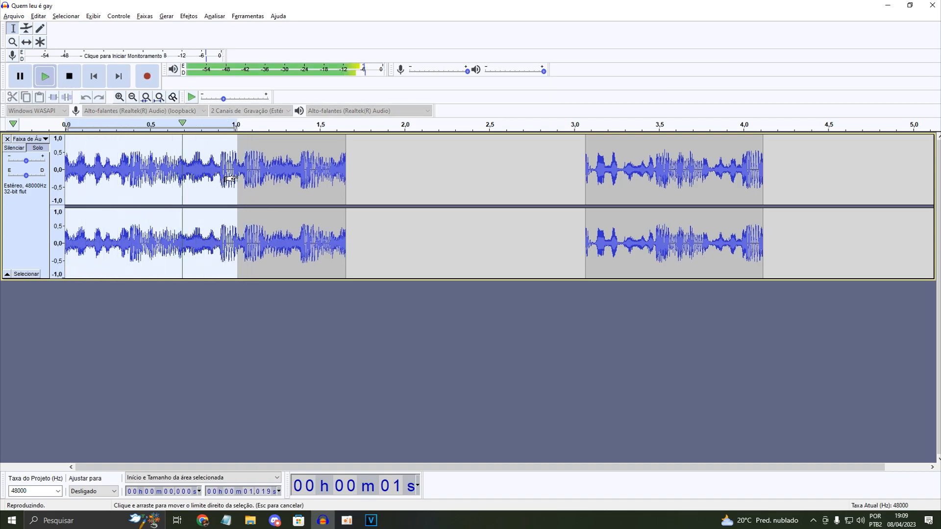
left_click_drag(229, 179, 227, 178)
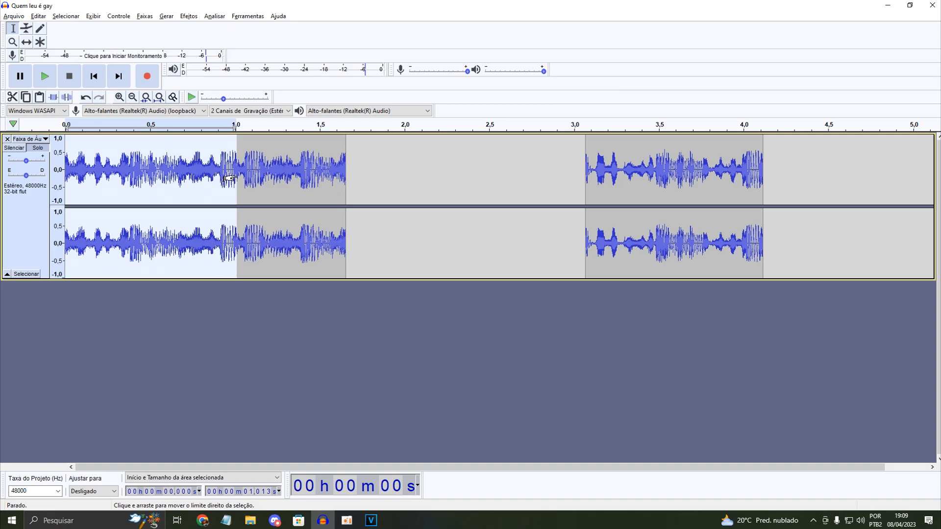
Step: Copy the 1.013-second selection and paste it as a separate clip at 2.220 seconds
key("ctrl+c")
left_click(441, 172)
key("ctrl+v")
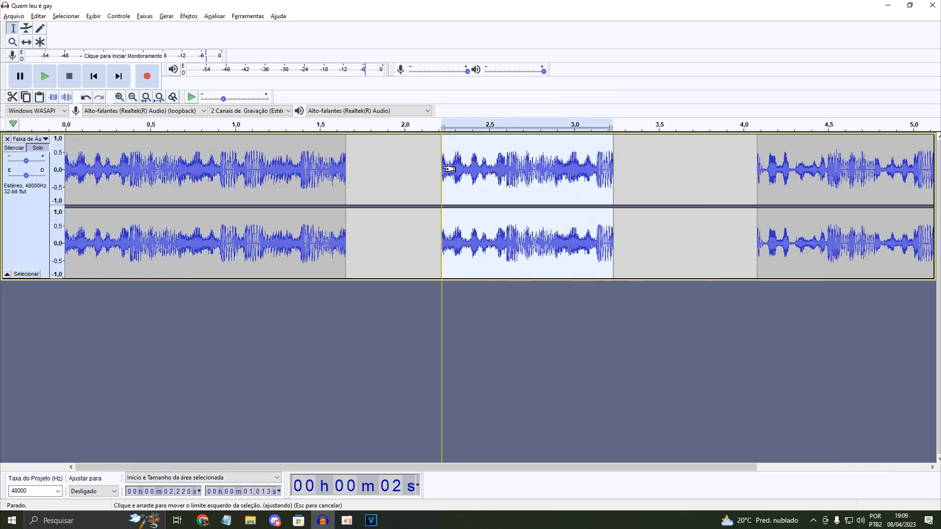
double_click(239, 178)
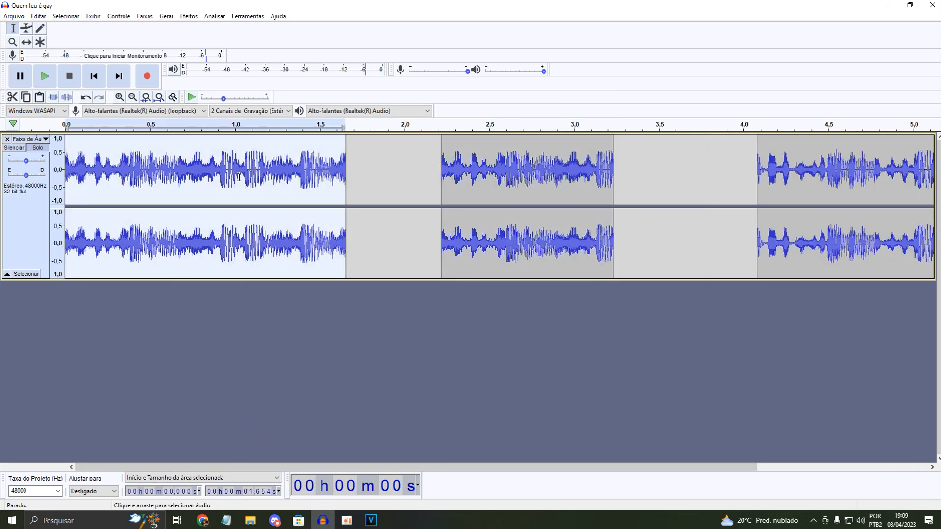
double_click(480, 167)
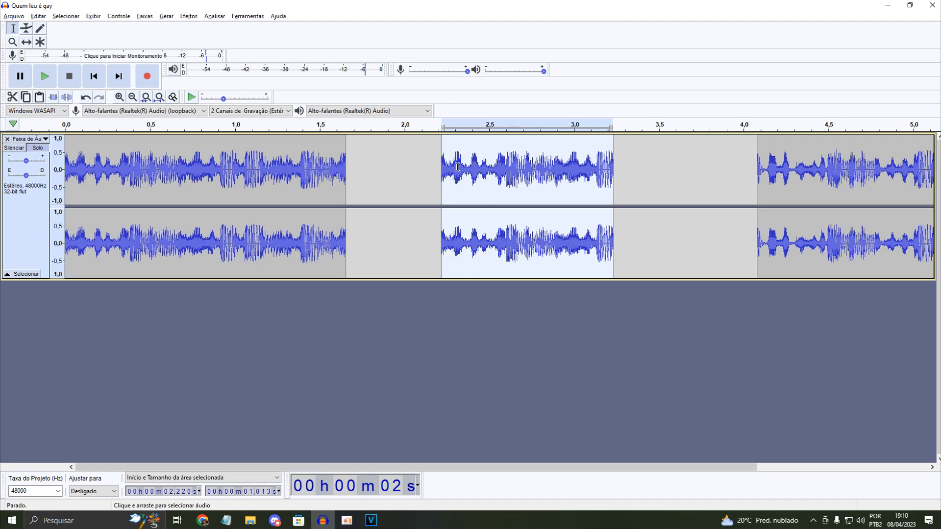
Step: Play the 1.654-second excerpt and compare it with the 1.013-second copy
double_click(300, 167)
key("space")
key("ctrl+1")
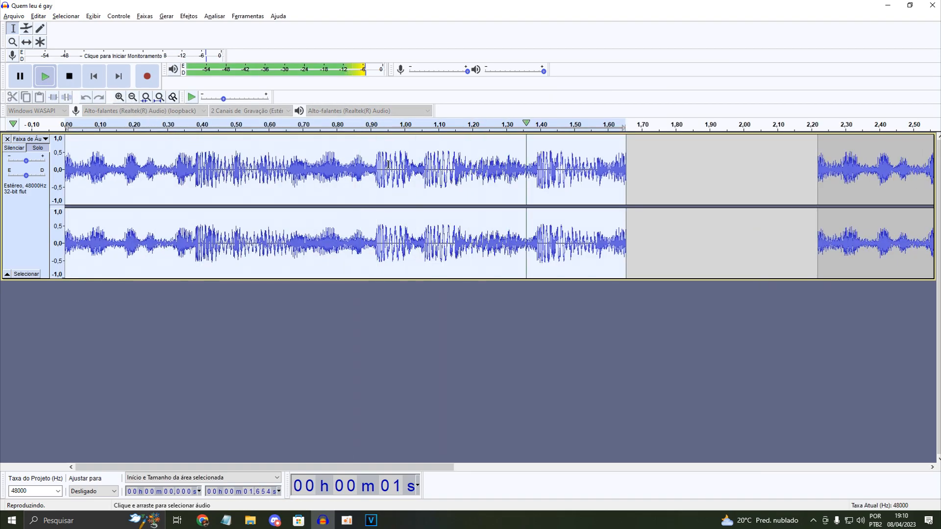
key("space")
left_click(133, 97)
key("space")
key("space")
key("space")
double_click(470, 170)
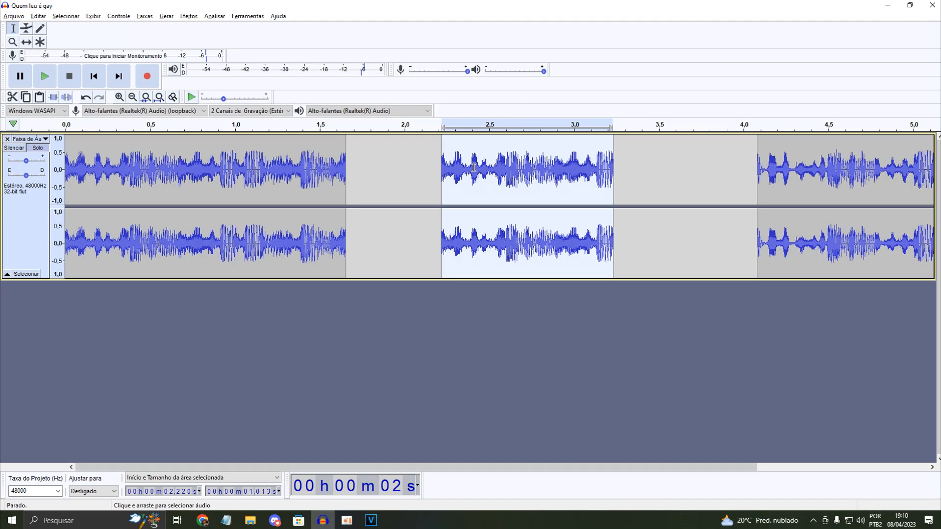
key("space")
double_click(142, 168)
key("space")
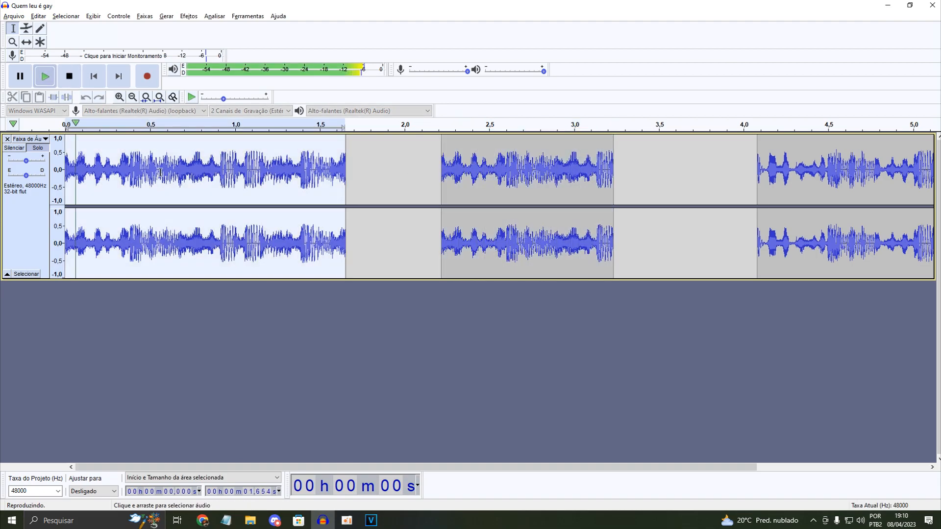
key("space")
Step: Locate another starting point at 0.418 seconds in the first excerpt by short playbacks
left_click(121, 166)
key("space")
key("space")
key("space")
key("space")
left_click(129, 160)
key("space")
key("space")
left_click(137, 160)
key("space")
key("space")
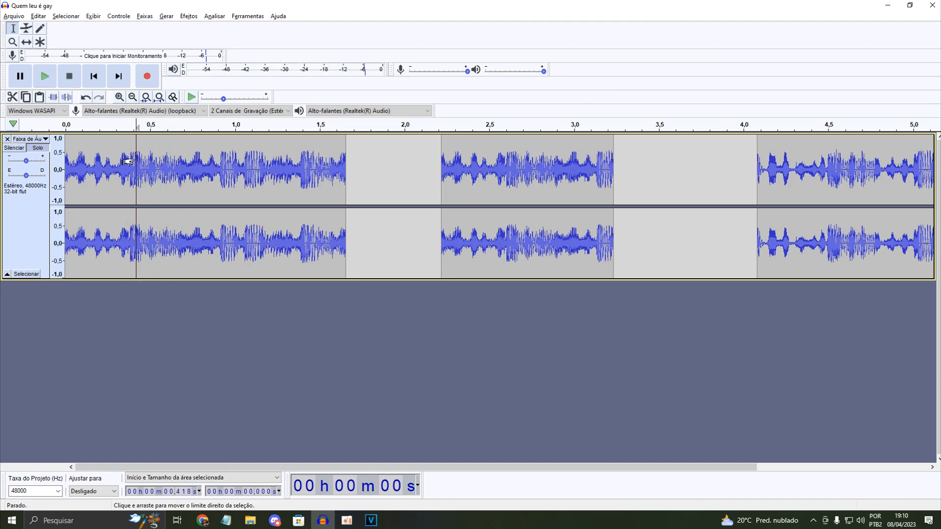
key("space")
Step: Select 1.054 seconds of the first excerpt from 0.418 seconds and paste a copy into the gap after it
left_click_drag(135, 162, 303, 174)
key("space")
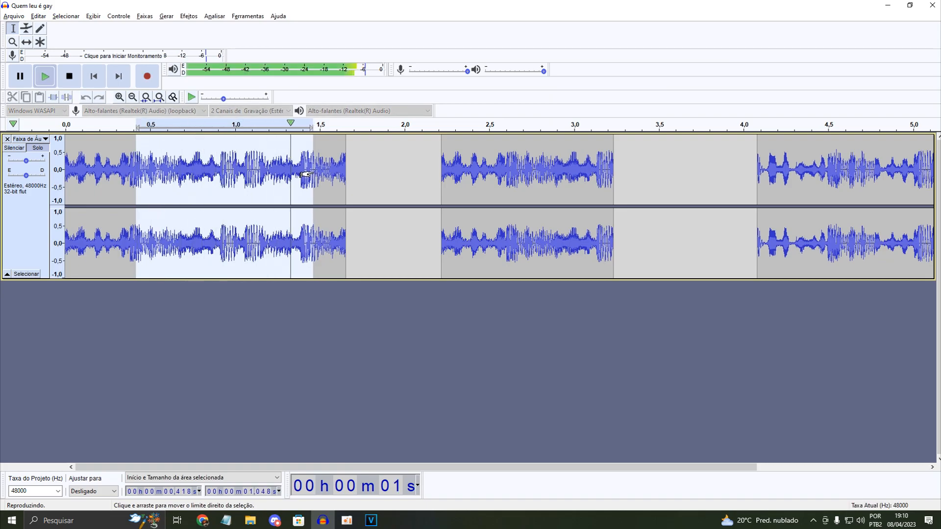
mouse_move(305, 174)
left_mouse_down()
mouse_move(314, 176)
mouse_move(306, 178)
left_mouse_up()
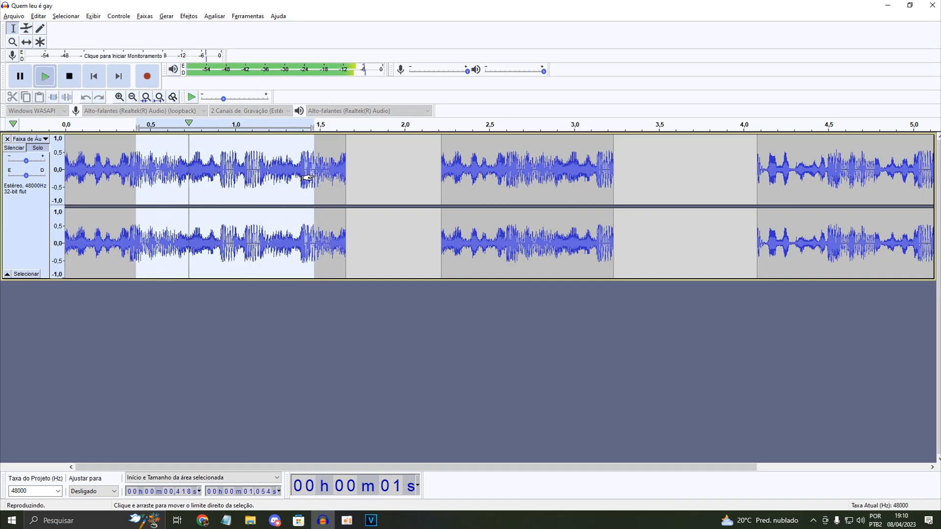
key("ctrl+c")
left_click(398, 166)
key("ctrl+v")
Step: Play the whole first excerpt and audition it from about 0.5 seconds to find a further starting point
left_click(266, 167)
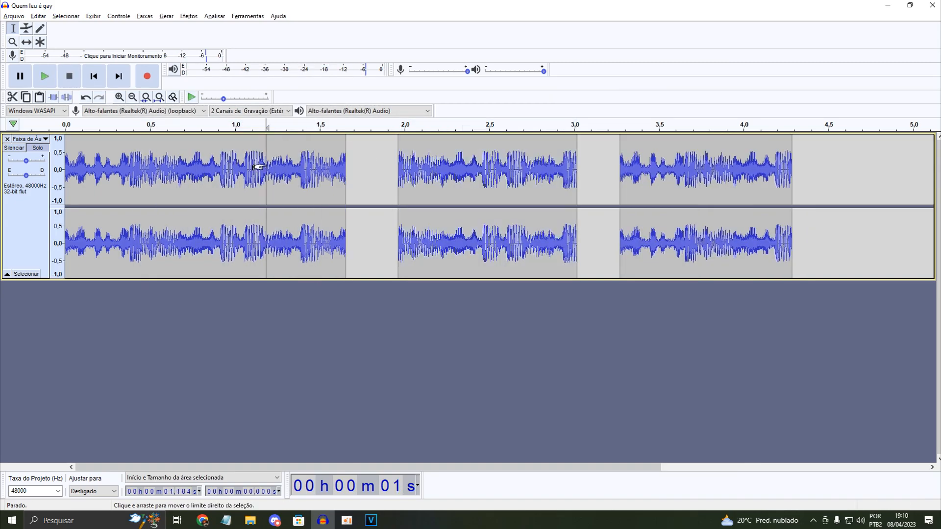
double_click(266, 167)
key("space")
key("space")
left_click(149, 168)
key("space")
key("space")
key("space")
key("space")
Step: Select the first excerpt from 0.578 seconds to its end, 1.077 seconds long, and check it by playback
left_click_drag(150, 164, 346, 175)
key("space")
key("space")
key("space")
key("space")
left_click_drag(150, 161, 170, 164)
key("space")
key("space")
key("space")
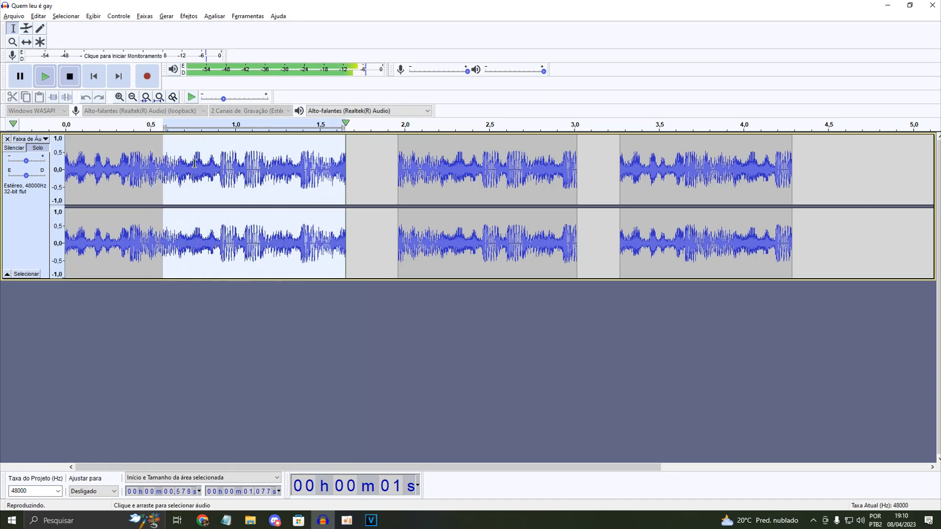
Step: Replace the whole first excerpt with a copy of its selected 1.077-second portion
key("ctrl+c")
double_click(219, 165)
key("ctrl+v")
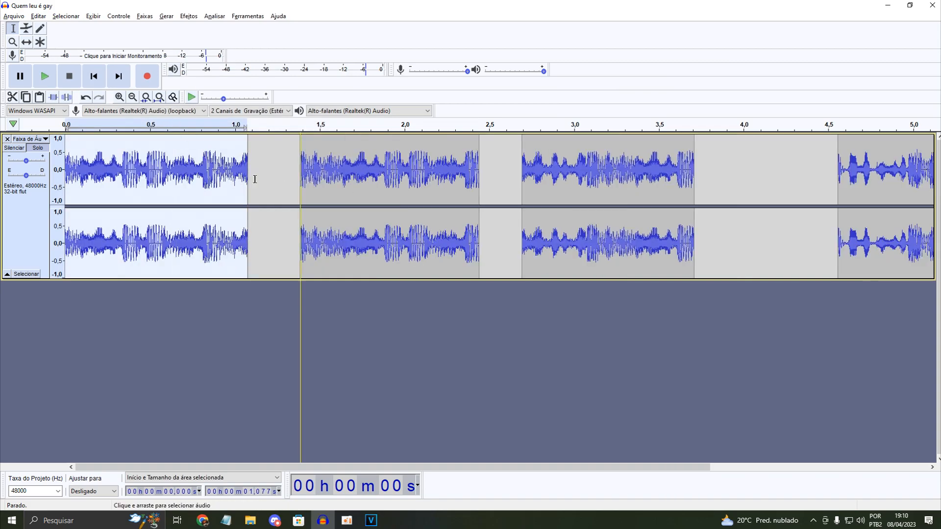
Step: Select each of the first three excerpts in turn to compare their durations
double_click(402, 177)
double_click(572, 169)
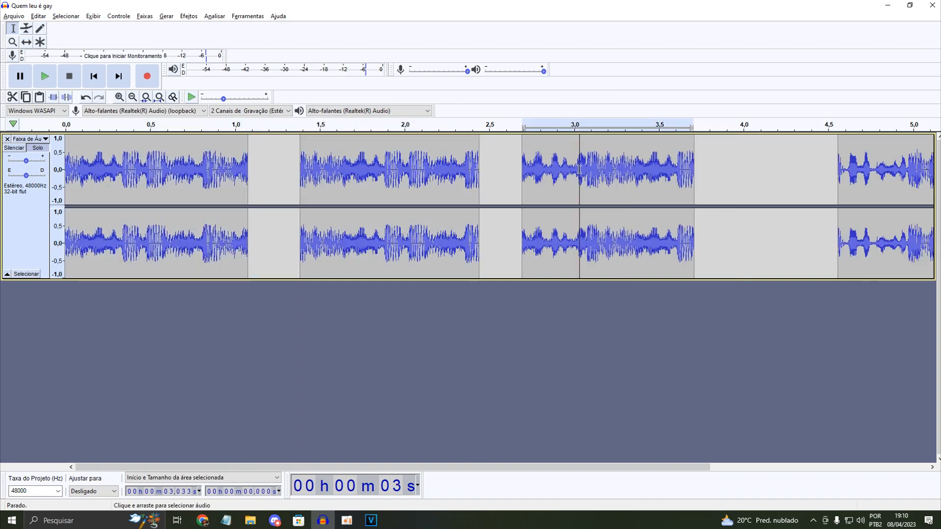
double_click(395, 171)
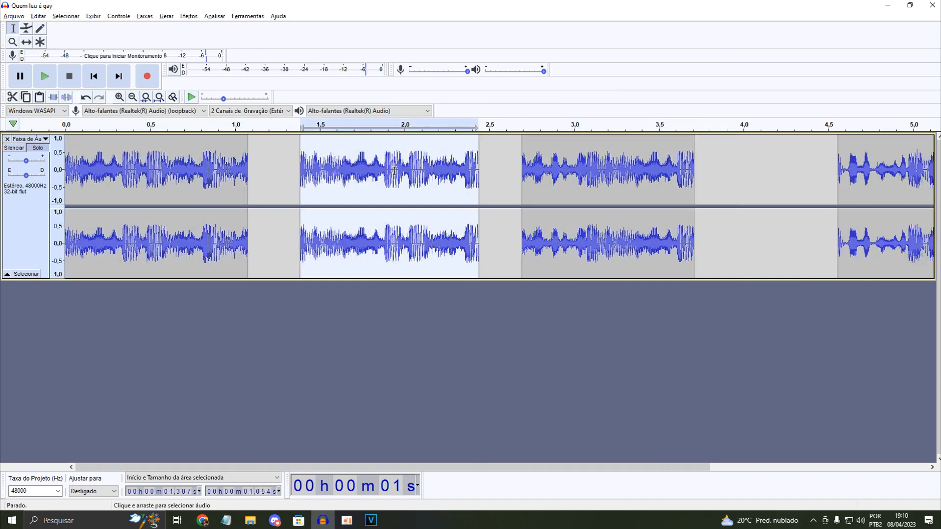
double_click(198, 175)
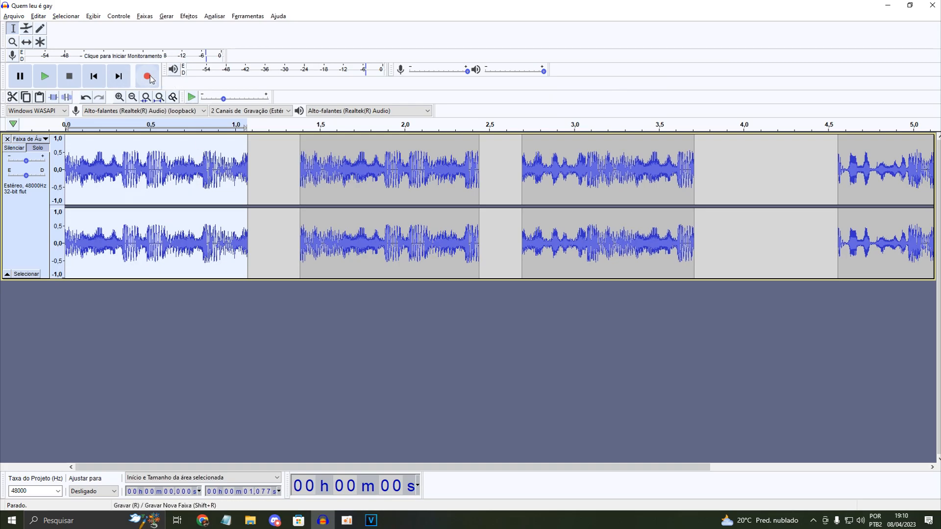
left_click(133, 97)
left_click(133, 96)
double_click(142, 147)
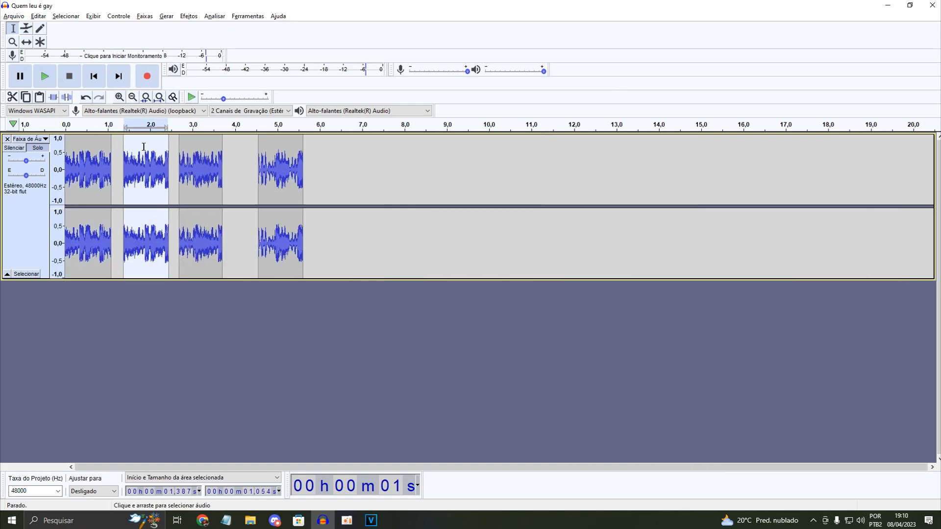
double_click(198, 154)
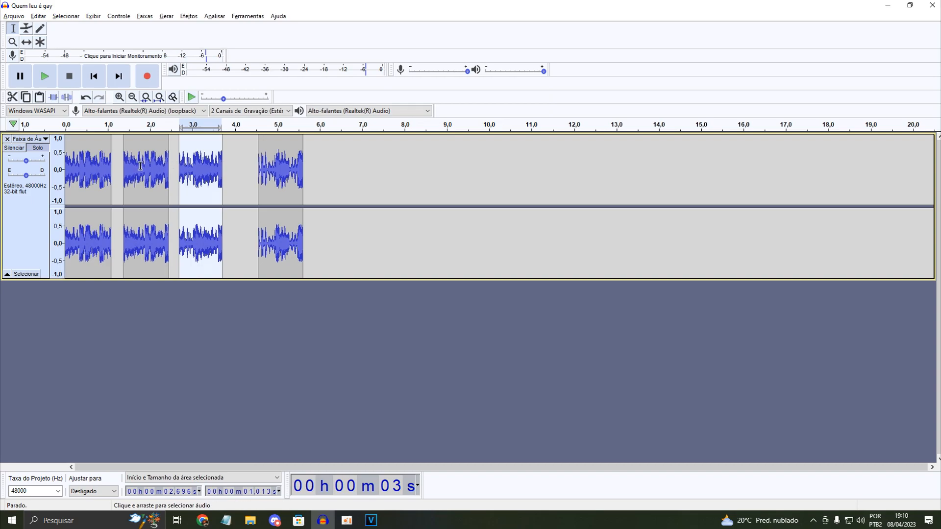
double_click(84, 165)
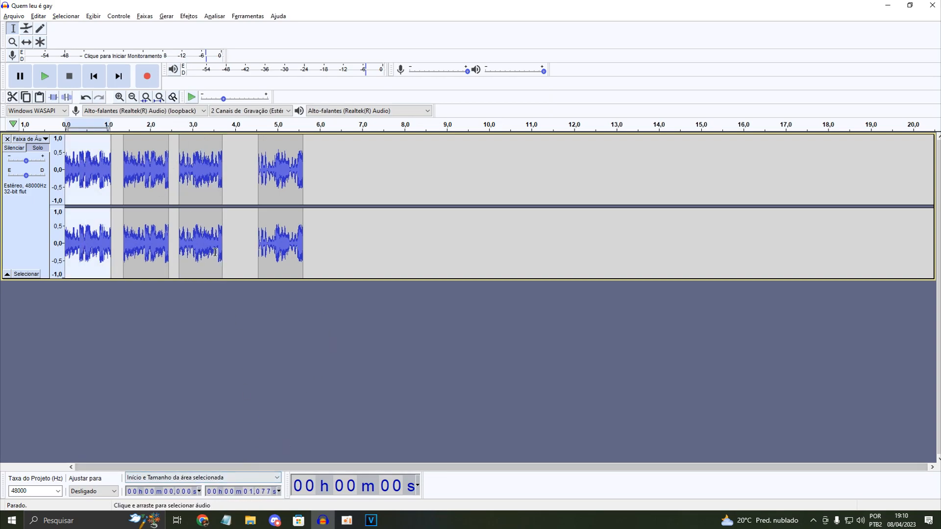
double_click(201, 191)
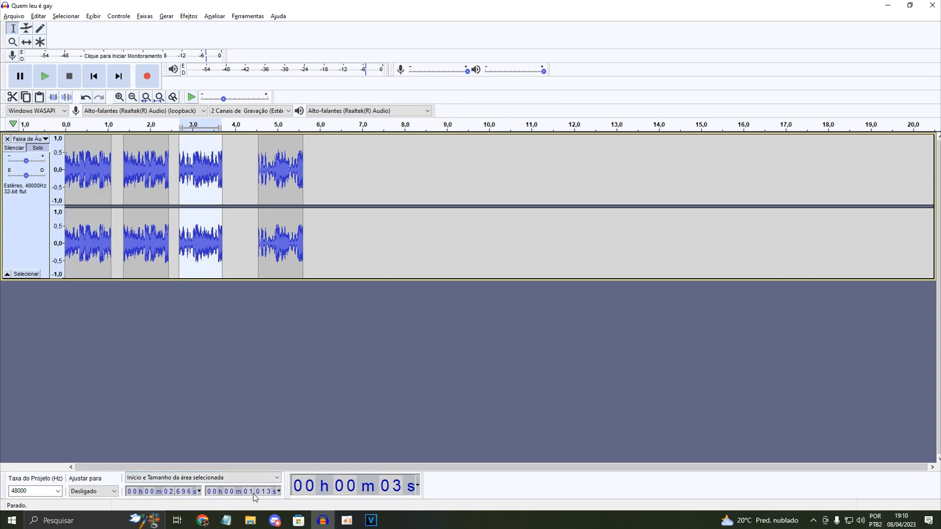
double_click(150, 190)
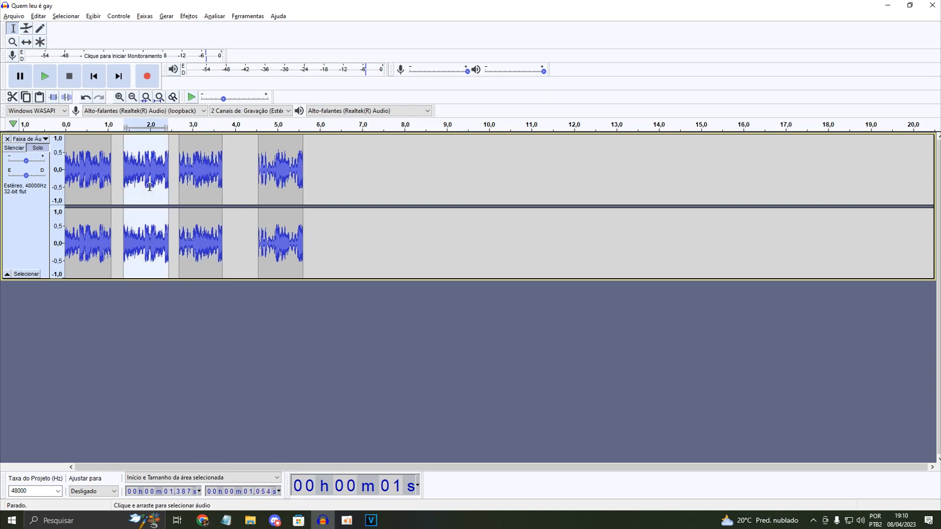
double_click(81, 167)
left_click(131, 168)
double_click(126, 167)
double_click(93, 177)
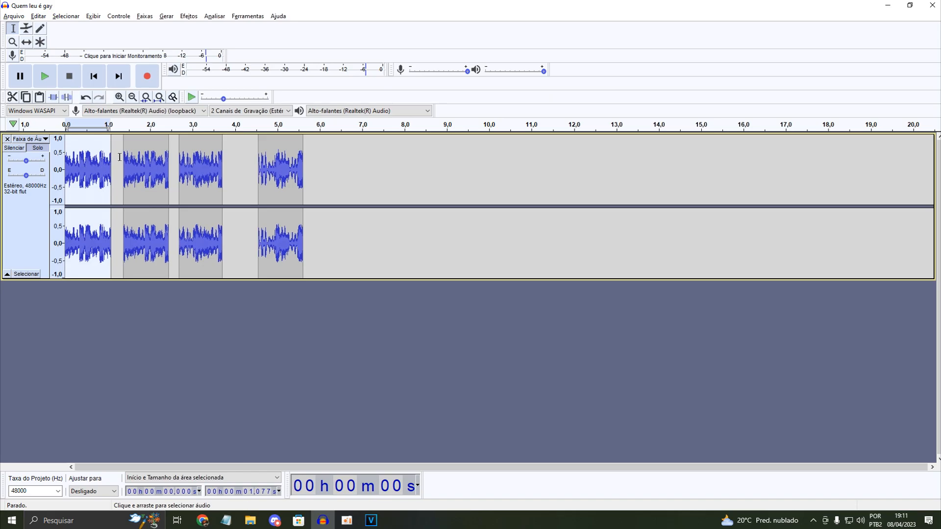
Step: Compare the third excerpt's duration with the first excerpt's by selecting them alternately
double_click(120, 98)
double_click(320, 158)
double_click(557, 166)
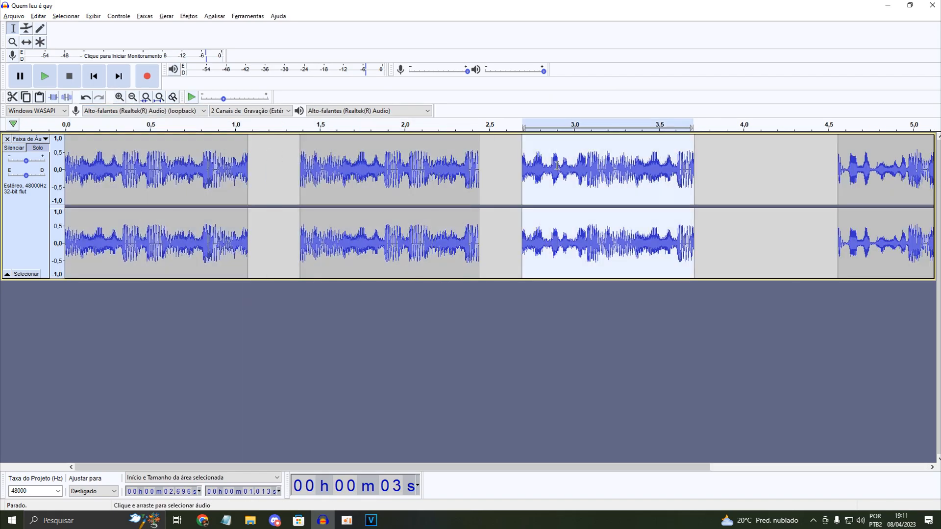
double_click(207, 171)
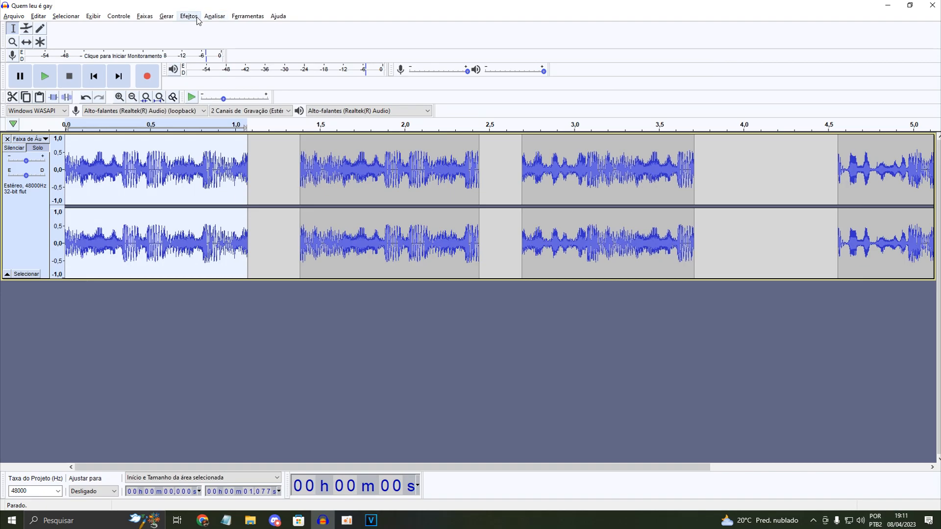
double_click(598, 156)
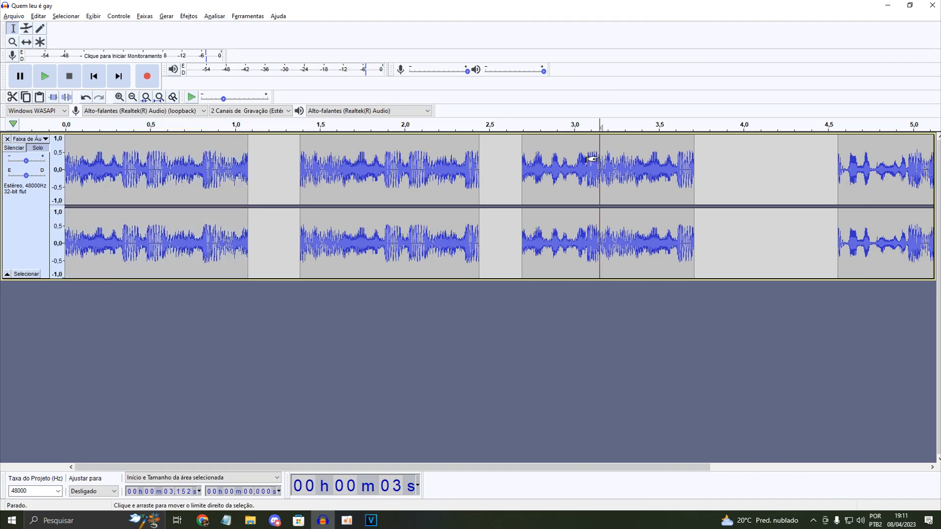
double_click(166, 180)
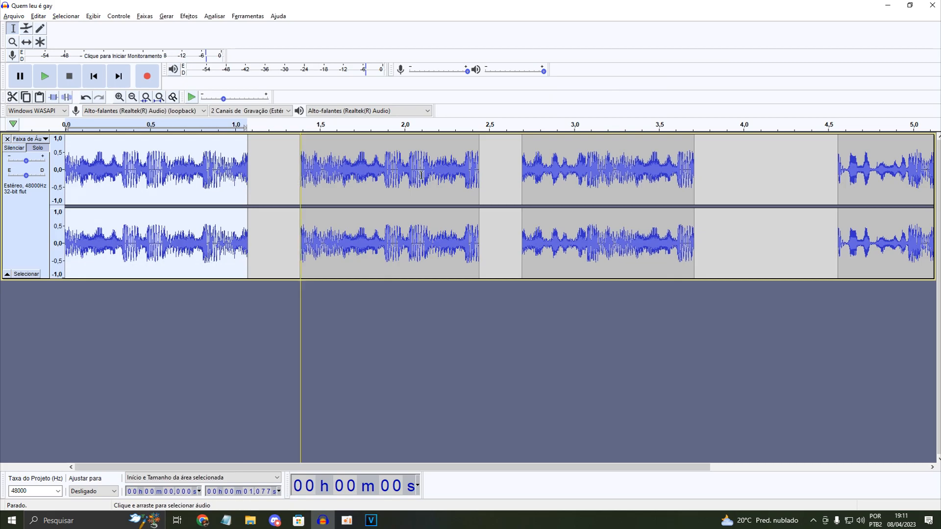
double_click(576, 160)
Step: Repeat the last Change Tempo effect on the first excerpt and play the slowed audio
double_click(194, 171)
left_click(189, 17)
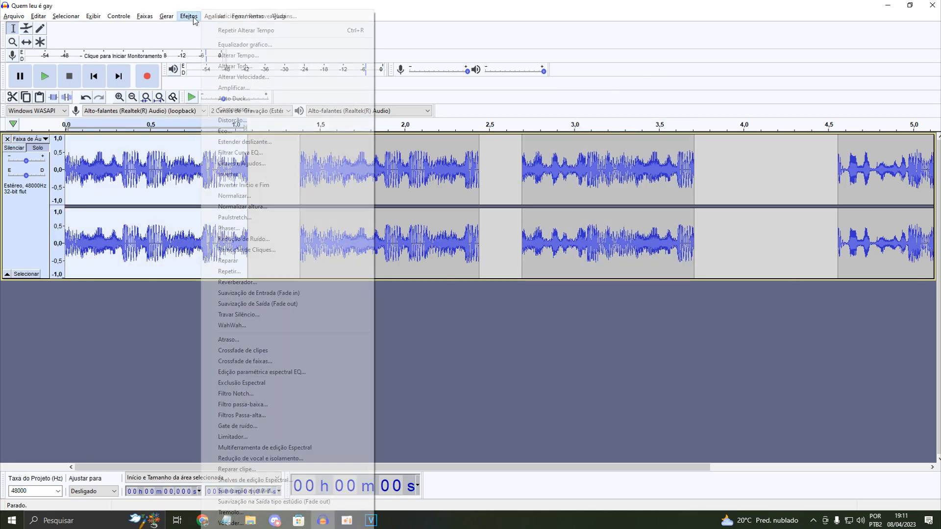
left_click(231, 29)
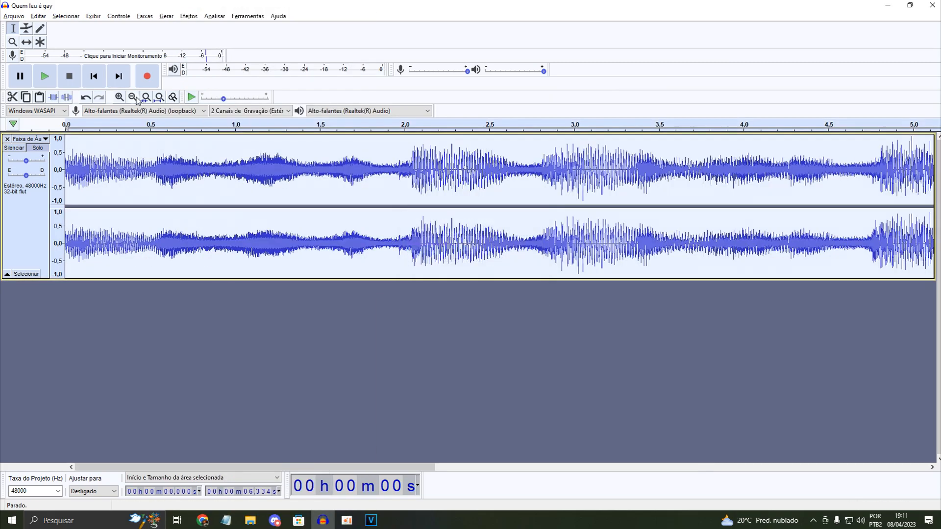
key("space")
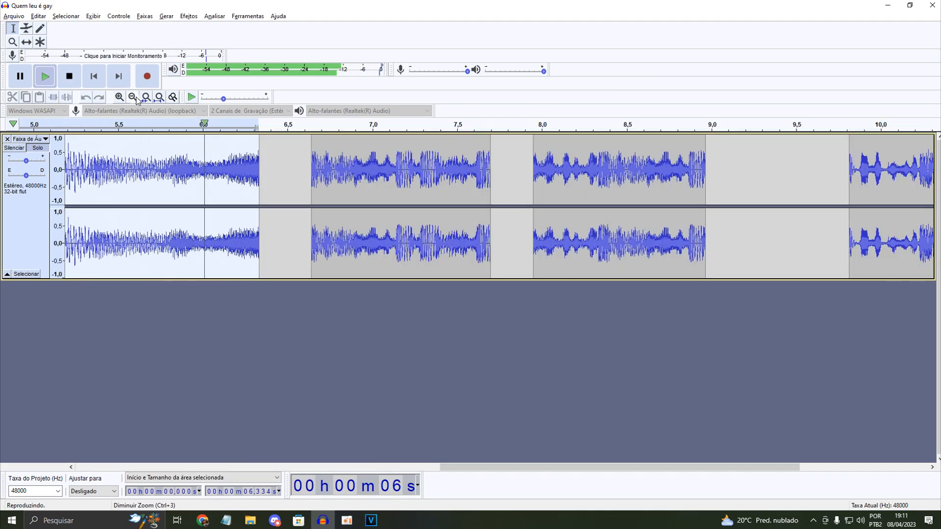
key("space")
Step: Audition the slowed first excerpt from 4.481 seconds
left_click(132, 97)
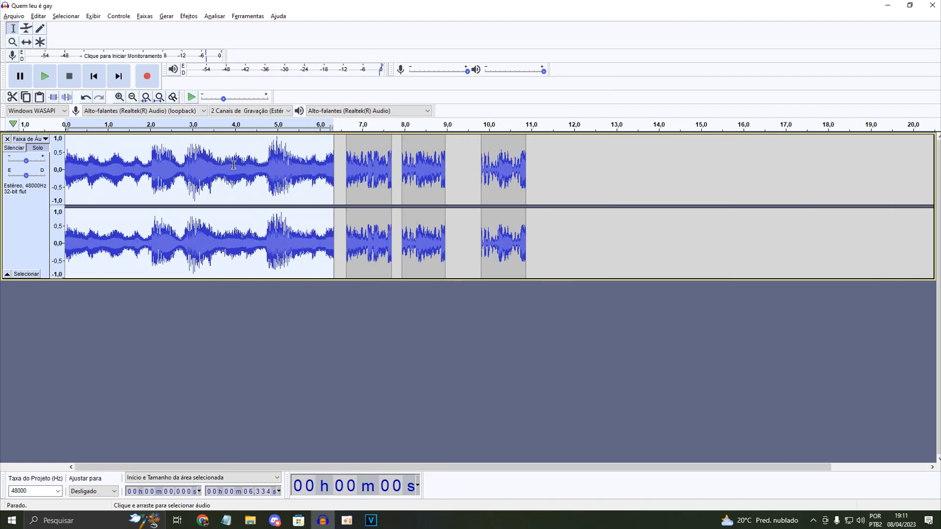
left_click(269, 166)
key("space")
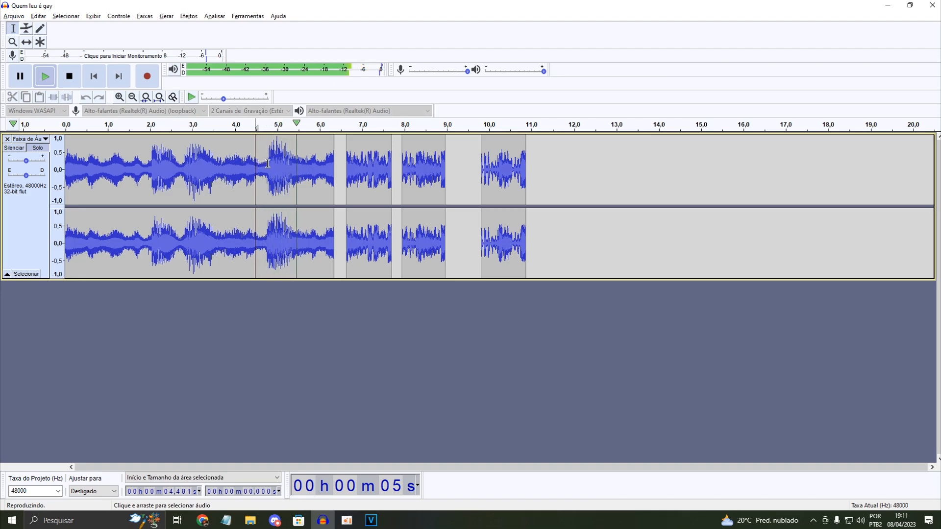
key("space")
key("space")
key("space")
Step: Select 0.778 seconds of the slowed first excerpt from 4.702 seconds and play the passage repeatedly
left_click(264, 168)
key("space")
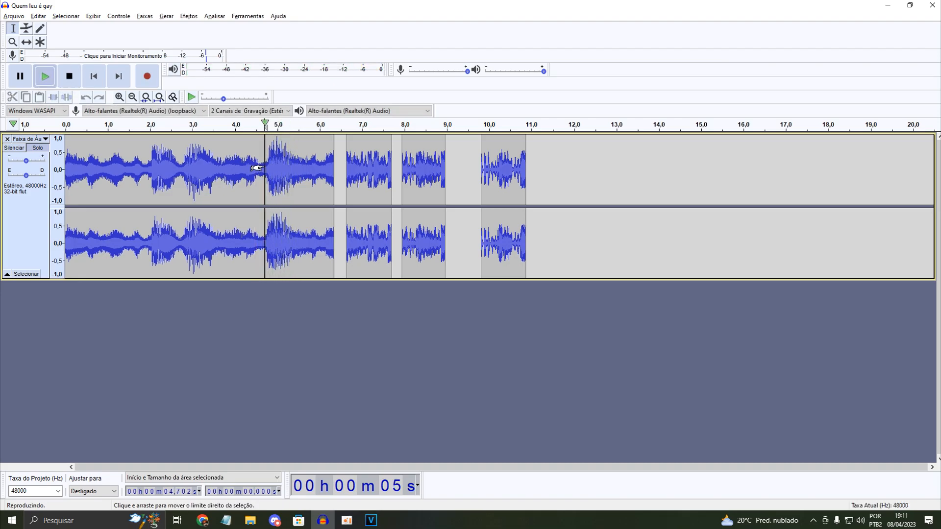
left_click_drag(264, 168, 297, 175)
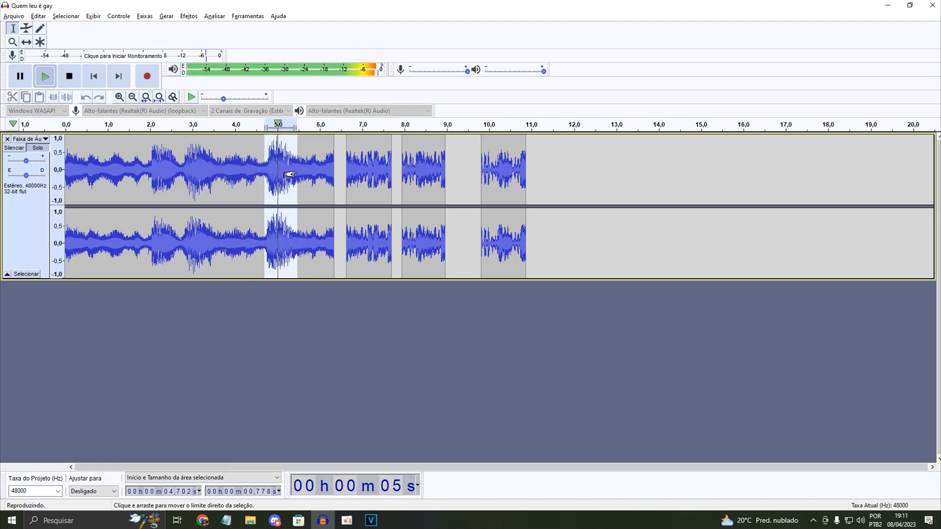
key("space")
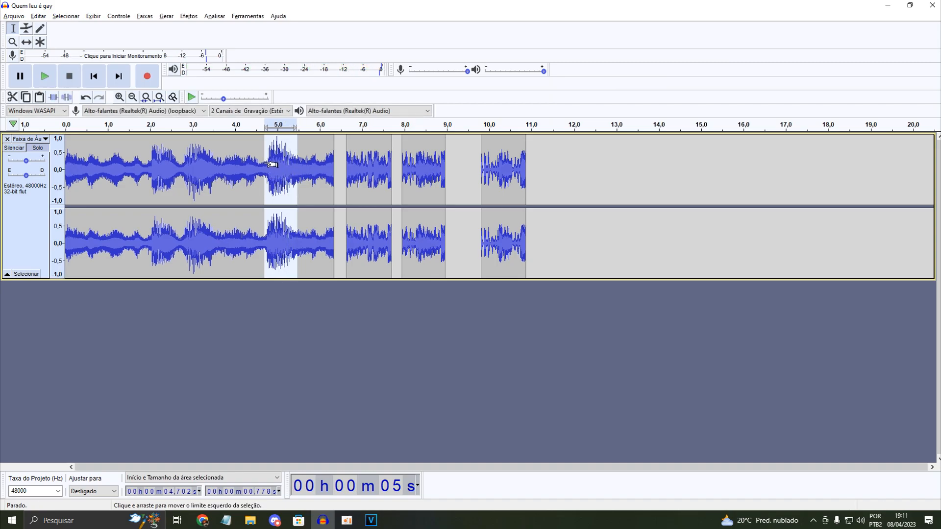
key("space")
key("space")
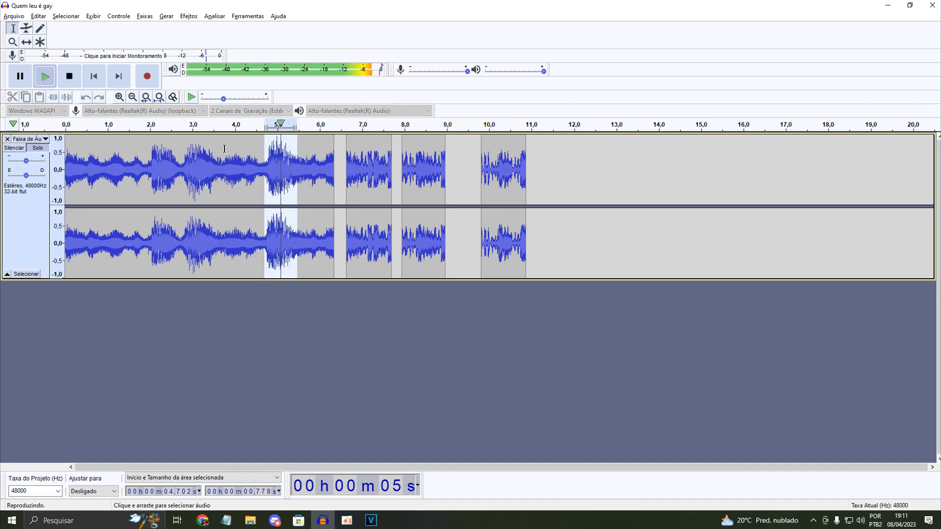
Step: Select the entire slowed first excerpt and play it from its beginning
double_click(229, 158)
key("space")
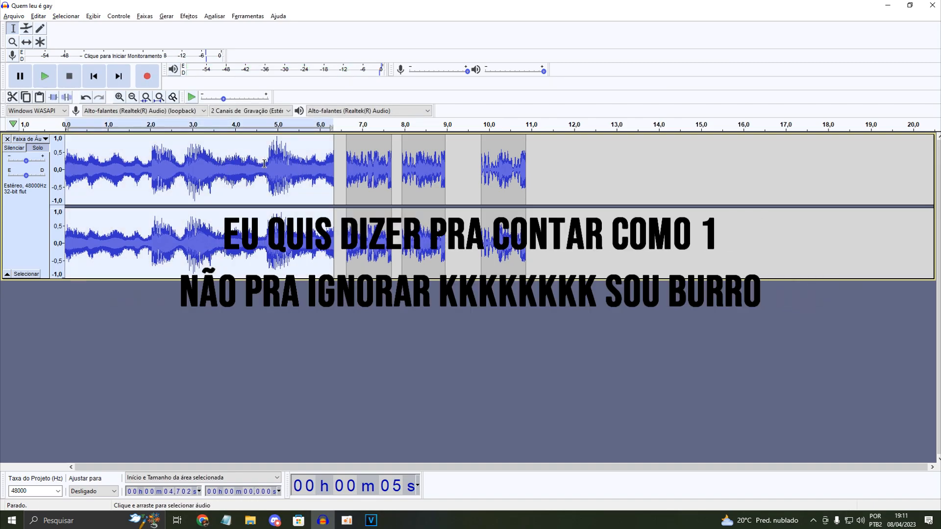
key("space")
key("space")
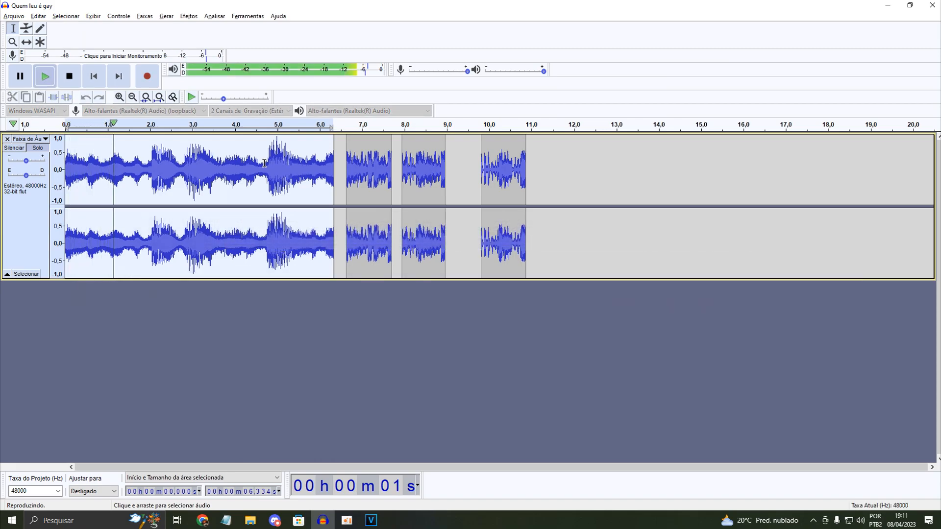
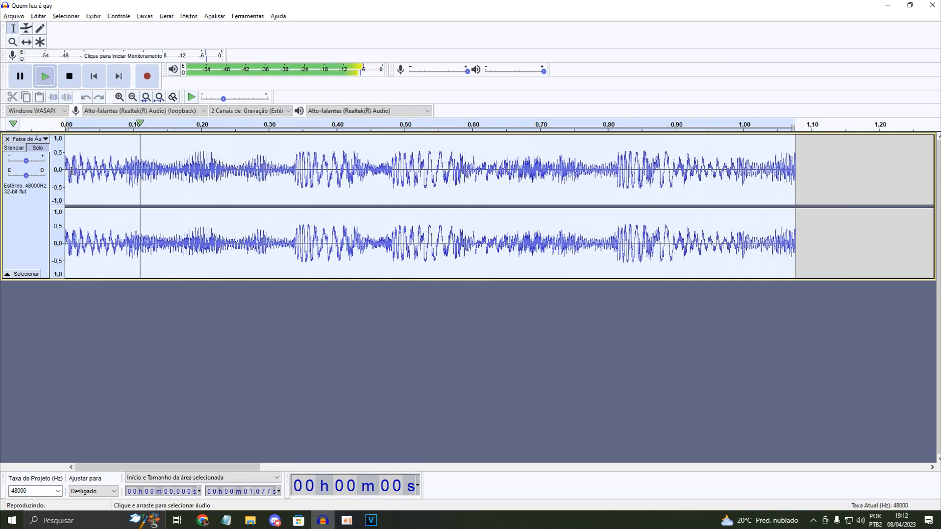
Step: Trim the start of the original-speed first excerpt to leave 1.066 seconds, and check it by playback
left_click(71, 173)
key("space")
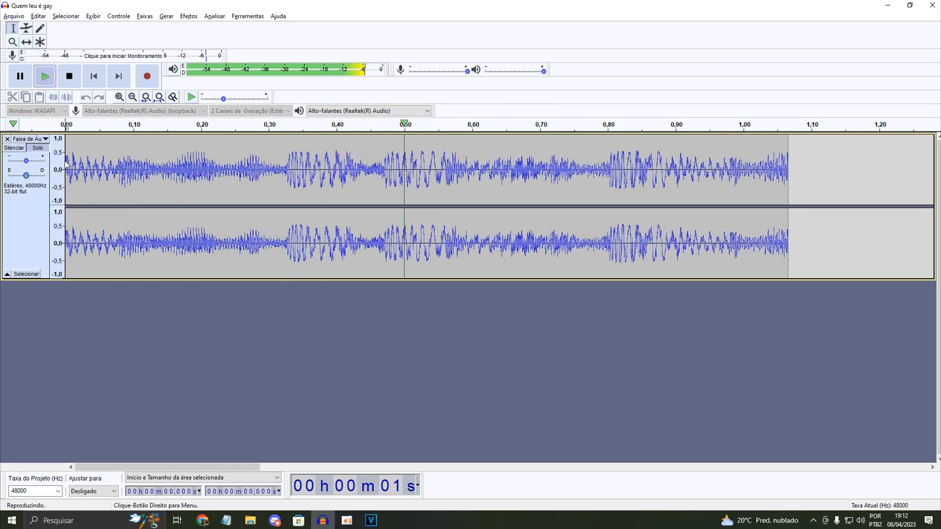
key("ctrl+a")
key("space")
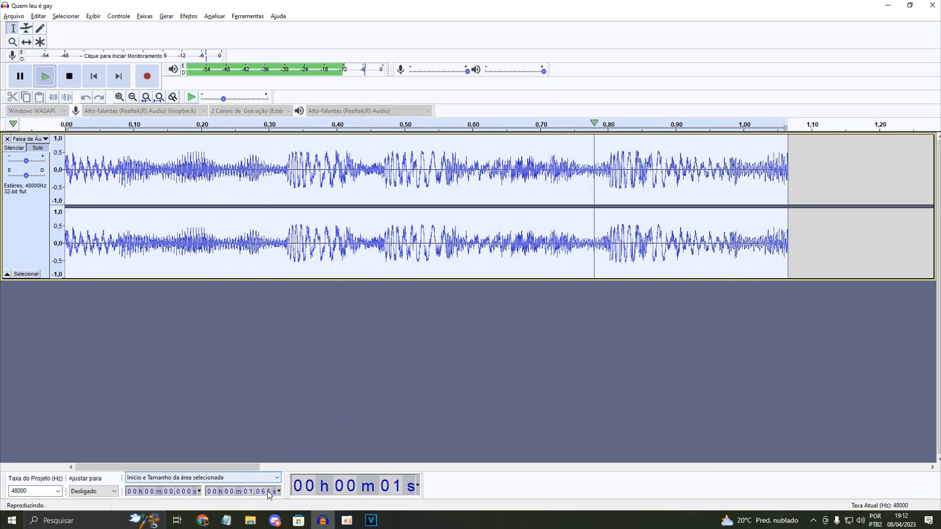
Step: Trim the end of the first excerpt to leave 1.055 seconds, and check it by playback
key("space")
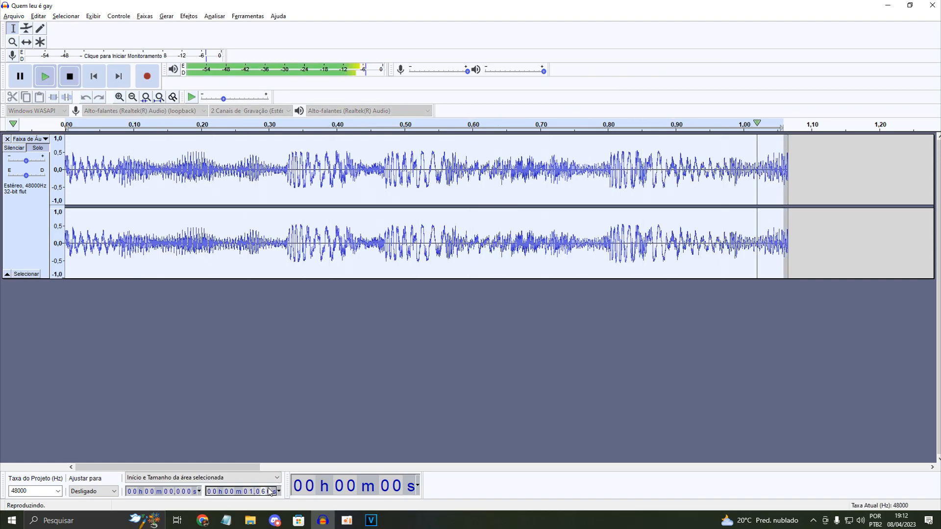
key("space")
key("space")
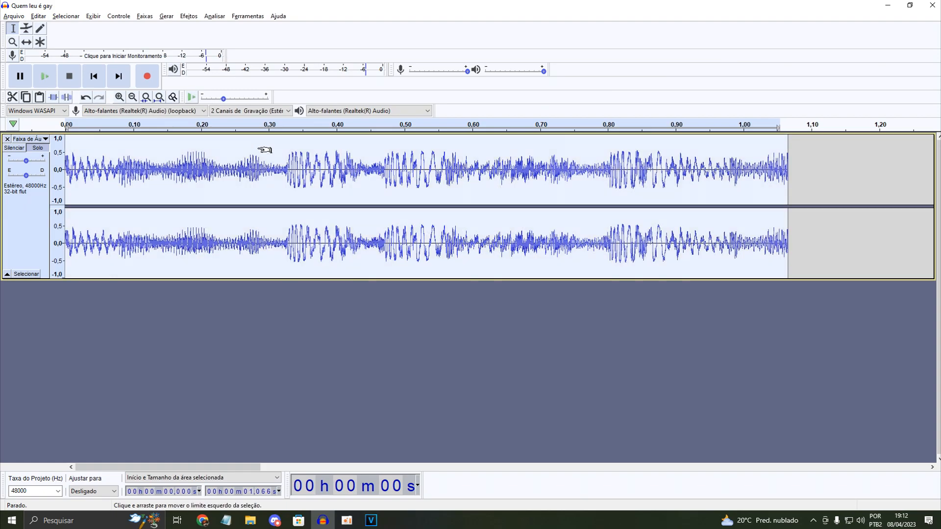
Step: Select the second excerpt, starting at 1.366 seconds, and audition it
left_click(133, 98)
left_click(134, 98)
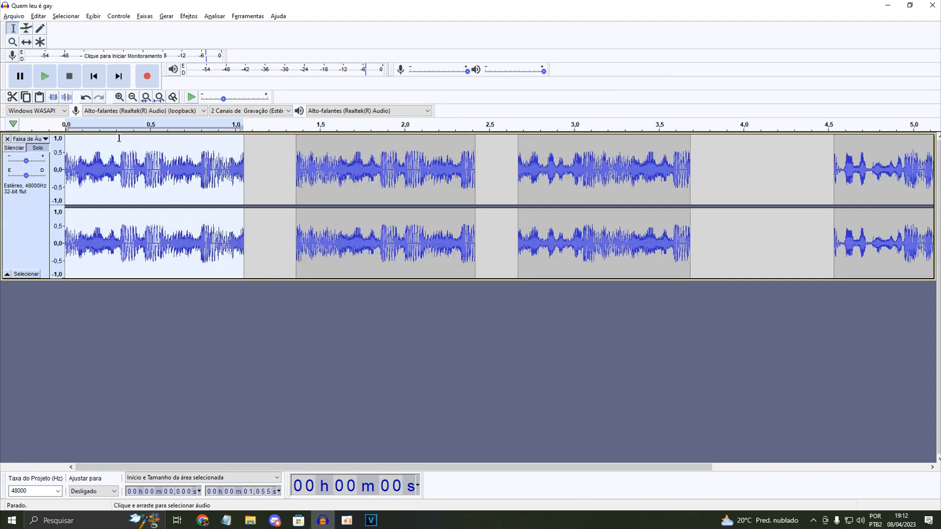
double_click(368, 185)
key("space")
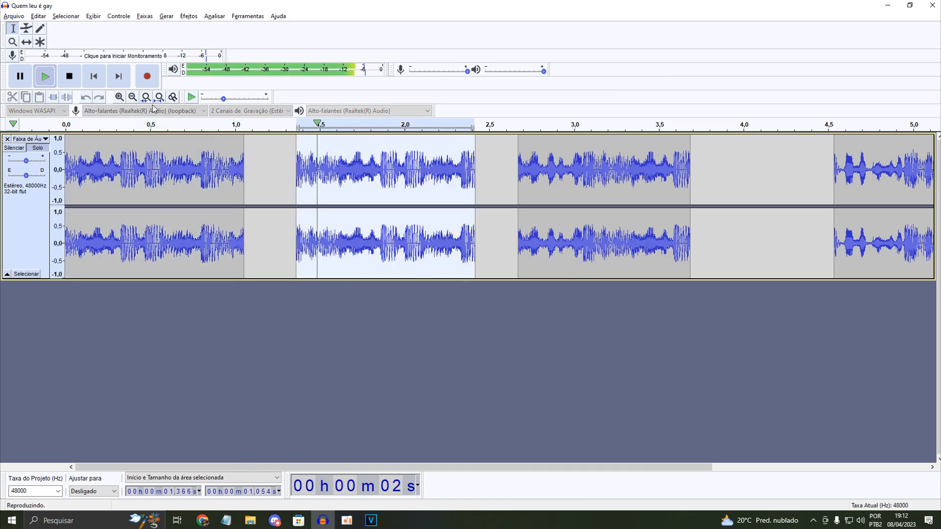
left_click(119, 97)
left_click(121, 100)
left_click(133, 98)
left_click(133, 98)
left_click(132, 98)
key("space")
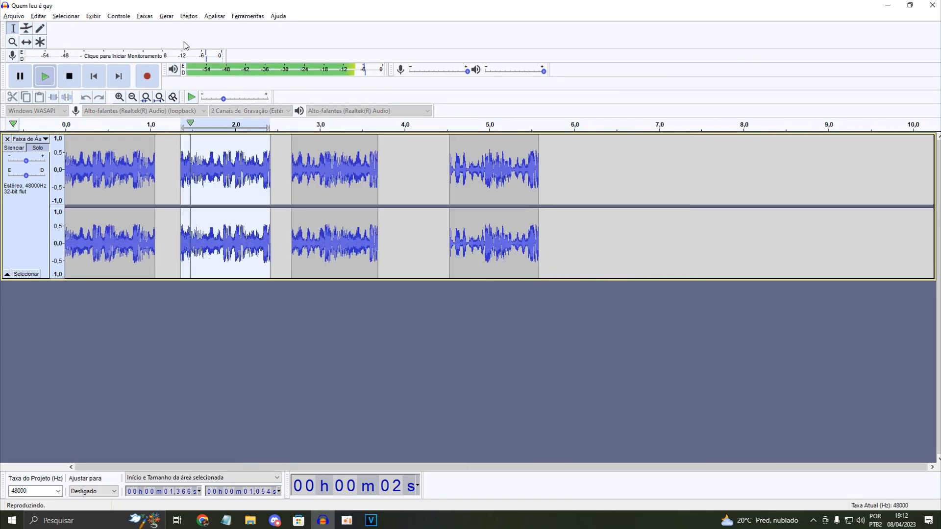
Step: Repeat the last Change Tempo effect on the second excerpt, listen to the slowed version and delete it
left_click(188, 19)
left_click(241, 30)
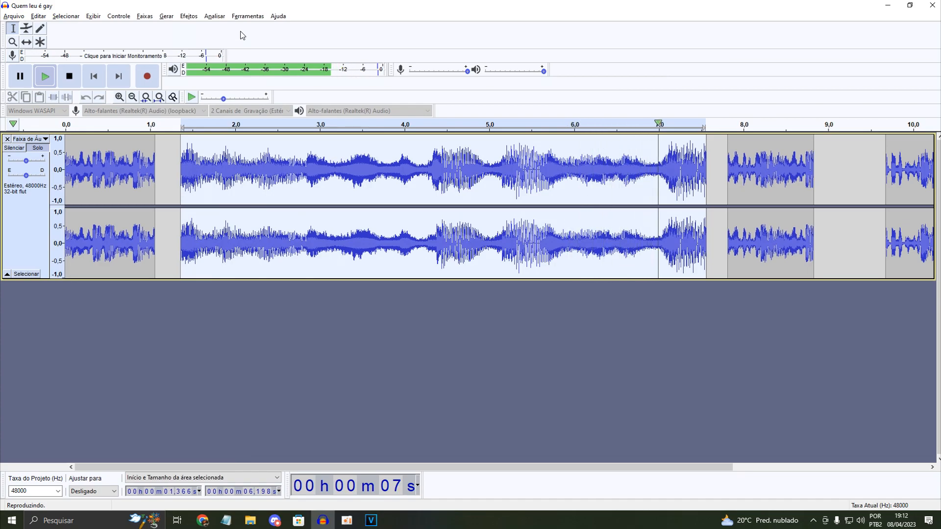
key("Delete")
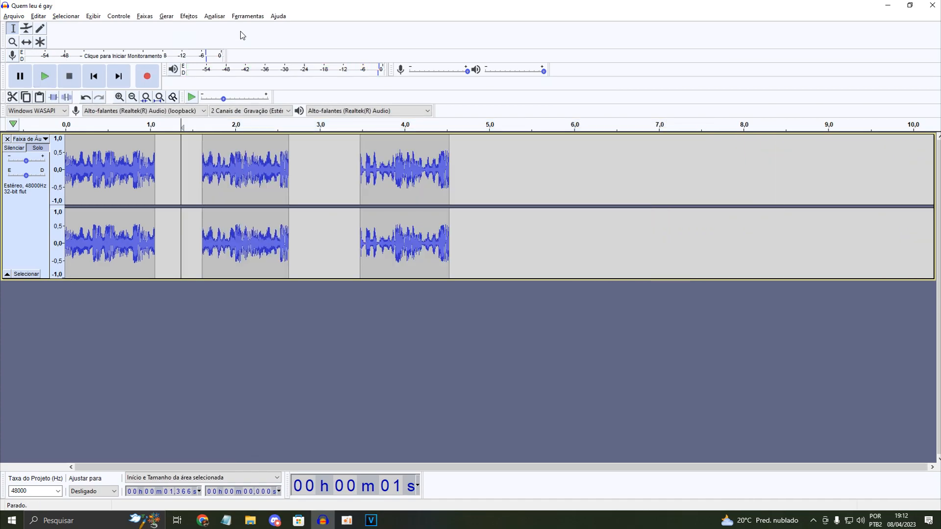
Step: Repeat the last Change Tempo effect on the middle excerpt, listen to the slowed version and undo the tempo change
double_click(241, 172)
left_click(194, 20)
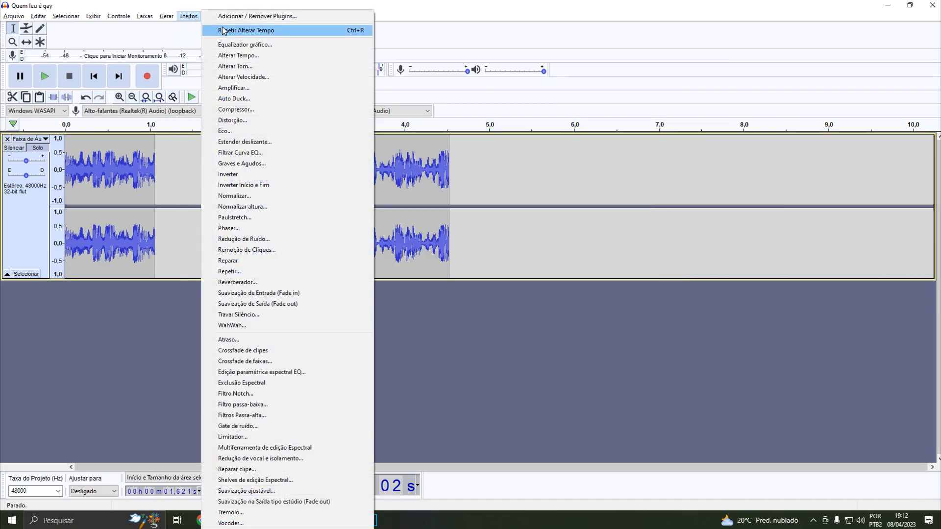
left_click(222, 28)
key("space")
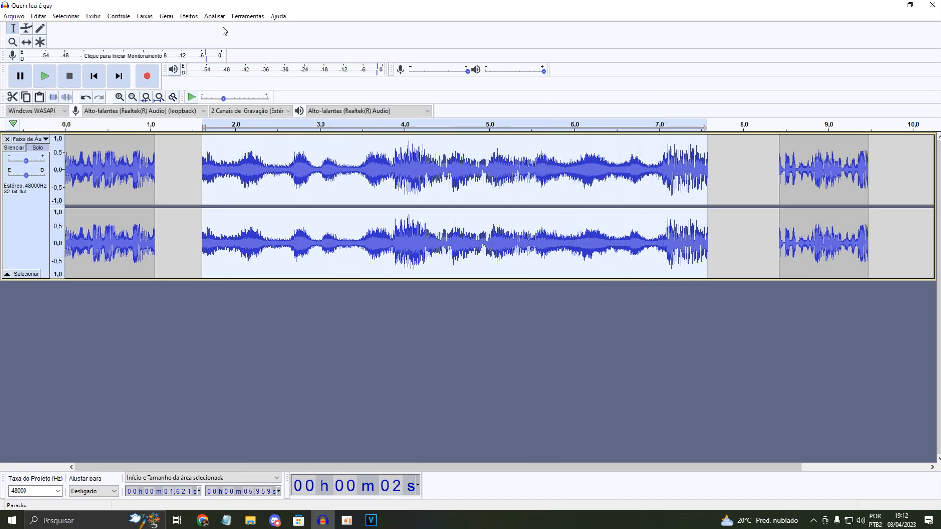
left_click(85, 97)
Step: Play the middle excerpt at original speed, delete it, and select the remaining last excerpt
key("space")
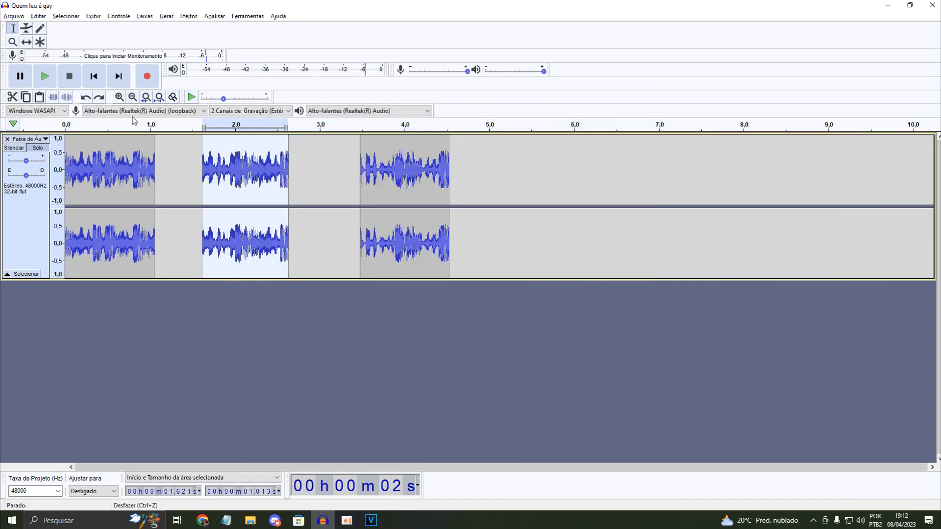
key("Delete")
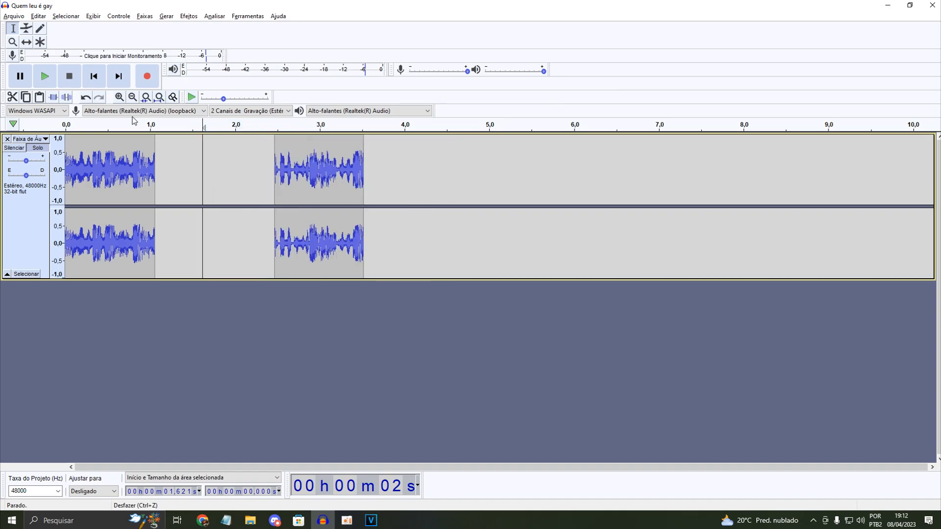
double_click(120, 167)
double_click(303, 168)
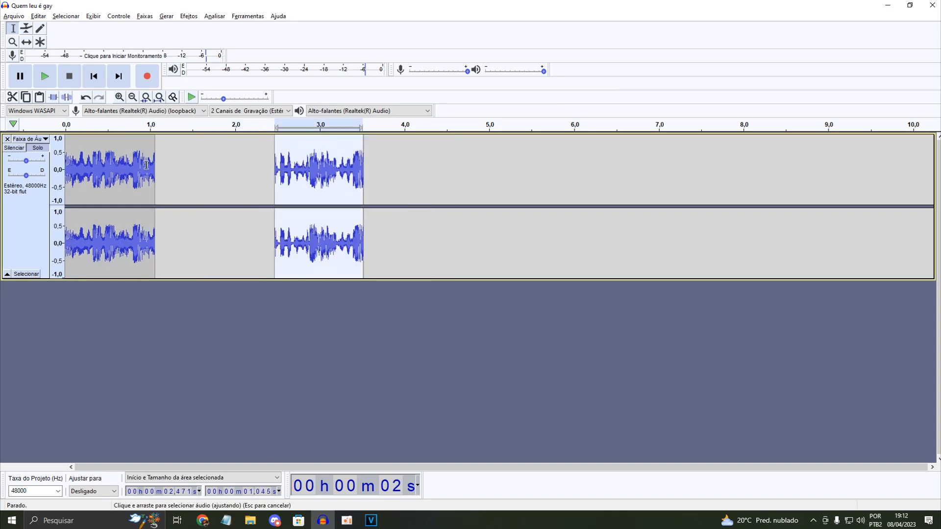
Step: Select the whole first excerpt and audition it up close
double_click(125, 168)
left_click(146, 97)
key("space")
left_click(67, 166)
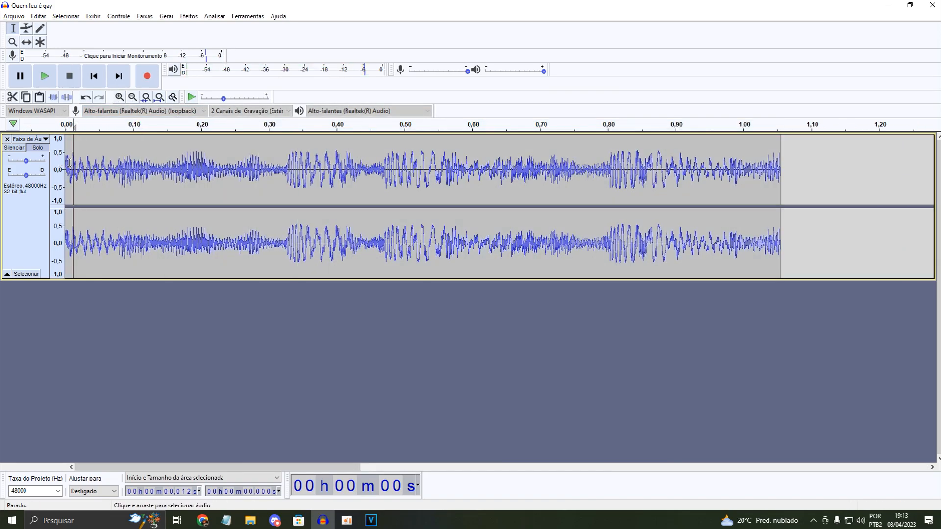
double_click(59, 167)
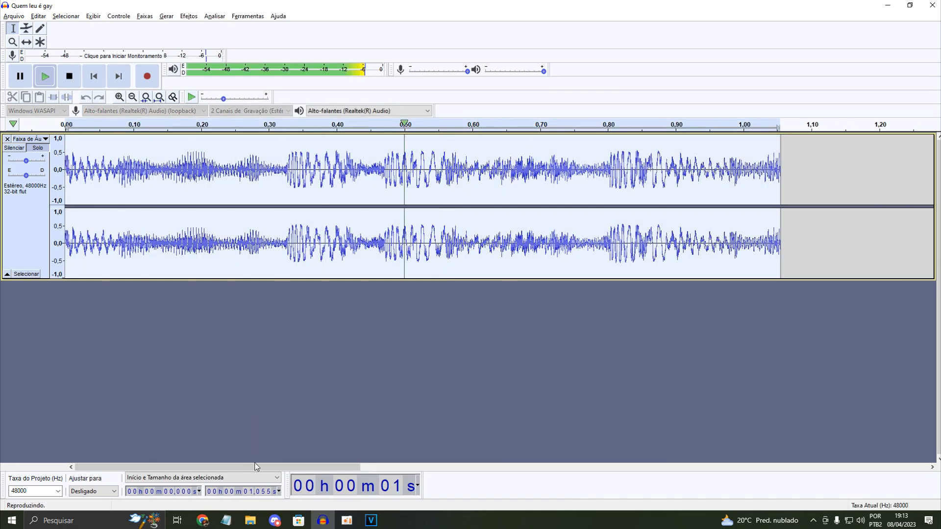
Step: Set the first excerpt's selection length to 1.053 seconds, check it by playback and trim the excerpt to it
type("3")
key("space")
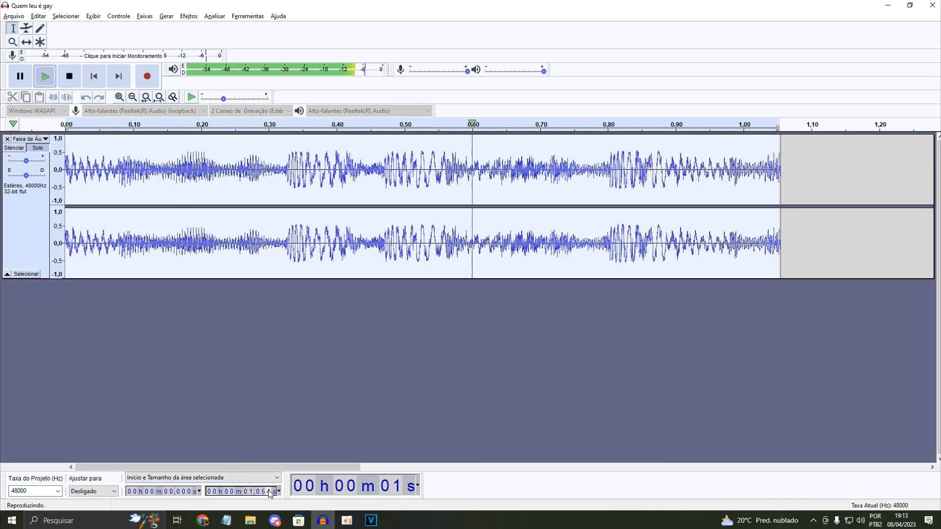
key("space")
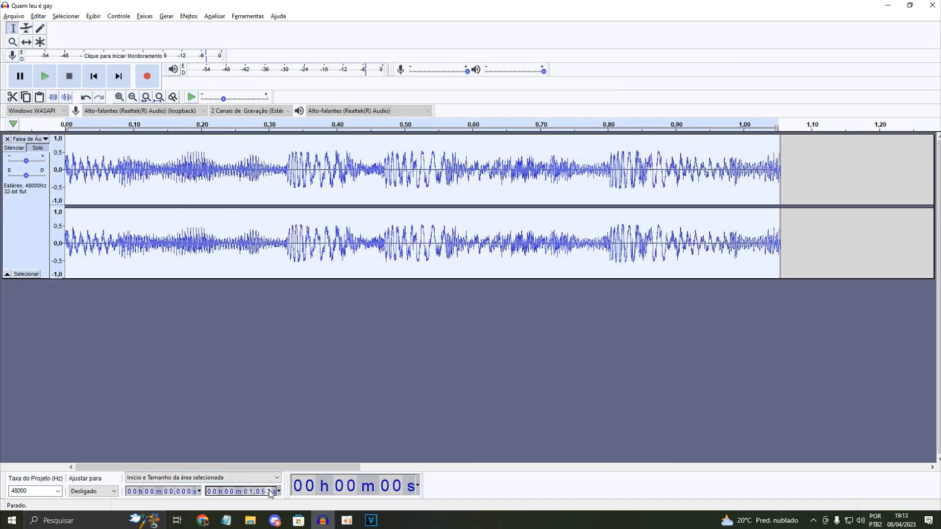
key("space")
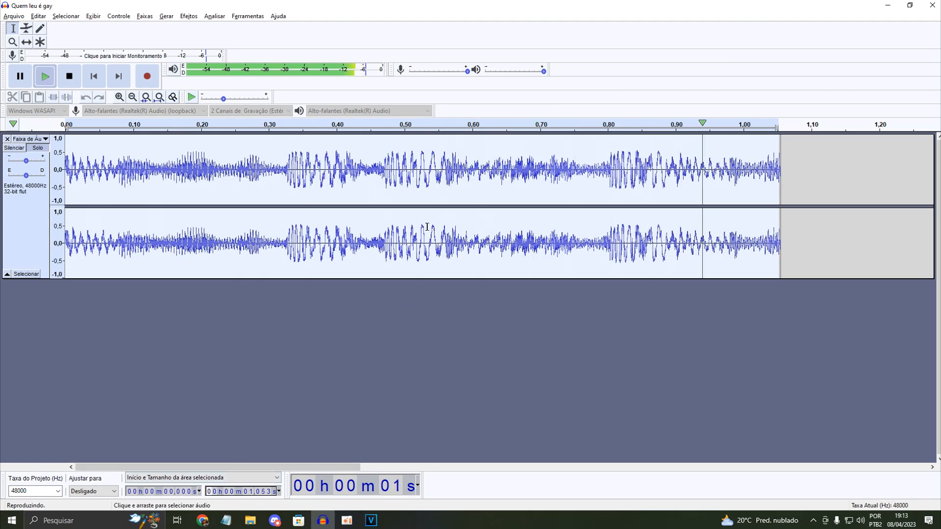
key("ctrl+t")
double_click(419, 198)
left_click(132, 98)
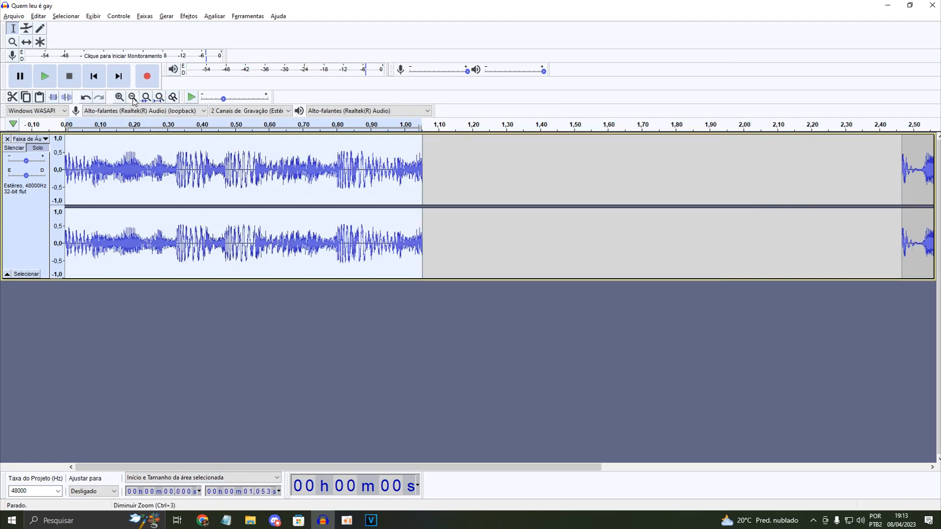
left_click(132, 98)
left_click(132, 98)
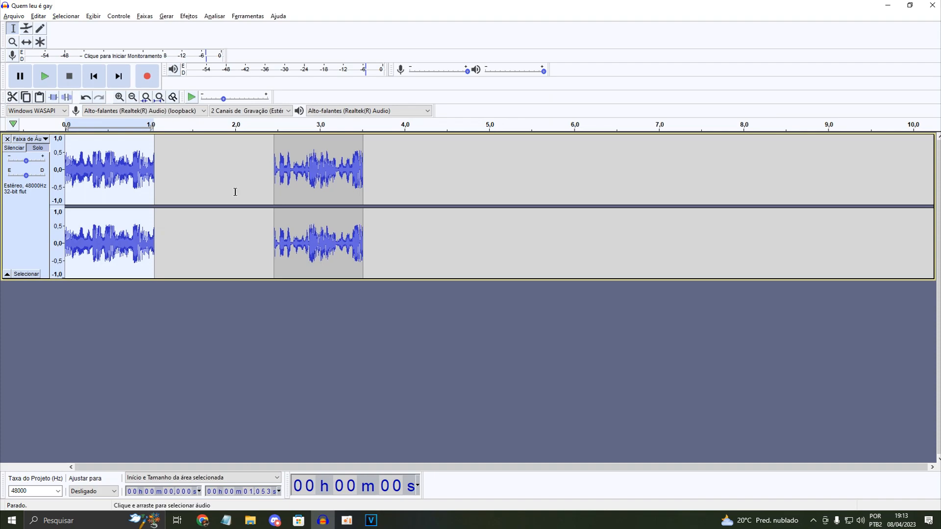
Step: Switch to Chrome and calculate 14/1.053 in a new tab
left_click(205, 518)
left_click(138, 11)
type("14/1.")
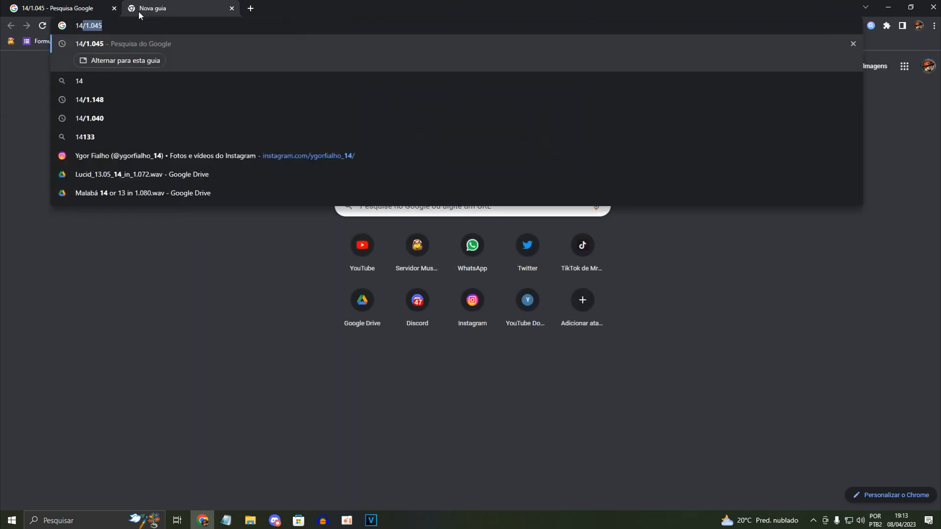
type("053")
key("Return")
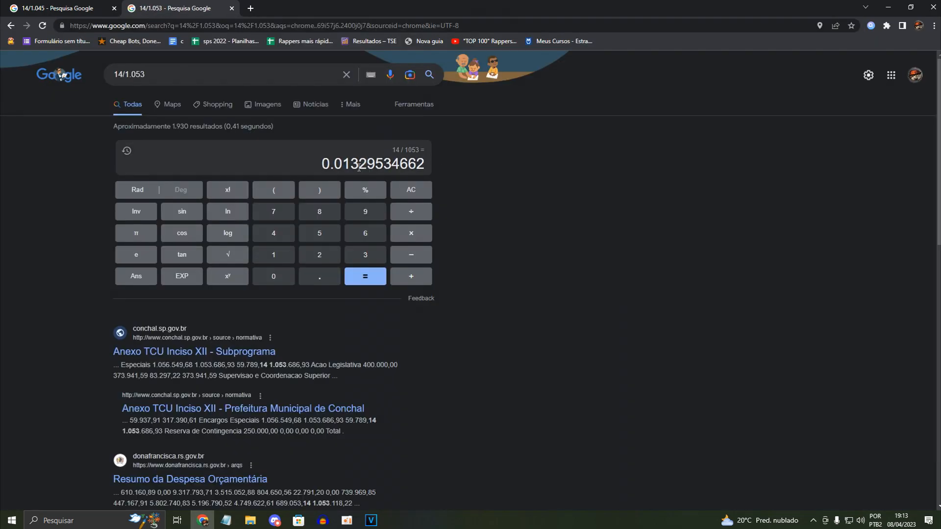
Step: Examine the syllable rate digits of the 14/1.053 calculation and compare them with the 14/1.045 calculation
left_click_drag(359, 167, 367, 166)
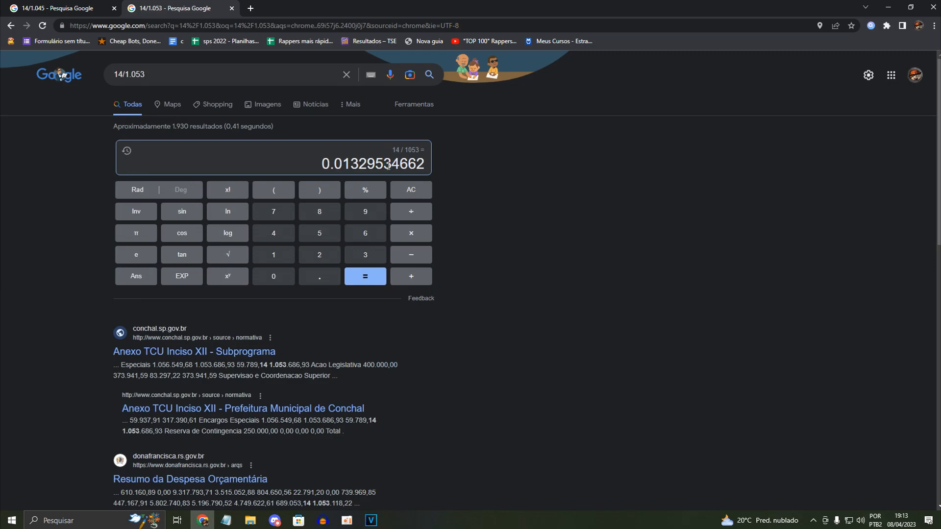
left_click_drag(384, 164, 385, 145)
left_click(381, 162)
left_click_drag(386, 159, 384, 184)
left_click(378, 165)
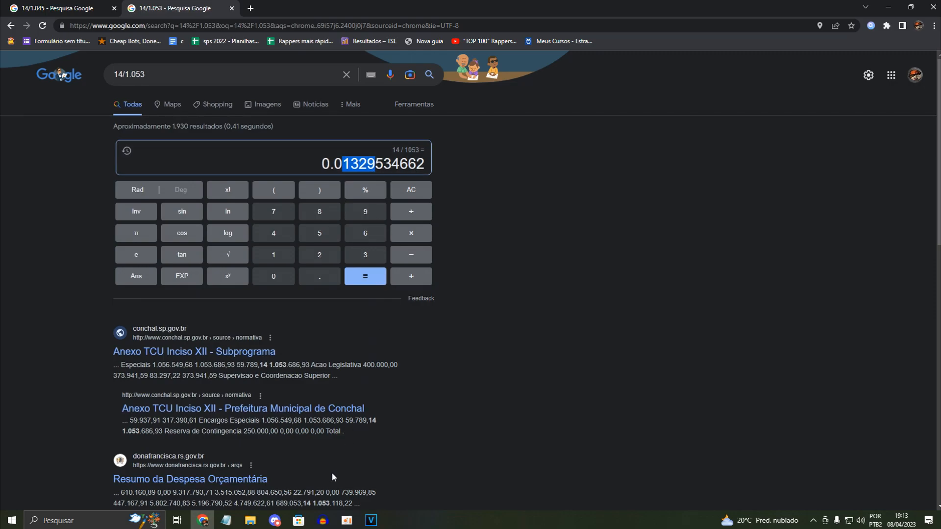
left_click(73, 4)
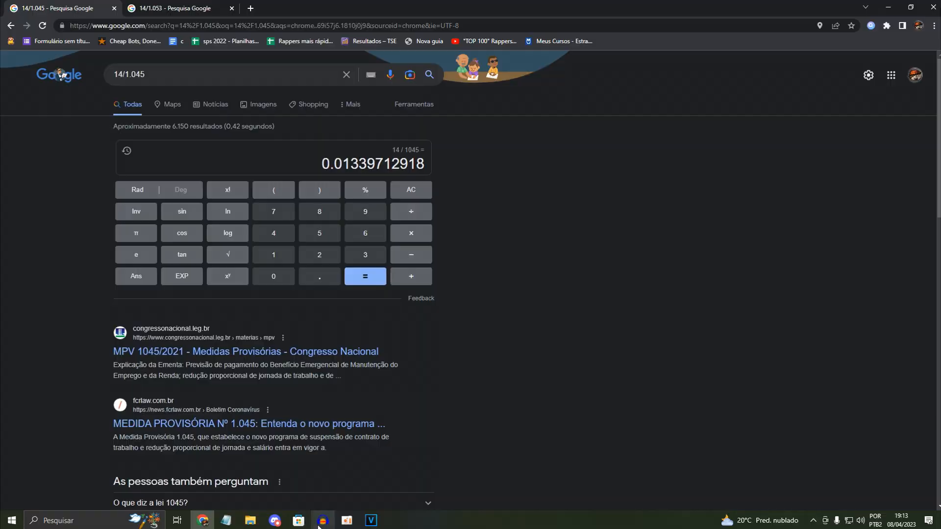
Step: Switch back to Audacity, select everything from the track start through the last excerpt, and replace it with a pasted 12.510-second recording
left_click(318, 522)
double_click(316, 191)
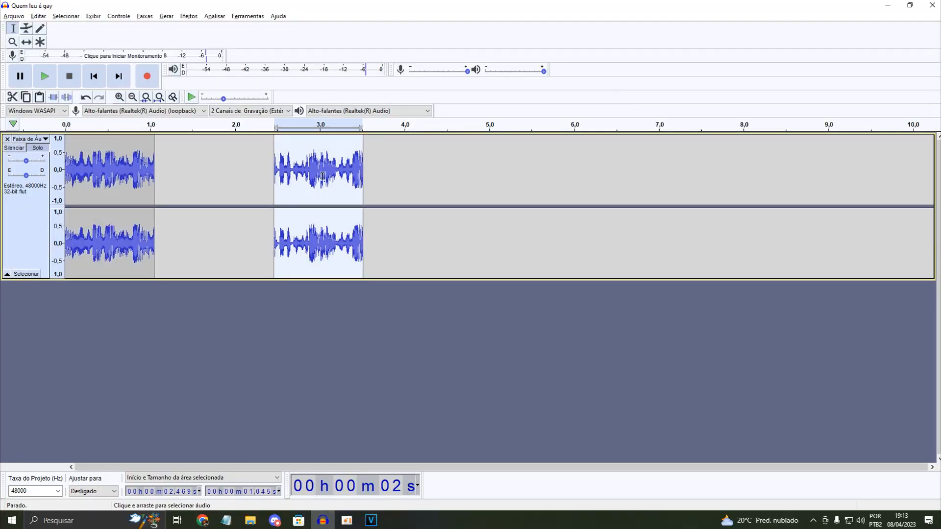
key("shift+Home")
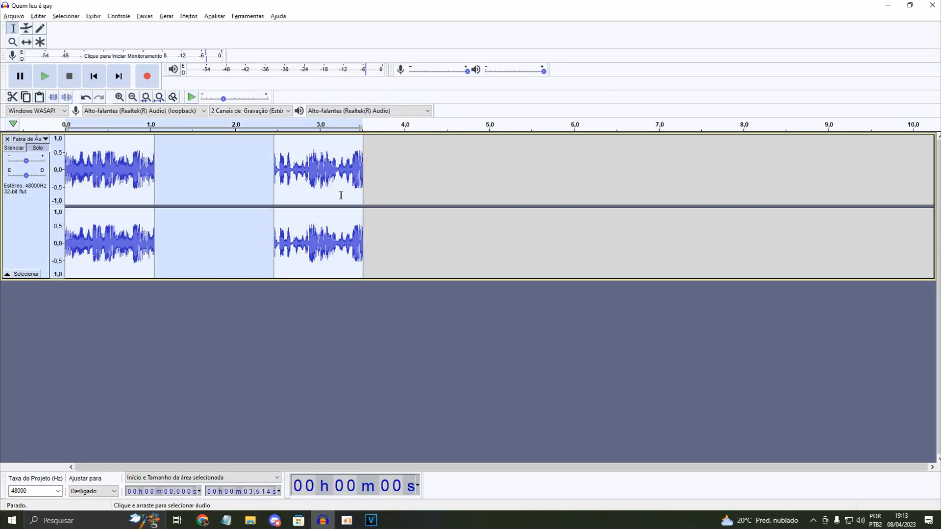
key("ctrl+v")
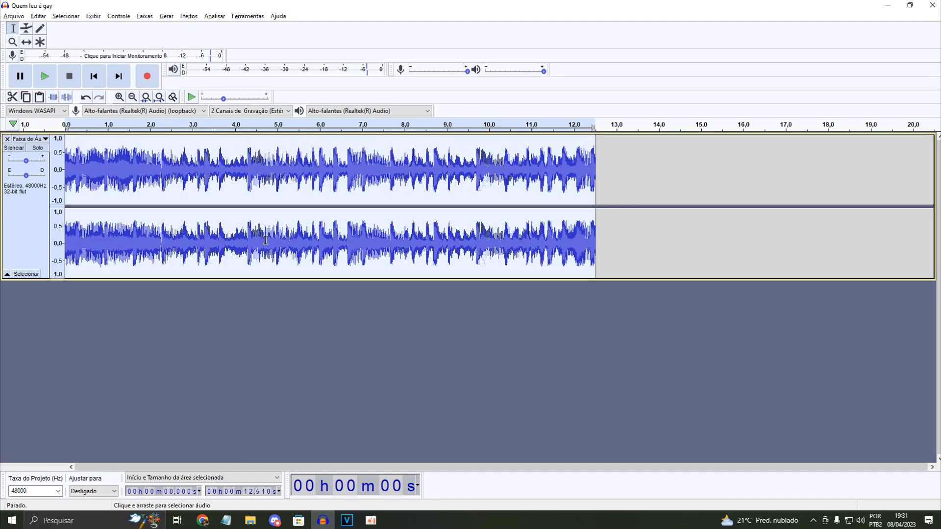
left_click(124, 97)
left_click(123, 98)
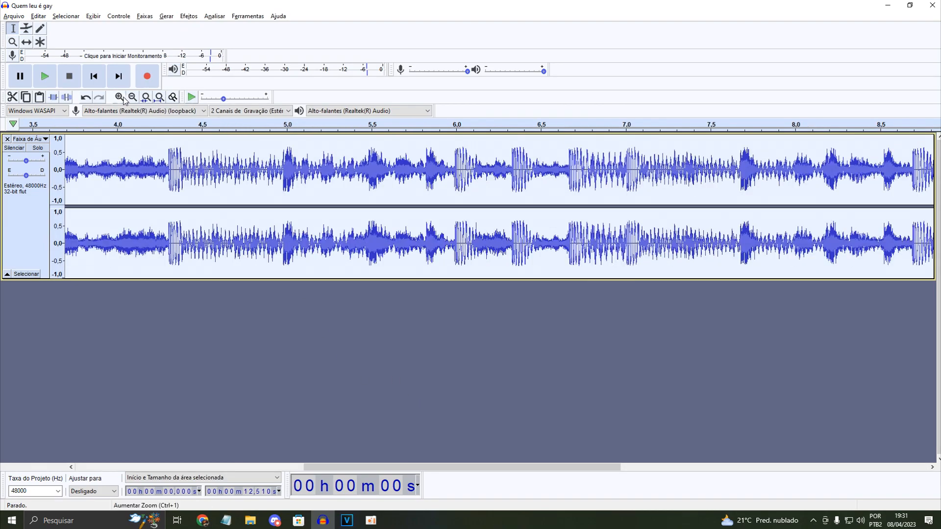
left_click(133, 98)
left_click(133, 97)
left_click(132, 98)
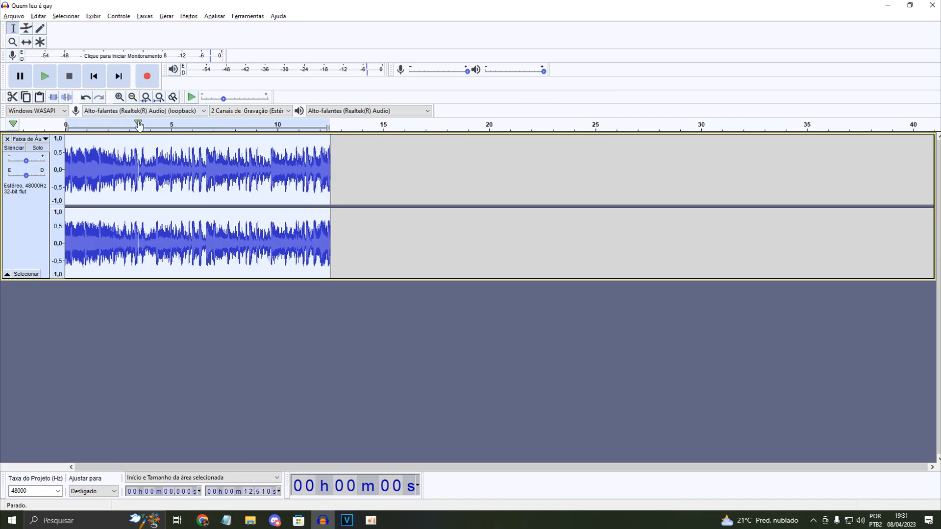
left_click(122, 98)
left_click(123, 98)
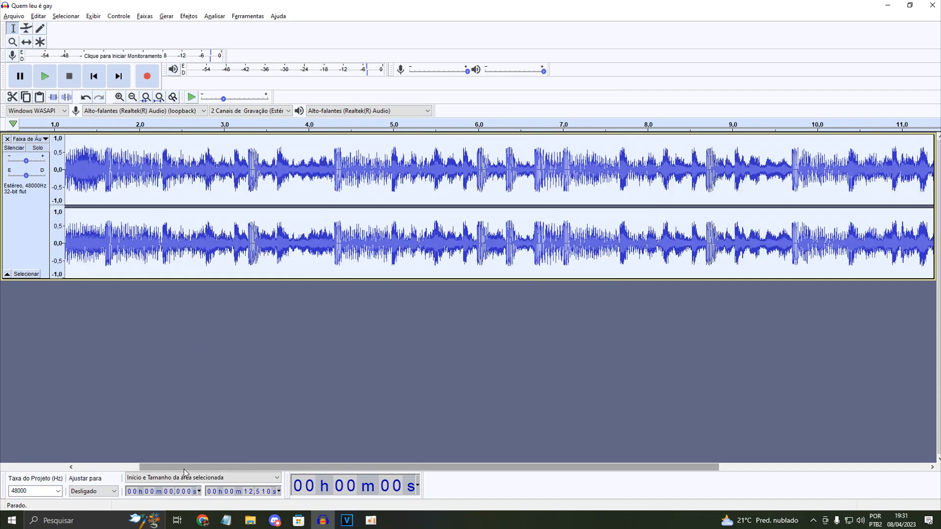
left_click_drag(183, 468, 116, 469)
left_click(133, 97)
left_click(133, 98)
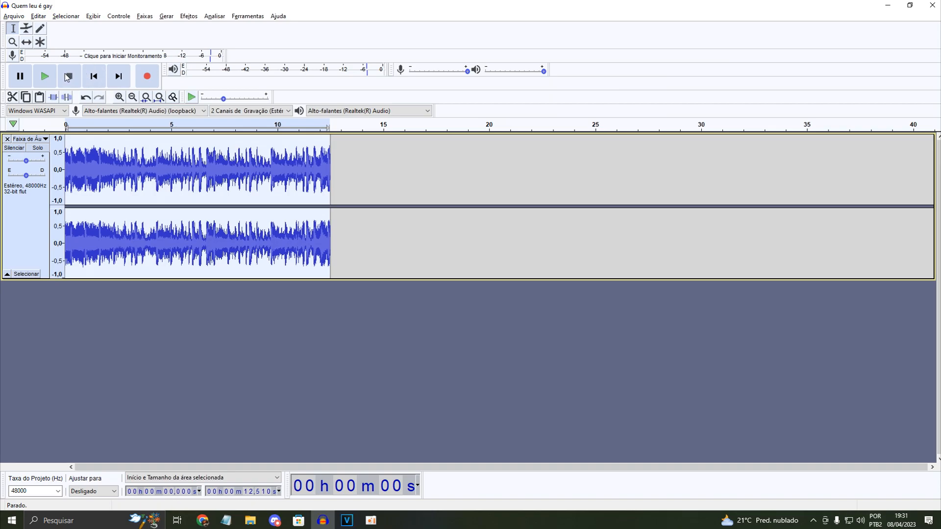
double_click(120, 97)
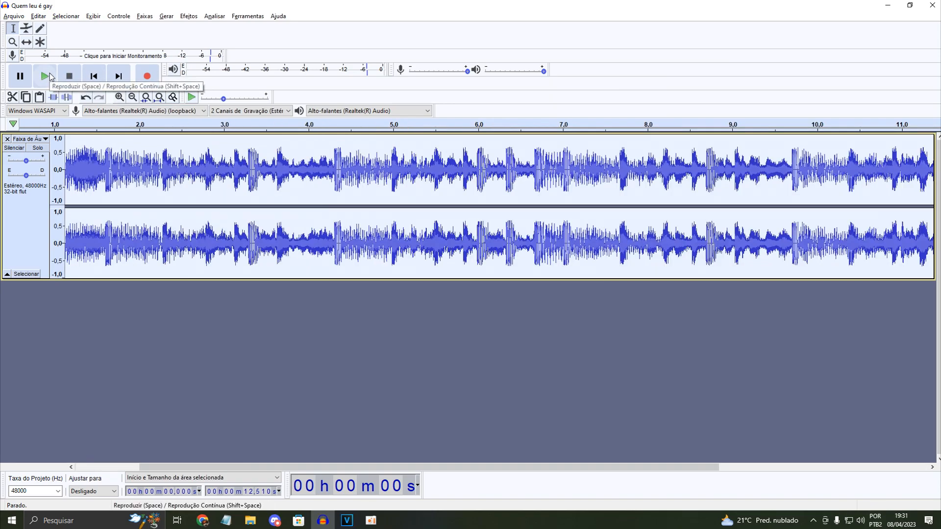
double_click(133, 97)
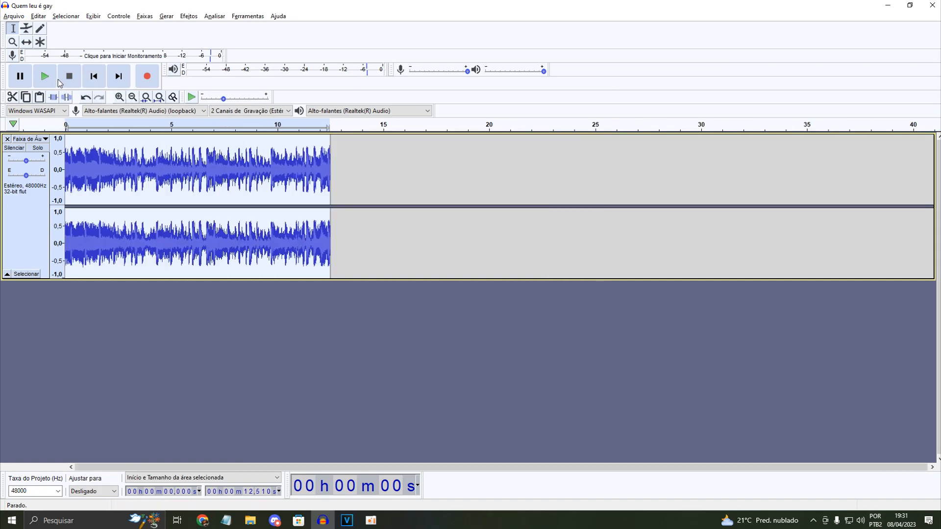
Step: Listen to the 12.510-second recording from its start, playing it twice
left_click(50, 83)
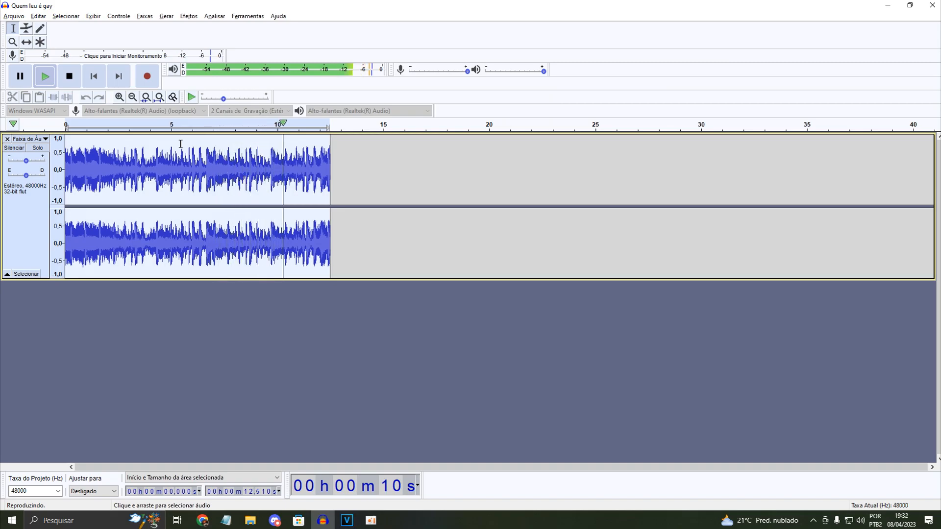
left_click(76, 79)
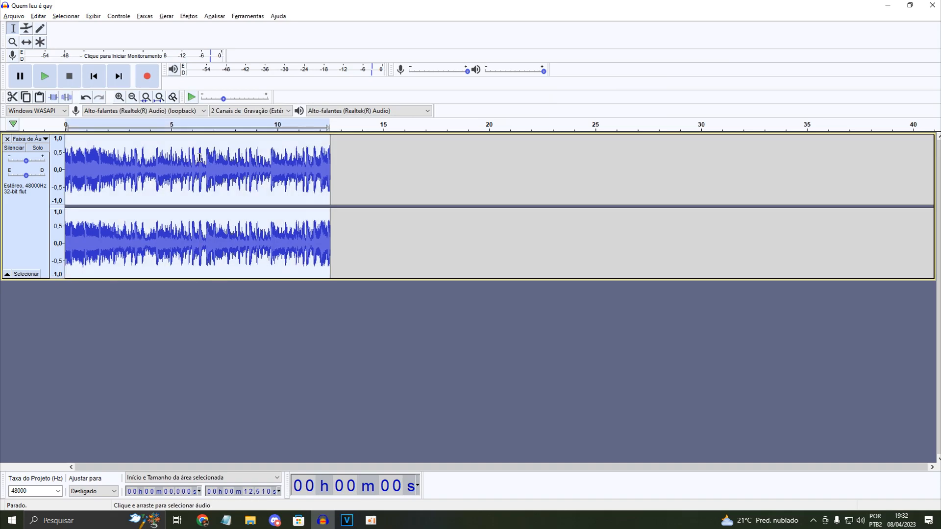
left_click(119, 98)
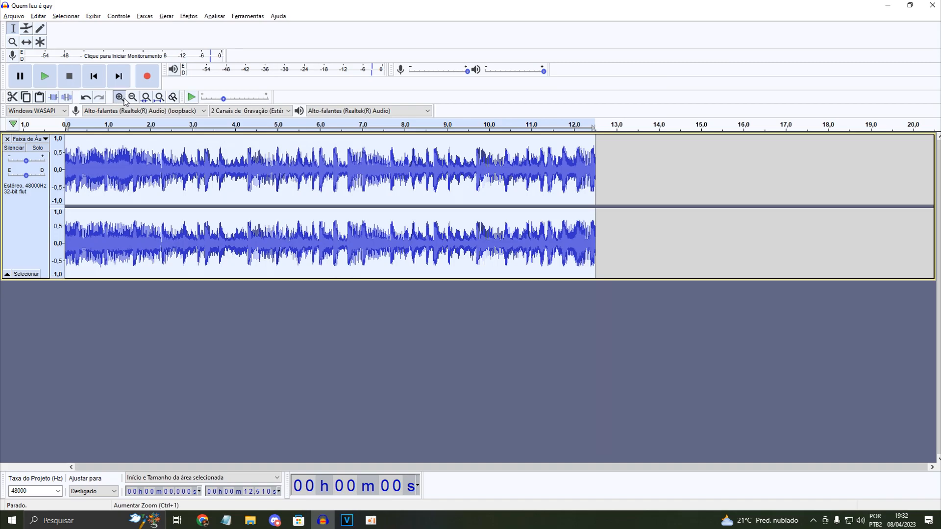
left_click(119, 98)
left_click(133, 98)
left_click(135, 98)
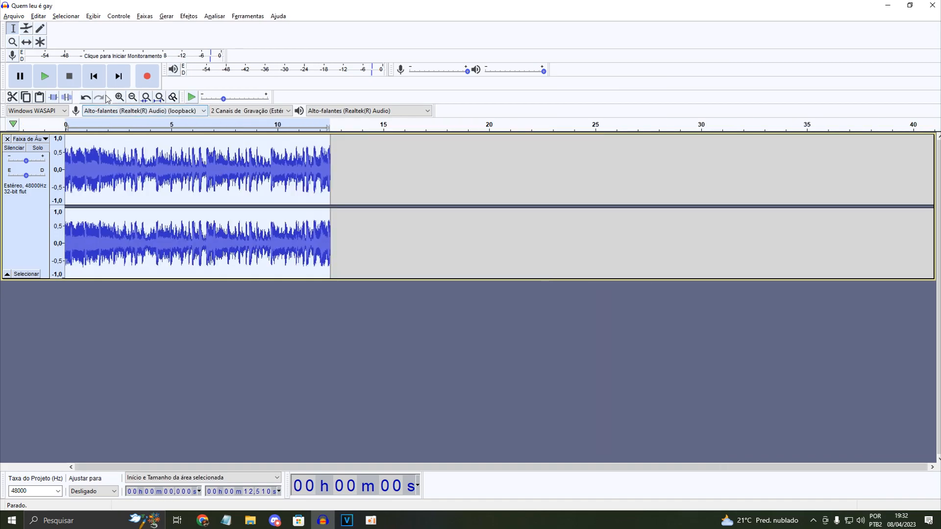
left_click(55, 77)
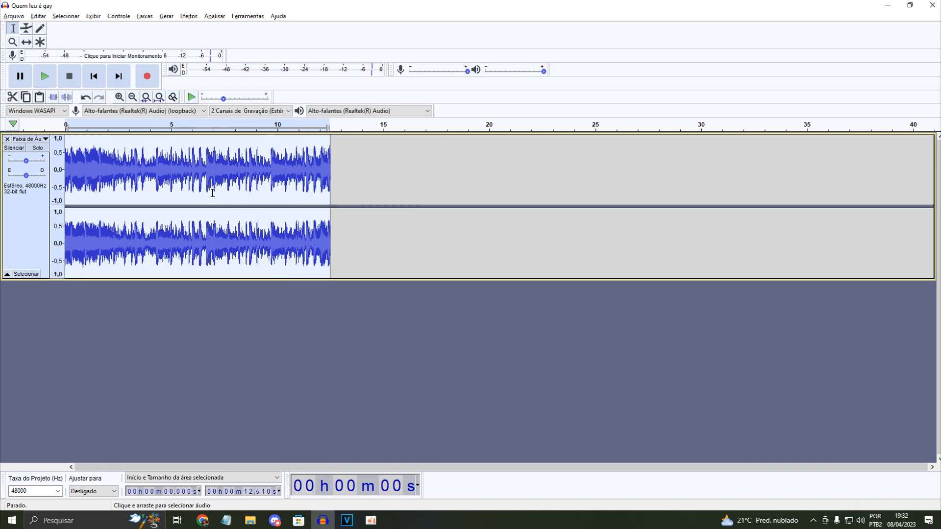
Step: Listen to the recording from about 4.1 s to find where the next fast excerpt begins
left_click(134, 172)
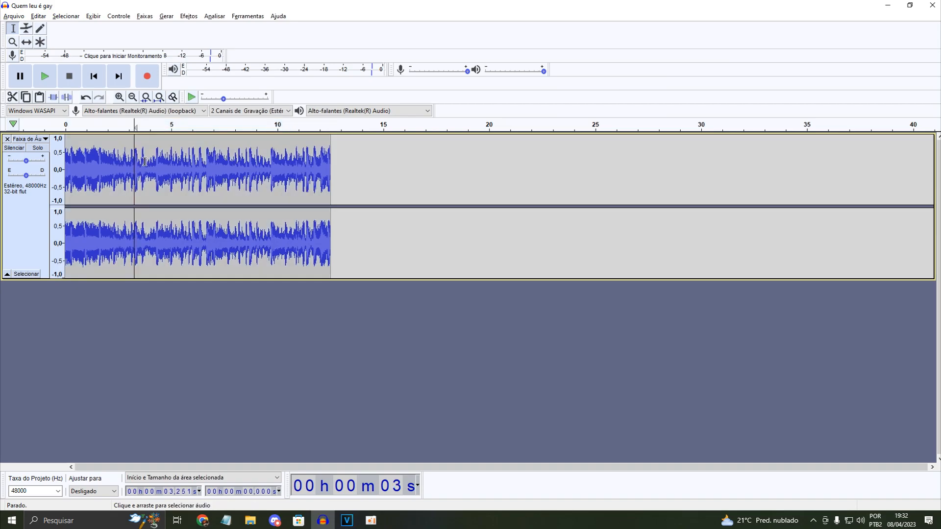
double_click(169, 162)
left_click(153, 162)
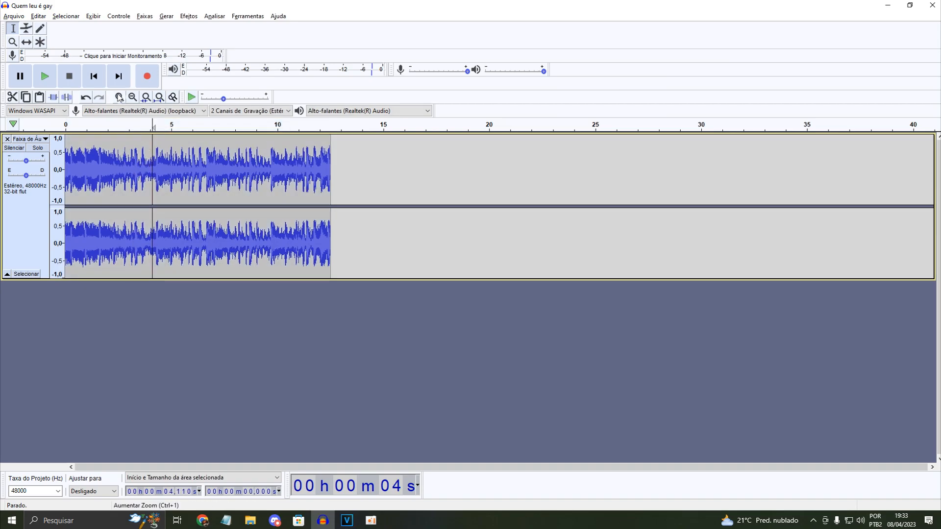
key("ctrl+1")
key("ctrl+1")
key("space")
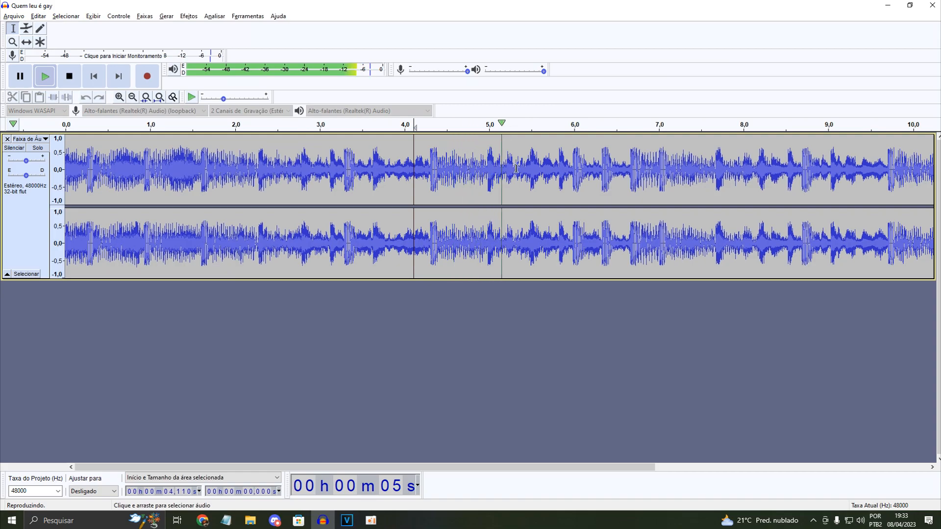
left_click(559, 168)
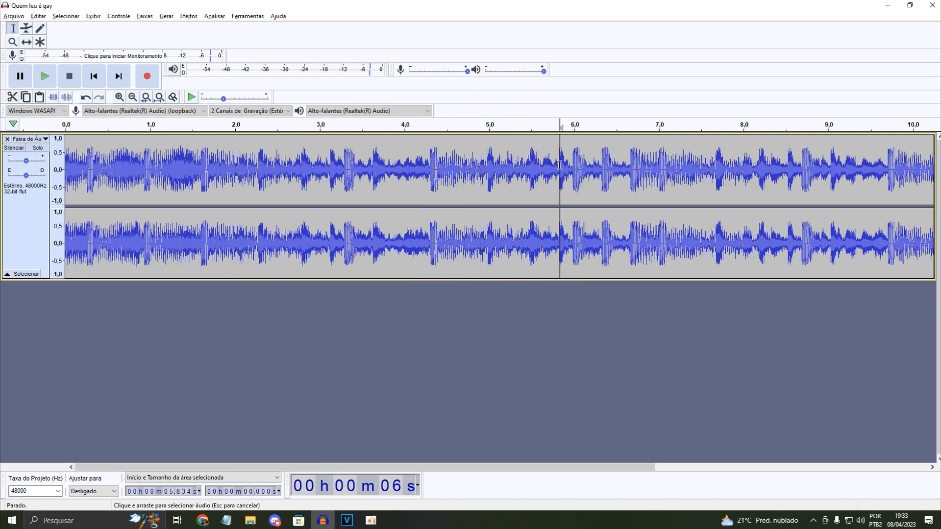
Step: Isolate the 1.289 s excerpt starting at 5.834 s on its own track, remove the original track, and move the excerpt to the track start
left_click_drag(552, 168, 669, 169)
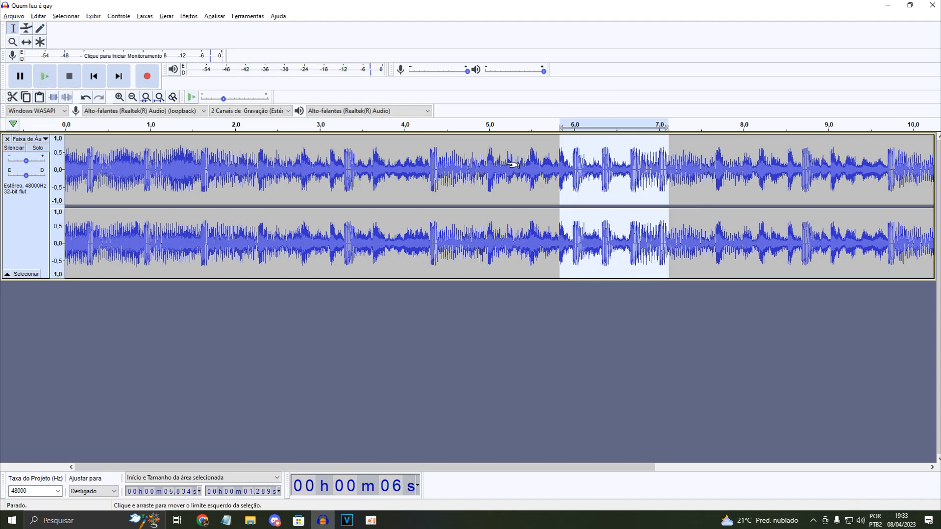
key("ctrl+d")
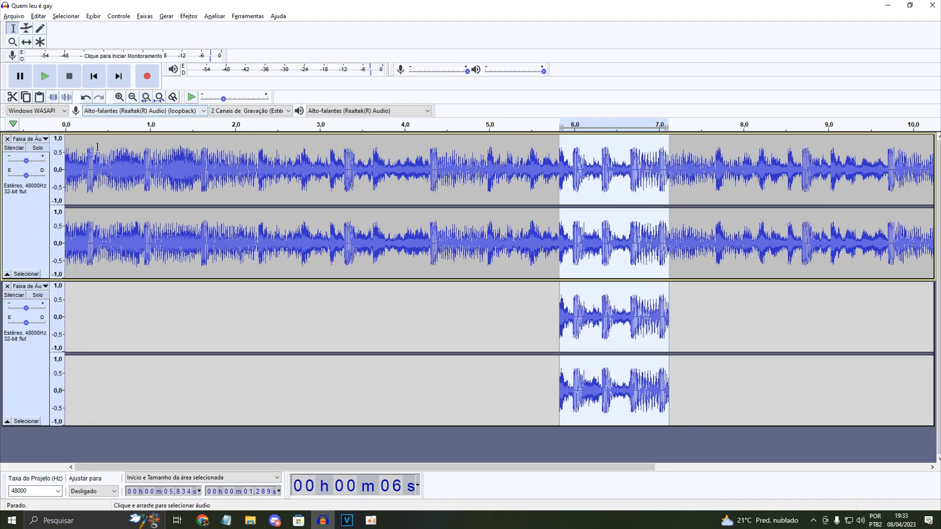
left_click(7, 139)
double_click(132, 100)
key("ctrl+x")
key("Home")
key("ctrl+v")
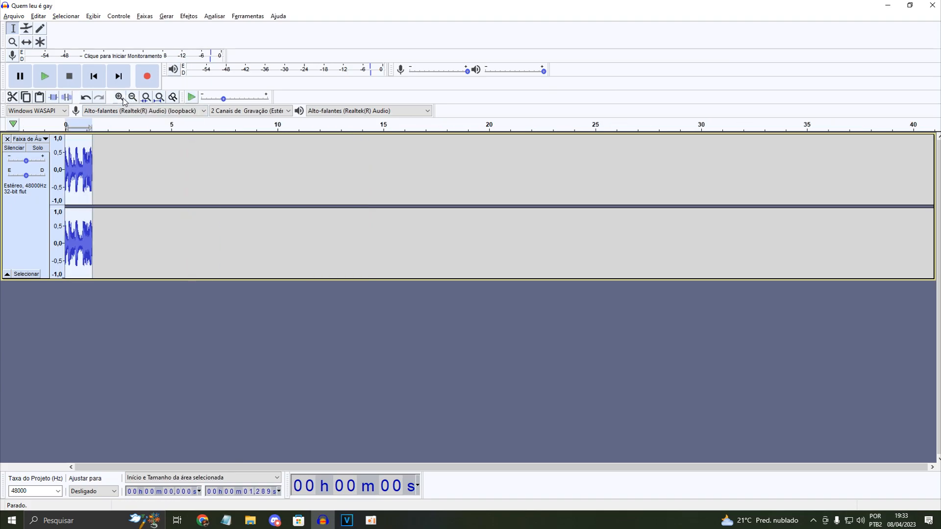
Step: Listen to the isolated 1.289 s excerpt several times from its beginning to check where the first syllable starts
key("space")
left_click(120, 97)
double_click(119, 97)
left_click(119, 97)
left_click(121, 100)
key("space")
key("space")
key("space")
key("space")
left_click(74, 164)
key("space")
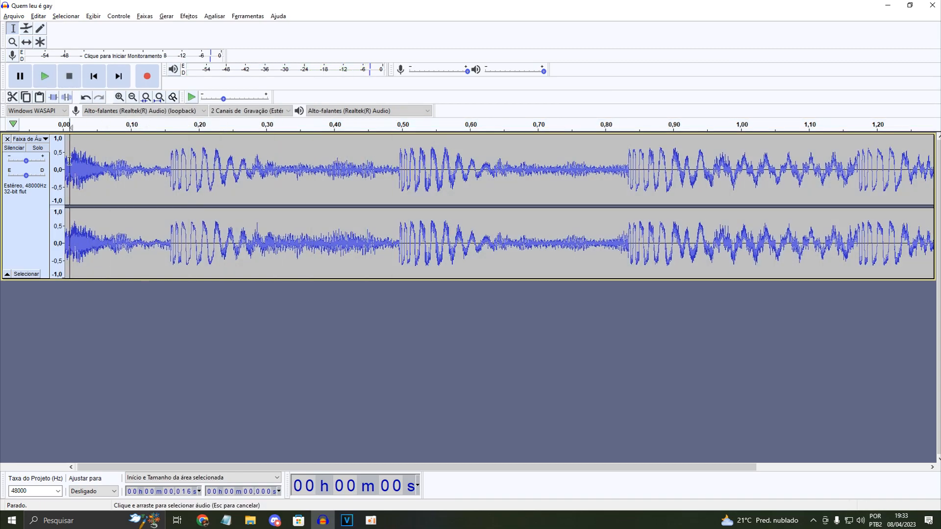
key("ctrl+a")
key("space")
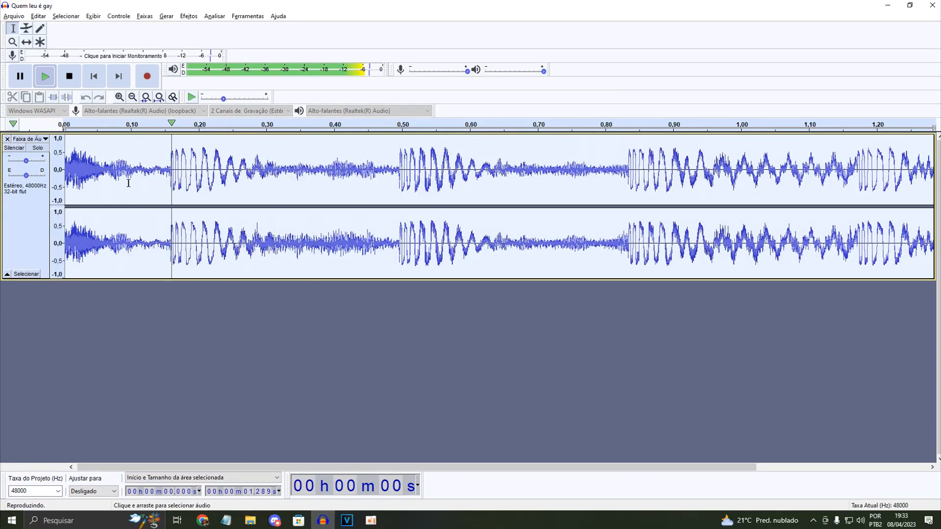
Step: Locate the first syllable by ear and delete the first 0.082 s of the excerpt
left_click(117, 172)
key("space")
key("space")
left_click(120, 172)
key("space")
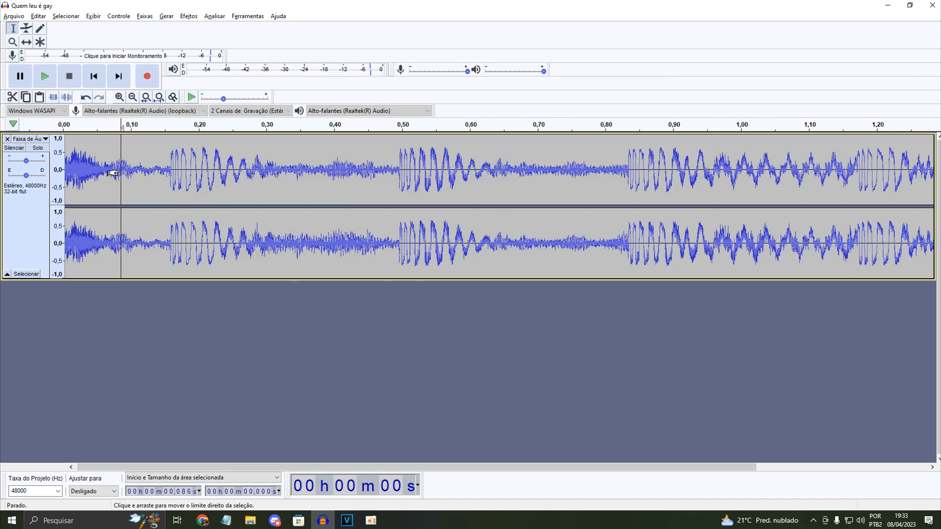
key("ctrl+a")
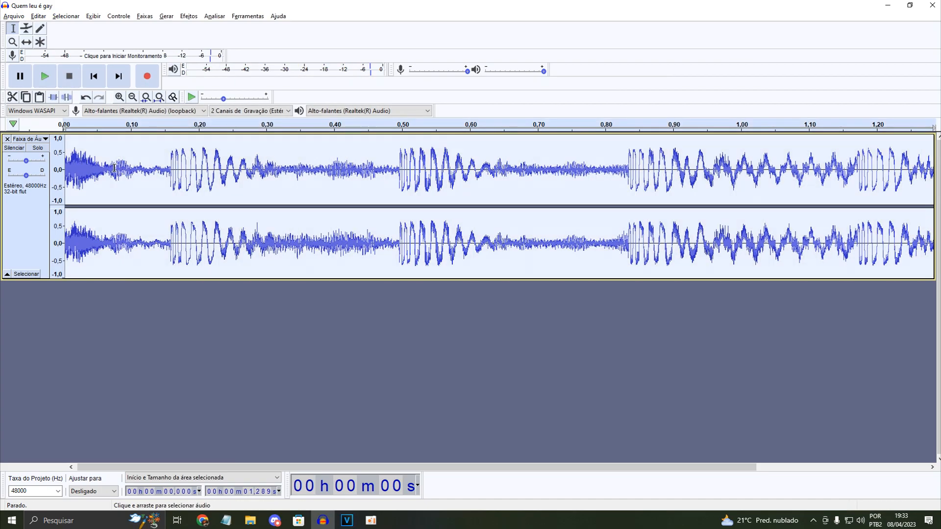
left_click_drag(121, 169, 65, 169)
key("space")
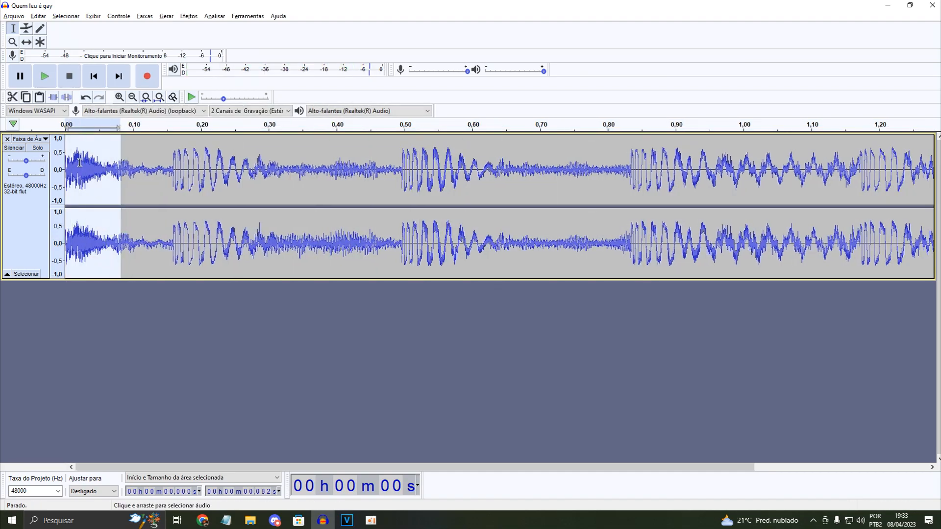
key("Delete")
Step: Trim the surplus audio off the excerpt's end so that it lasts 1.058 s
left_click(132, 97)
left_click_drag(480, 166, 433, 176)
key("space")
key("space")
key("space")
key("Delete")
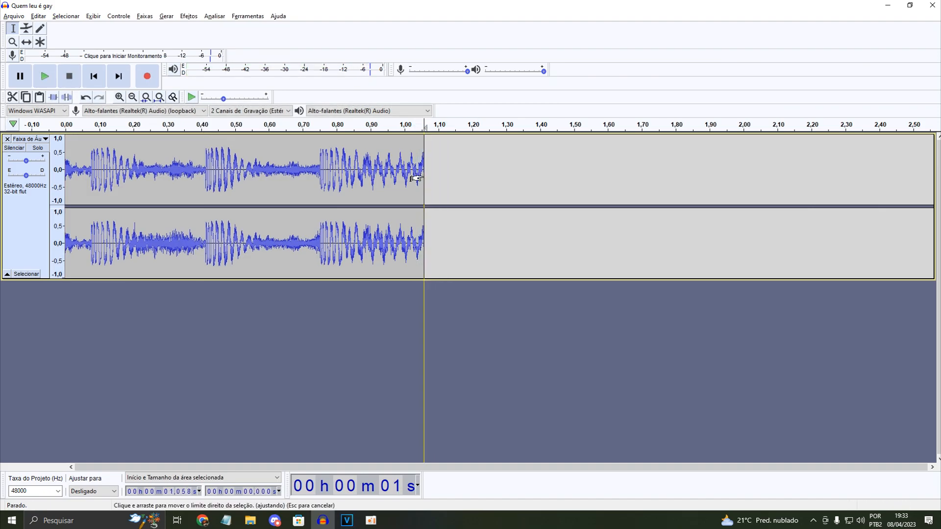
Step: Listen to the whole trimmed 1.058 s excerpt repeatedly
key("ctrl+a")
key("space")
key("space")
key("space")
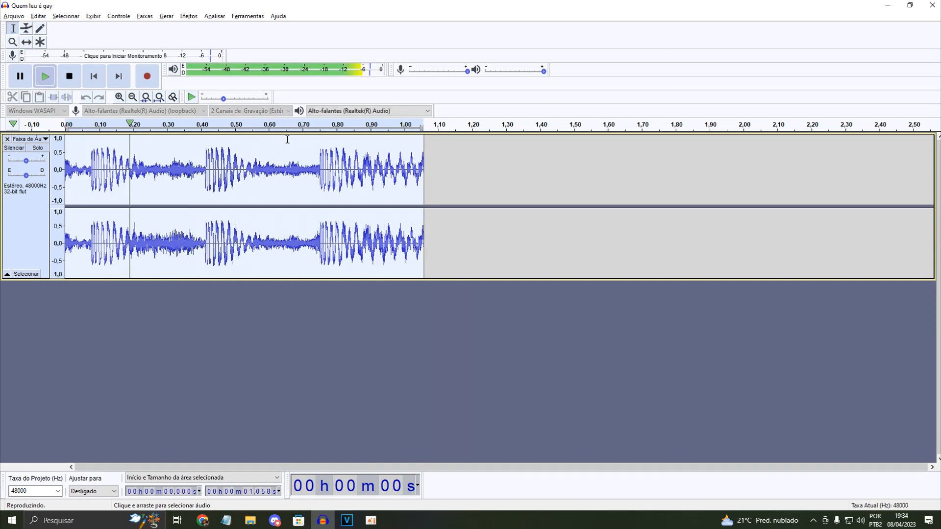
key("space")
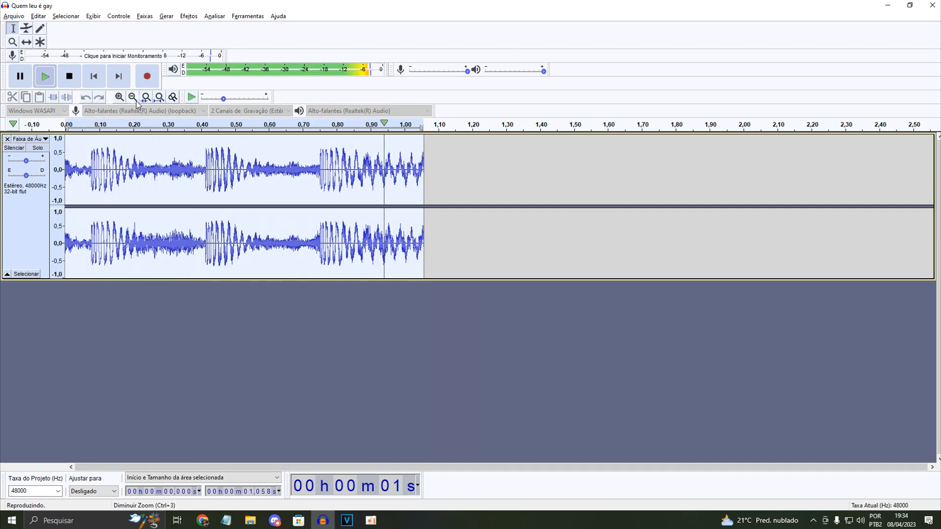
Step: Slow down the whole excerpt by repeating the last Change Tempo (Alterar Tempo) effect
left_click(188, 16)
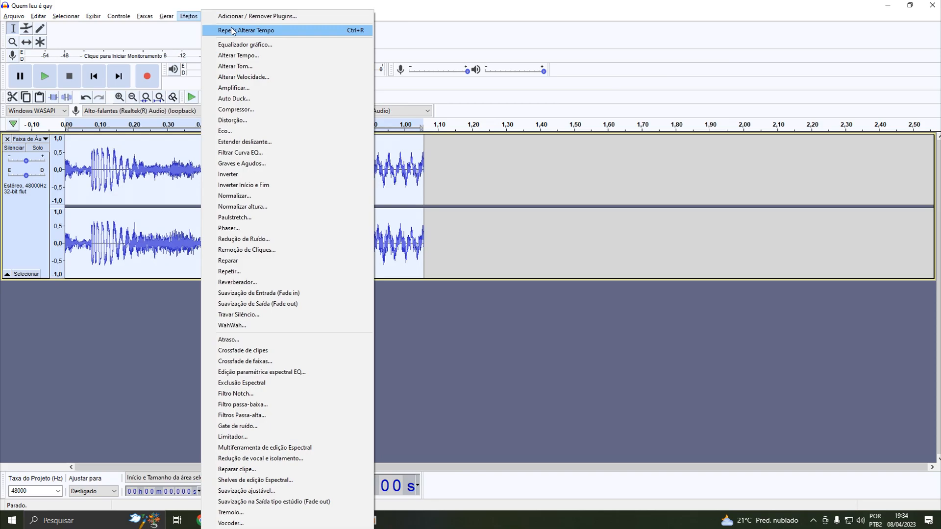
left_click(239, 31)
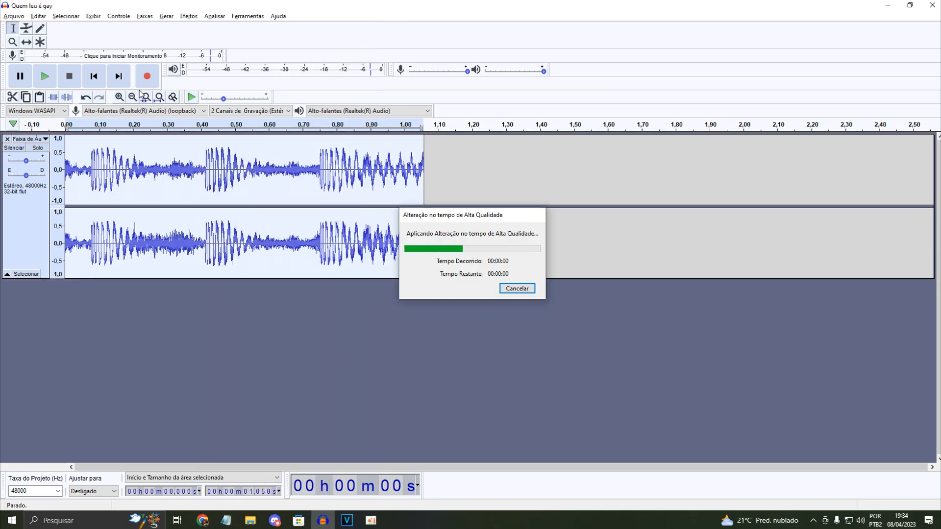
left_click(136, 95)
left_click(136, 95)
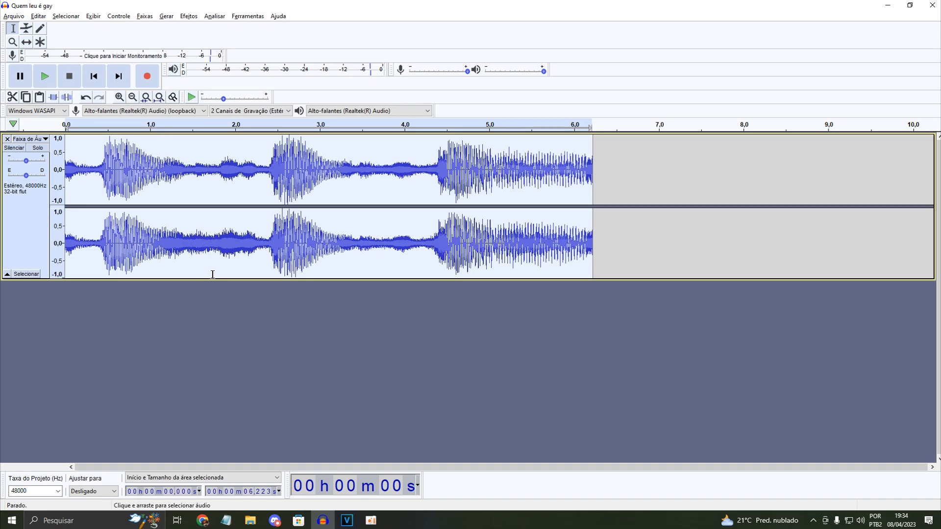
key("alt+Tab")
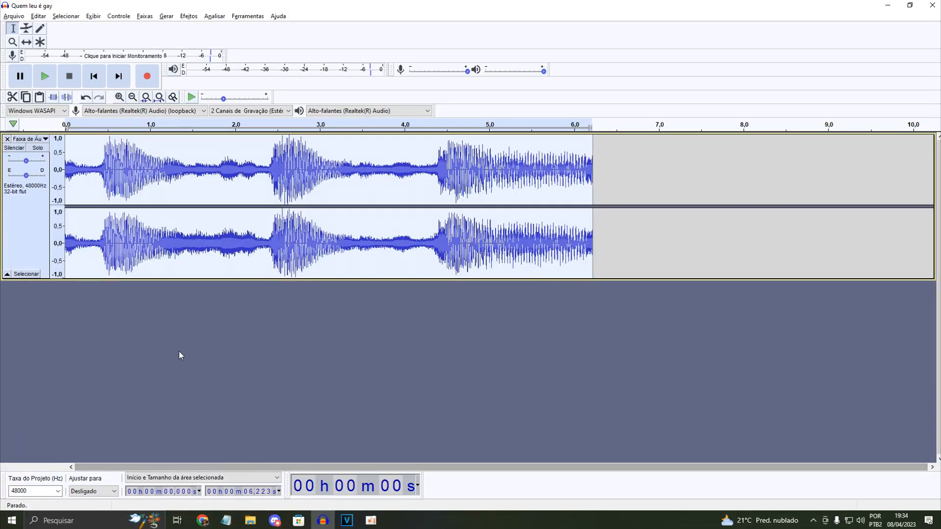
Step: Select the first 1.683 s of the slowed excerpt and play it repeatedly to make out its syllables
left_click_drag(208, 172, 55, 173)
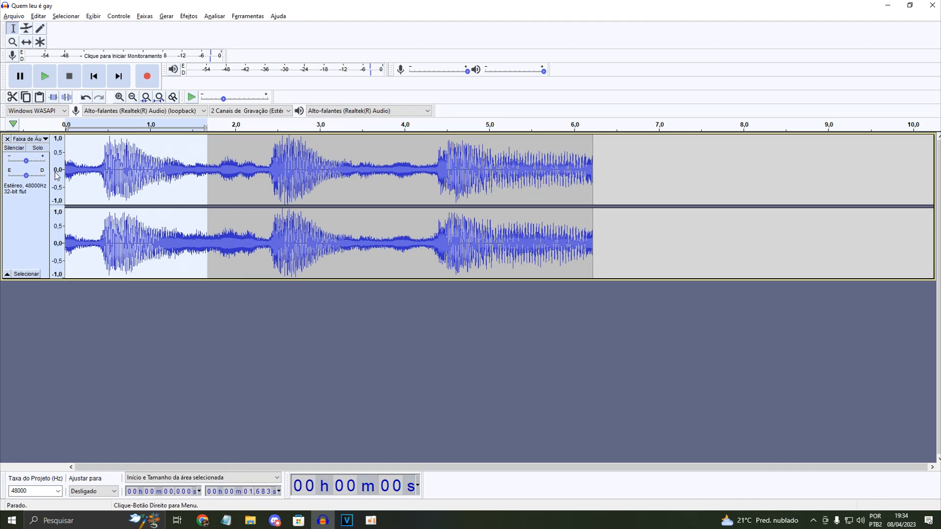
key("space")
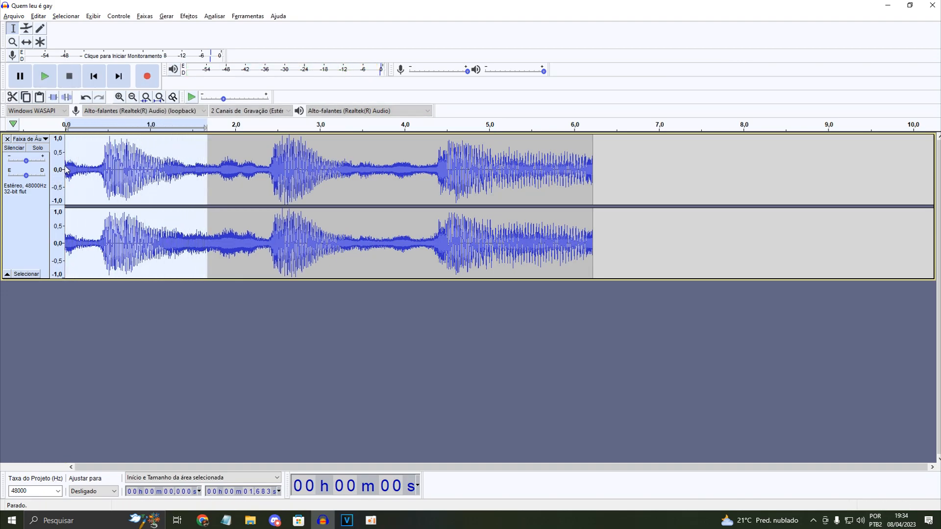
key("space")
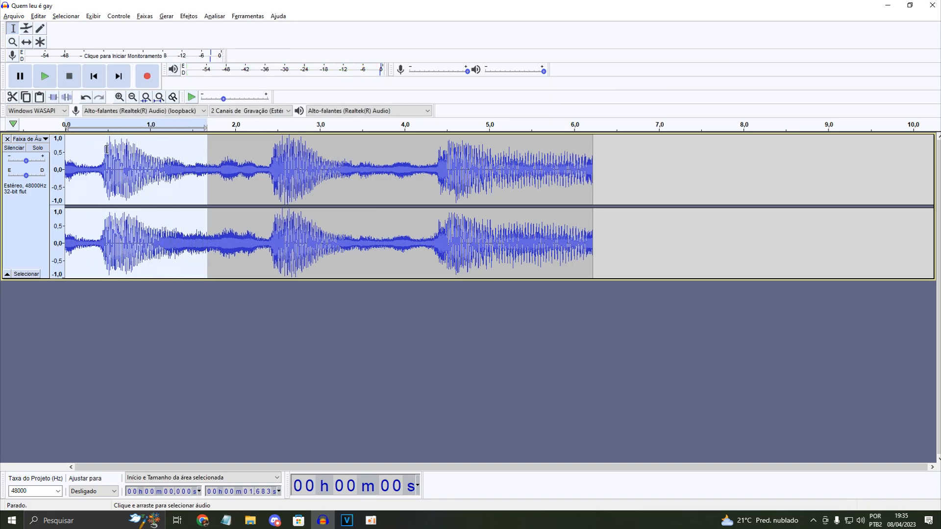
key("space")
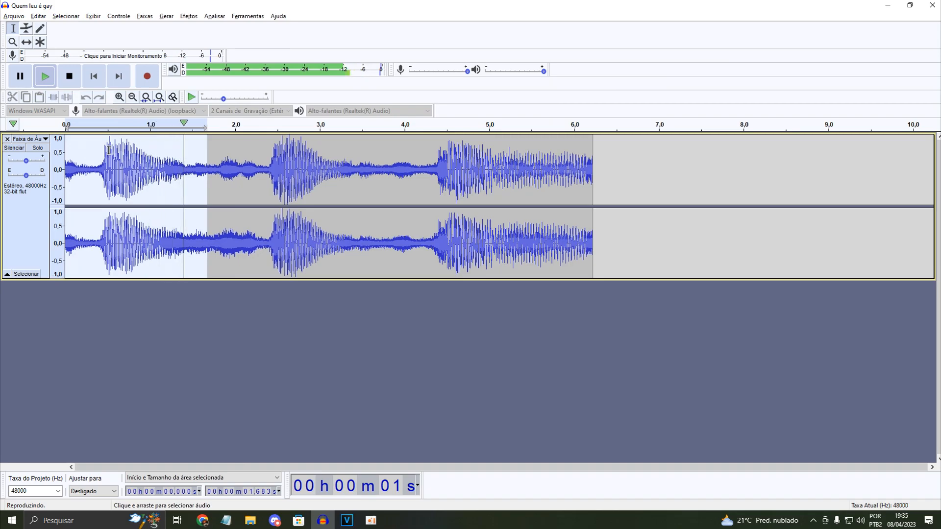
key("space")
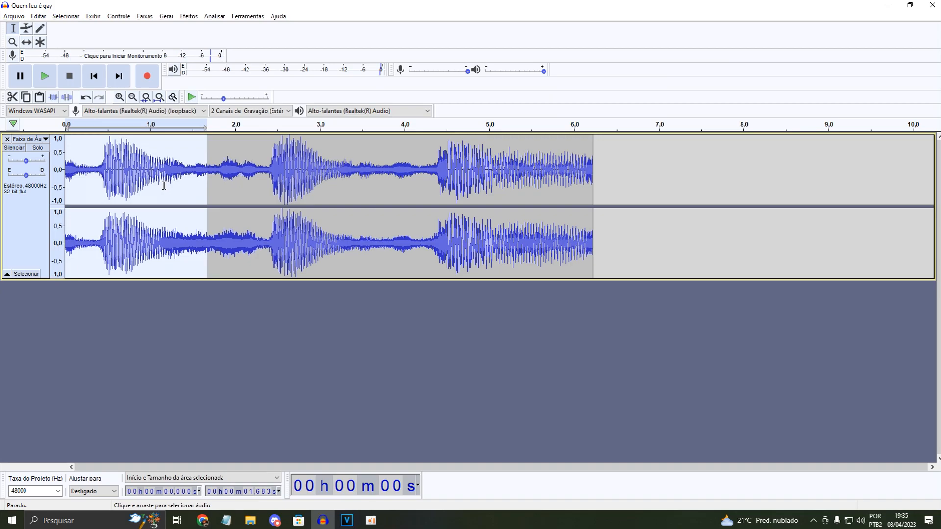
key("space")
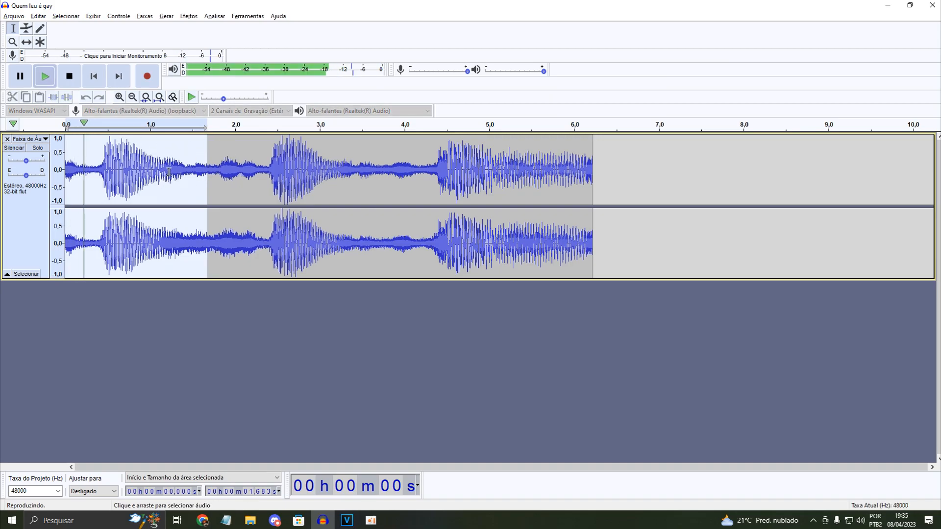
Step: Write the heard syllables beginning with "o pi ri" in Notepad, and delete the transcribed 1.683 s section back in Audacity
left_click(226, 521)
type("o pi ri")
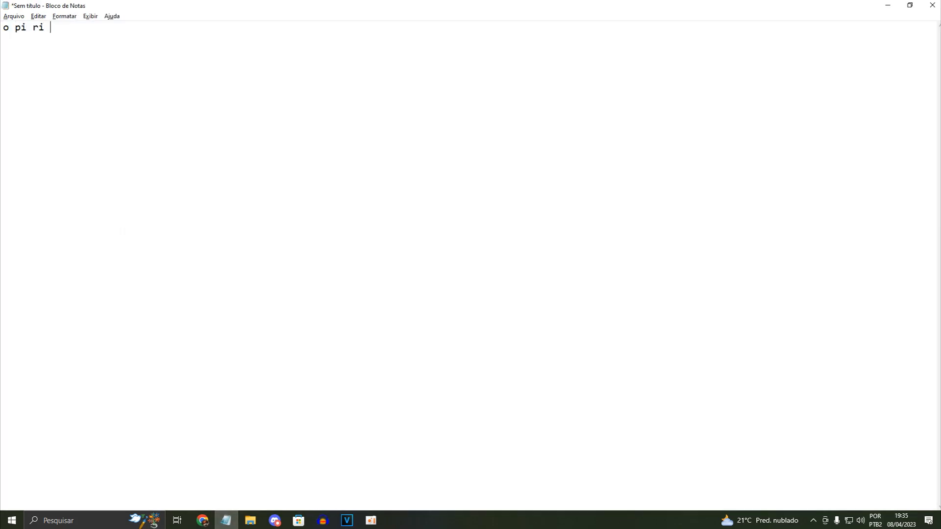
key("alt+Tab")
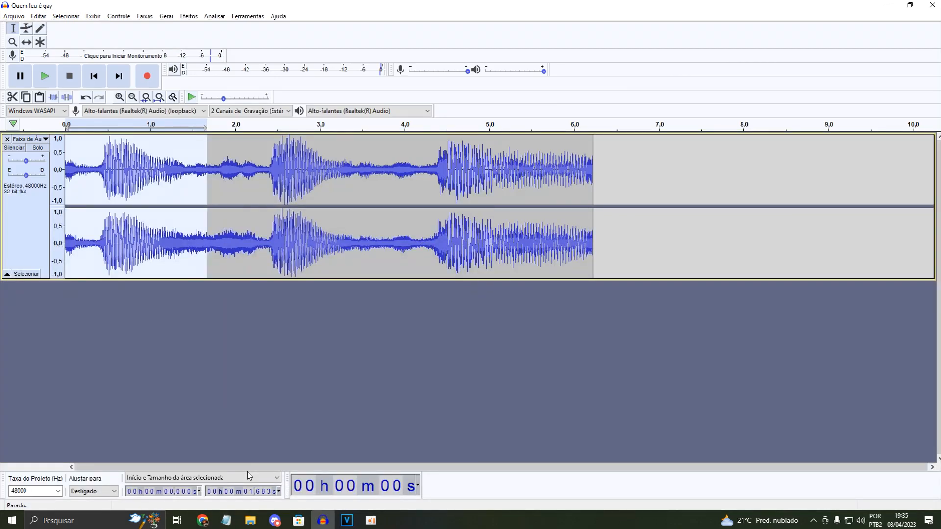
key("Delete")
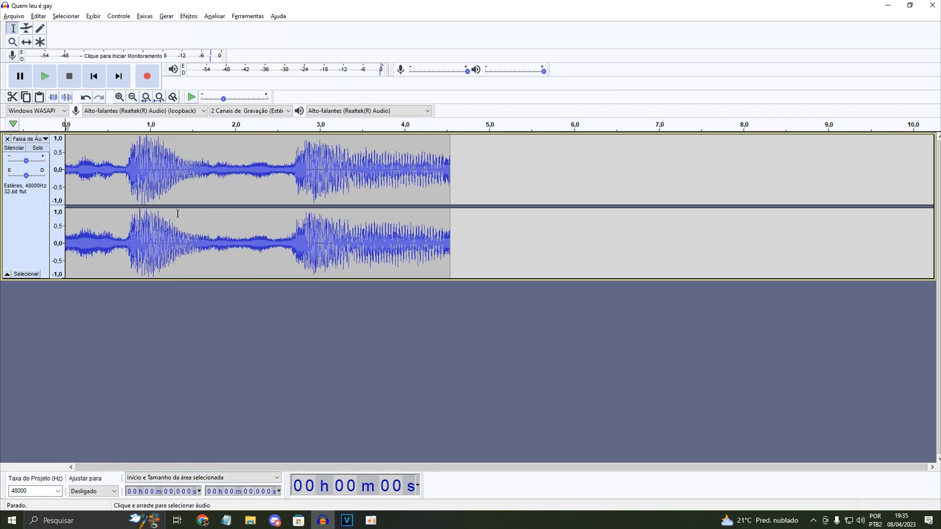
Step: Listen to the remaining slowed audio, select its first 2.473 s, and play that section
key("space")
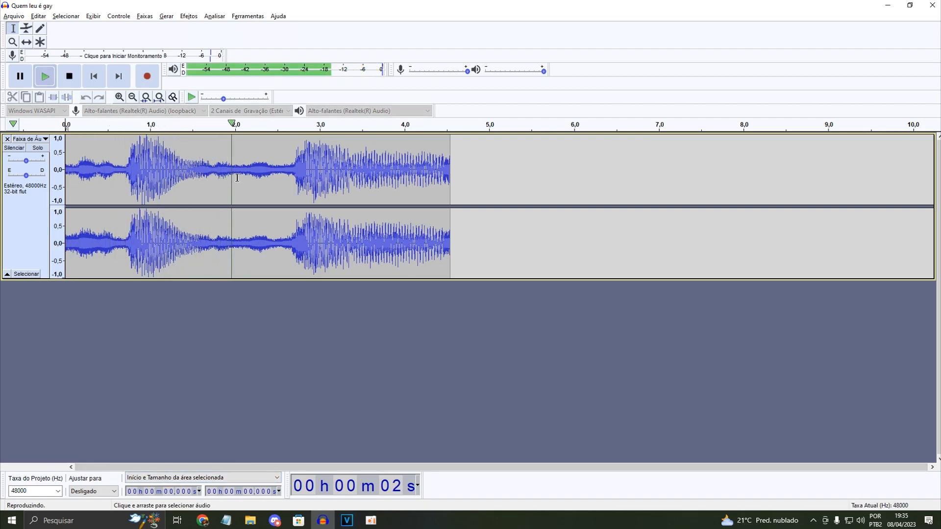
key("space")
left_click_drag(274, 177, 5, 175)
key("space")
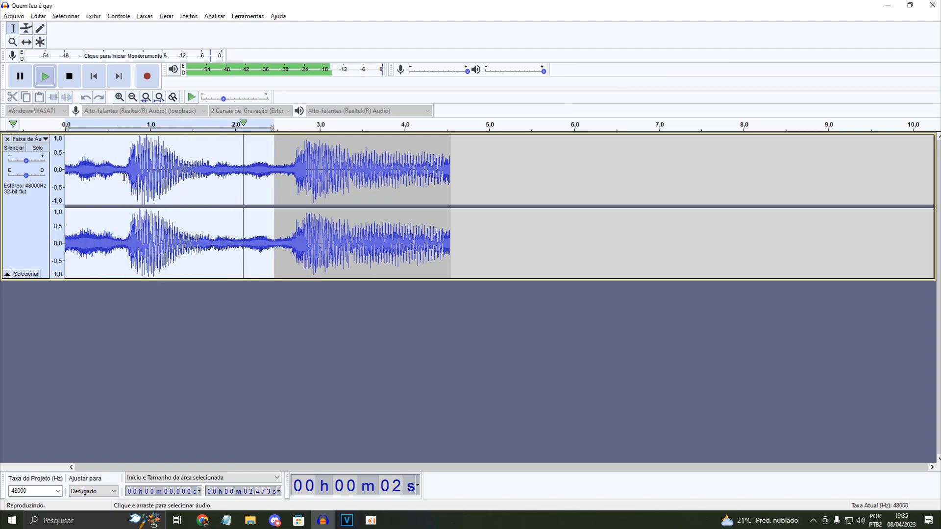
Step: Extend the Notepad line to "o pi ri ga re ga re pou ga re ga" and delete the transcribed 2.473 s section in Audacity
key("alt+Tab")
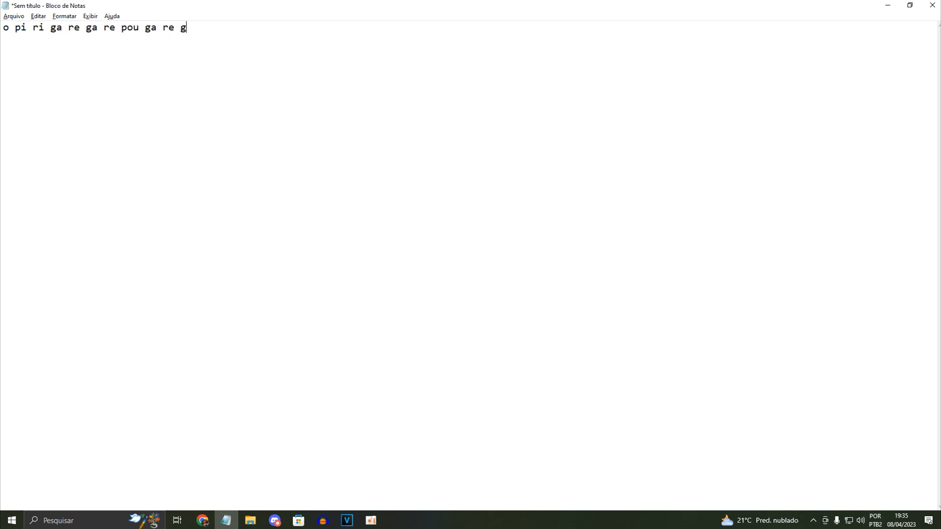
type("a")
key("alt+Tab")
key("alt+Tab")
key("alt+Tab")
key("Delete")
Step: Play the last remaining 2.067 s of slowed audio repeatedly to make out its syllables
key("space")
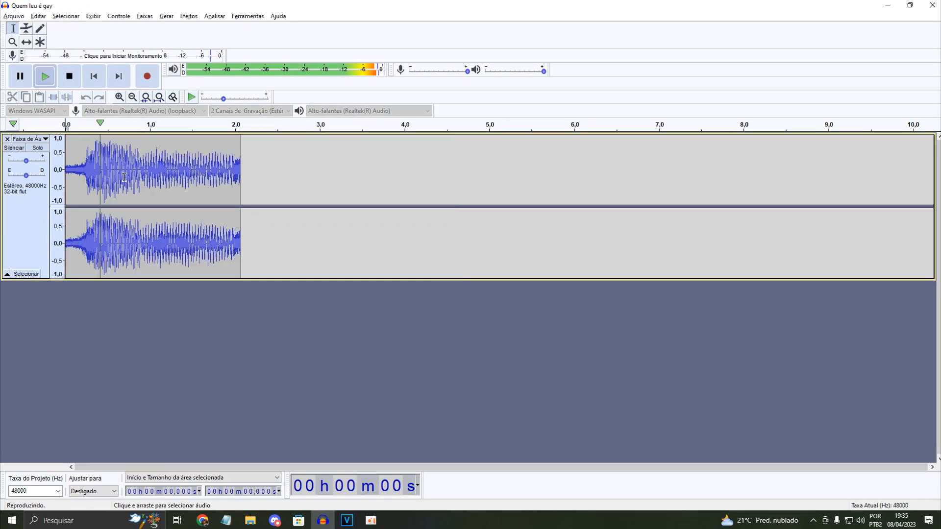
key("space")
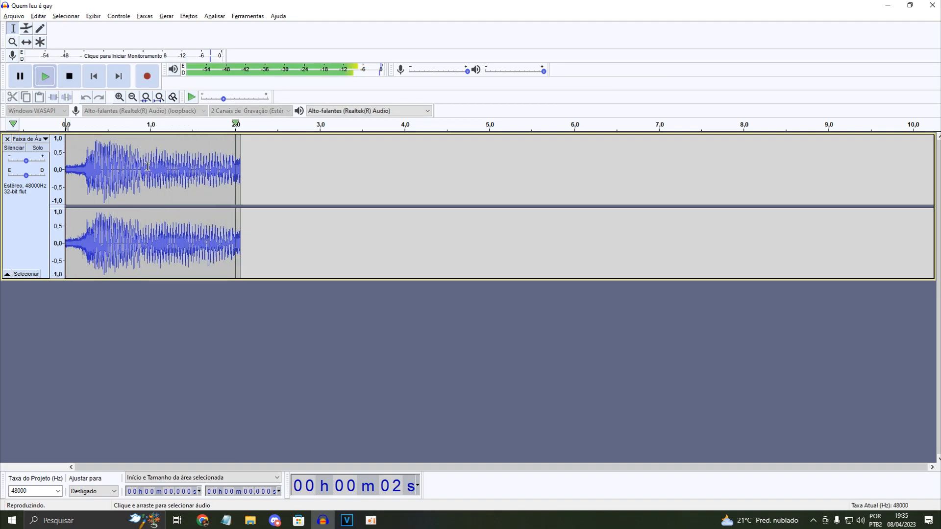
key("ctrl+a")
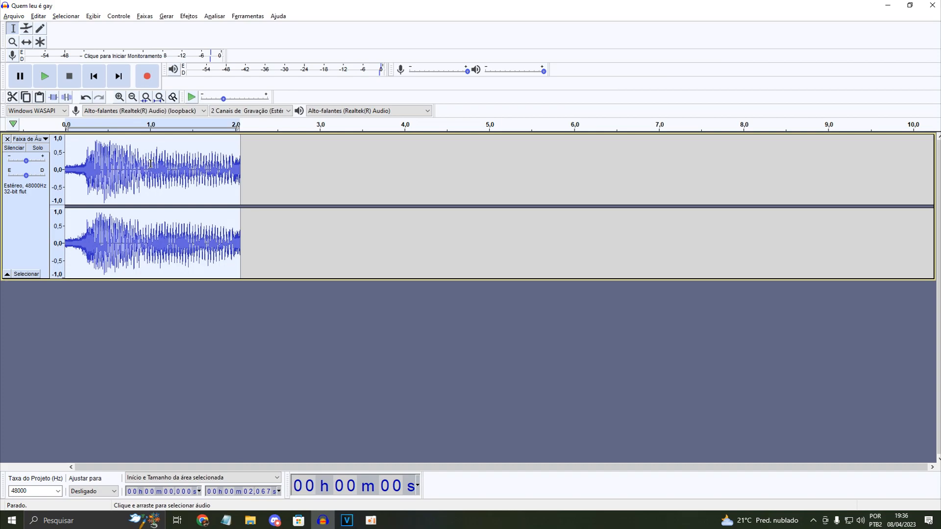
key("space")
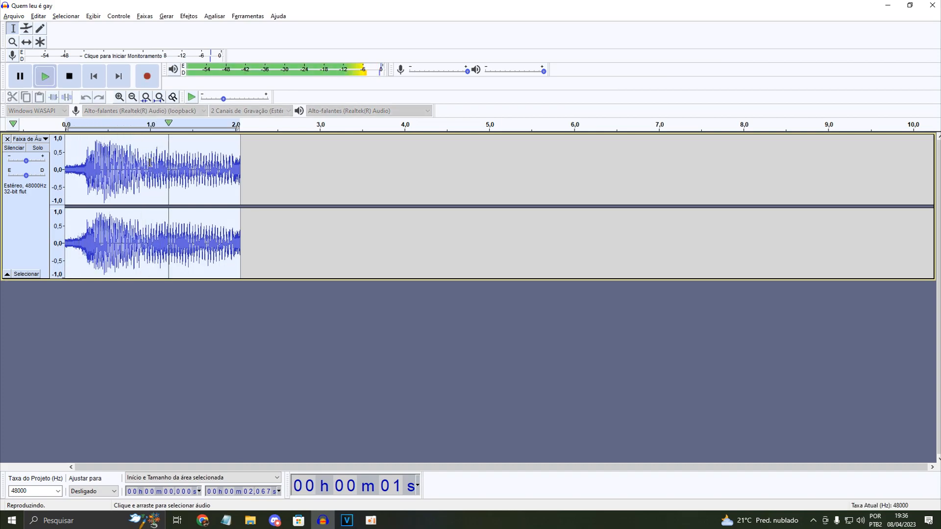
Step: Switch to Notepad and finish the syllable line with "pu ri ga re gi ra"
key("alt+Tab")
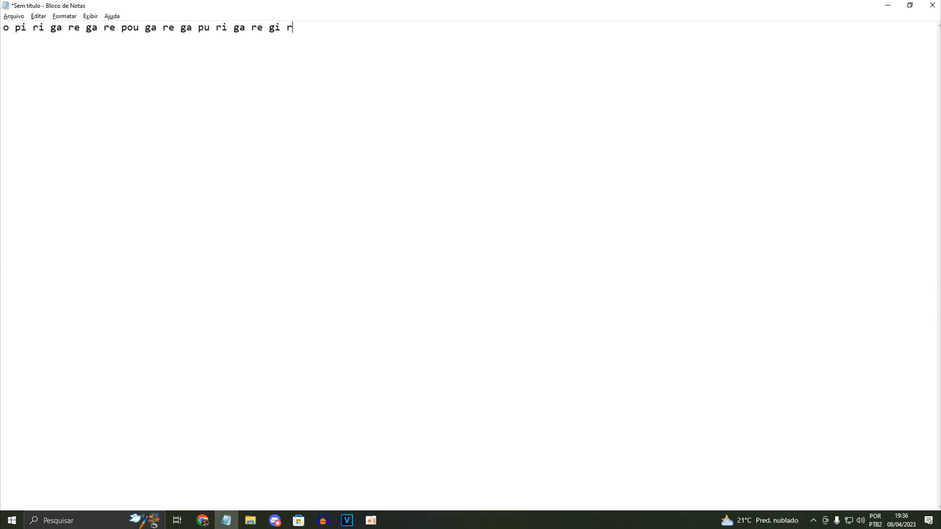
type("(op")
key("BackSpace")
key("BackSpace")
type("pui)")
Step: Return to Audacity and step through the edit history to restore the full slowed 6.223 s excerpt
key("alt+Tab")
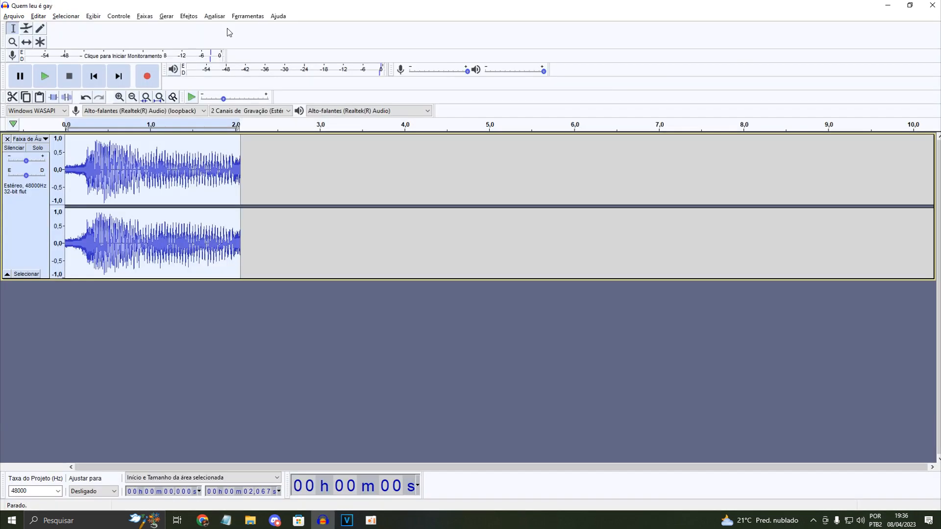
left_click(85, 97)
left_click(86, 97)
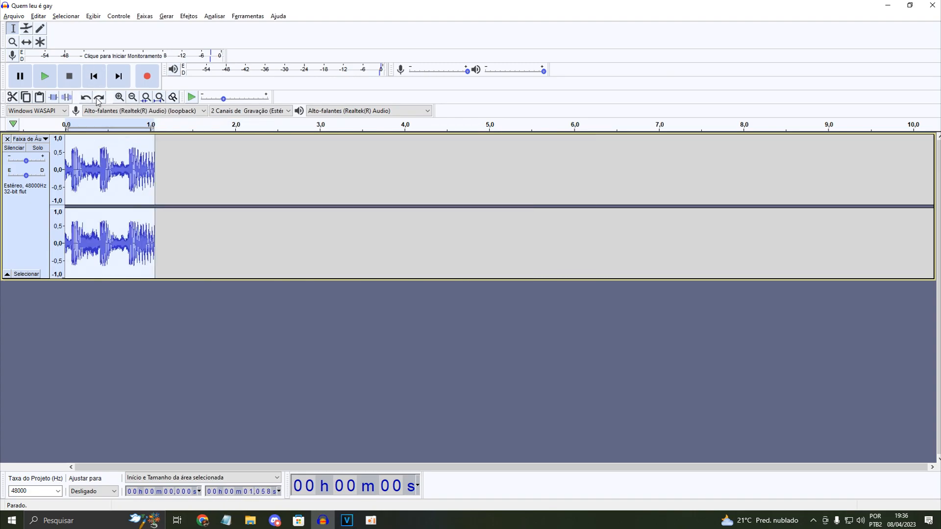
left_click(98, 100)
Step: Go back to Notepad and count the syllables of the transcribed line by highlighting parts of it
key("alt+Tab")
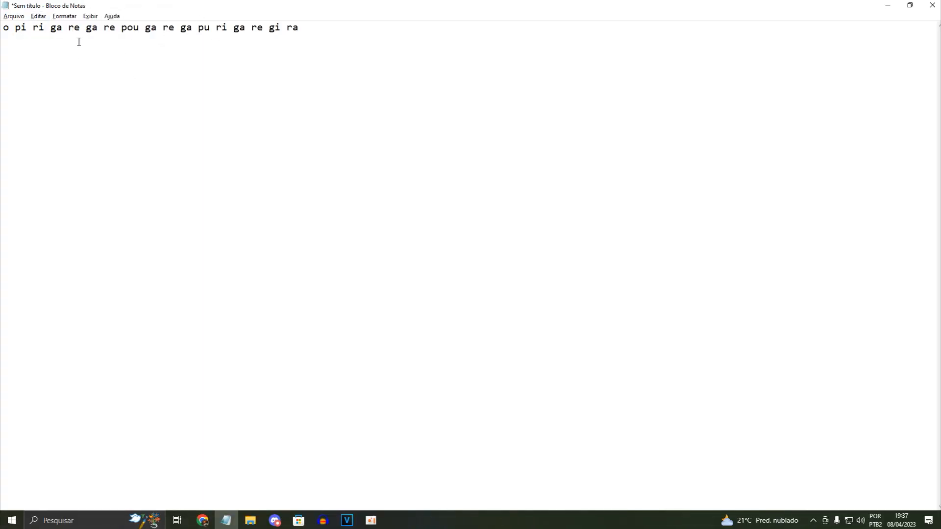
left_click_drag(199, 28, 227, 28)
left_click(237, 35)
left_click_drag(309, 31, 8, 37)
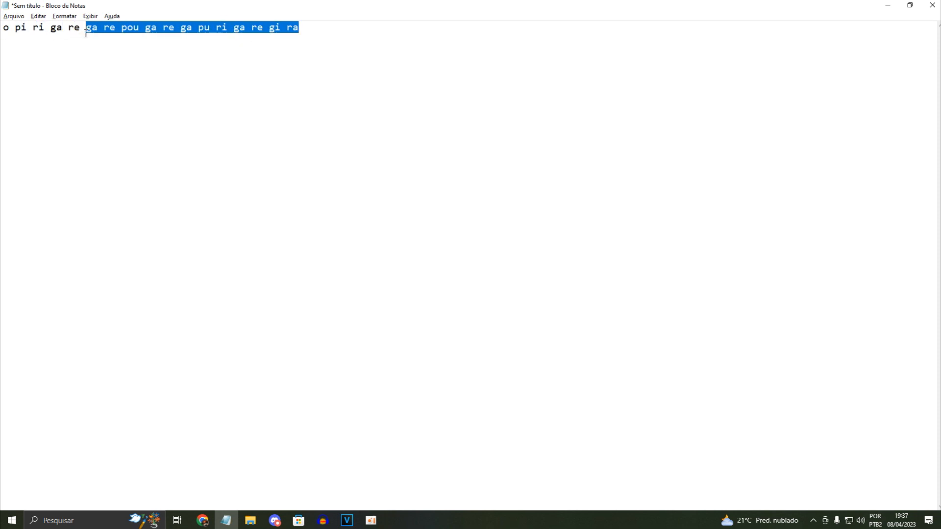
left_click_drag(130, 34, 163, 31)
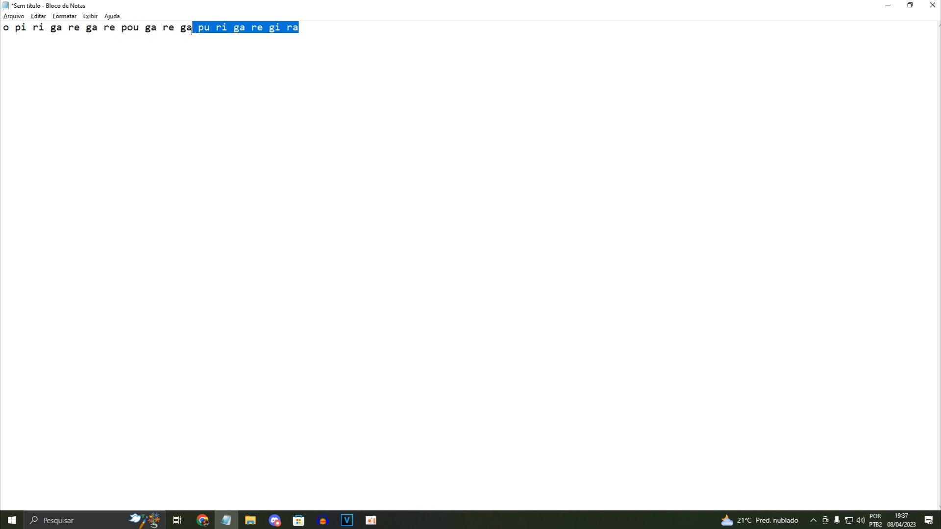
Step: Undo the excerpt's slowdown in Audacity, and calculate 17/1.058 with a Google search in Chrome
key("alt+Tab")
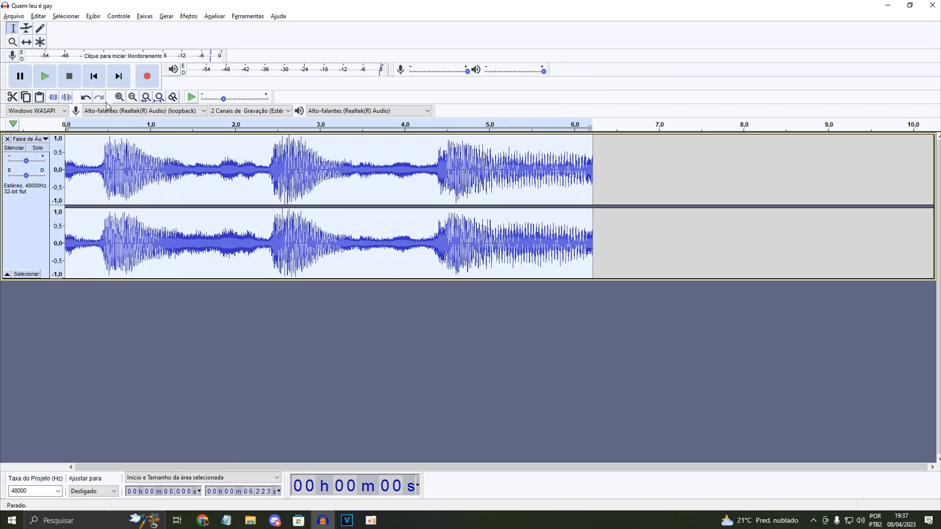
left_click(85, 97)
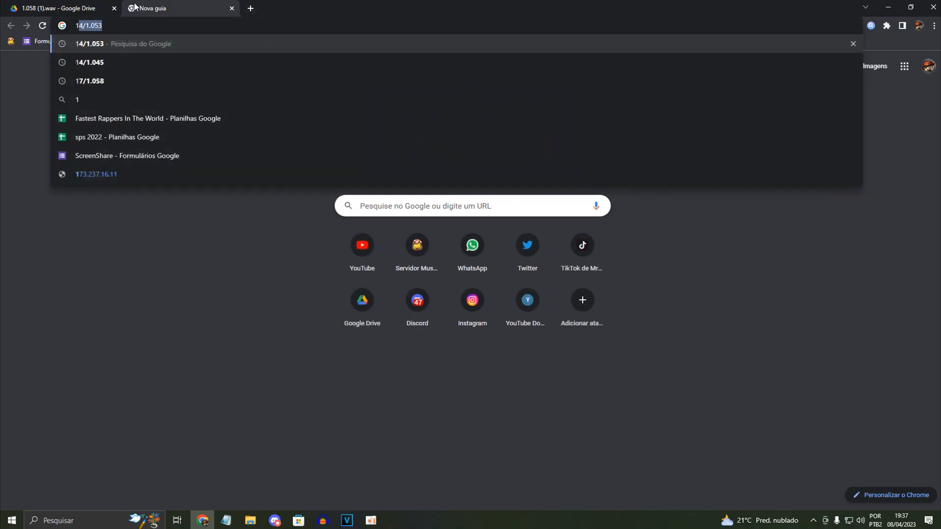
type("17/1.058")
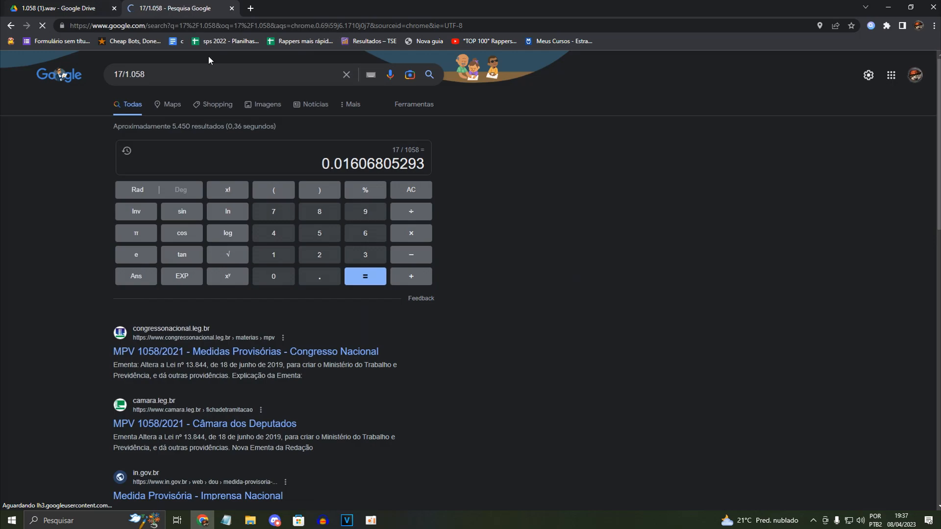
left_click_drag(343, 163, 385, 164)
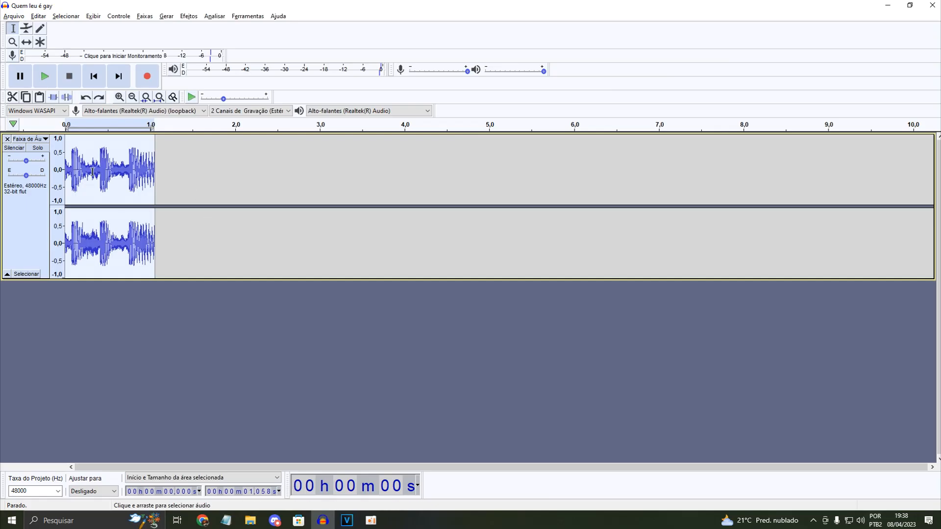
Step: Try a selection length of 1.115 s on the original-speed excerpt in Audacity, and reselect the whole clip
left_click(250, 493)
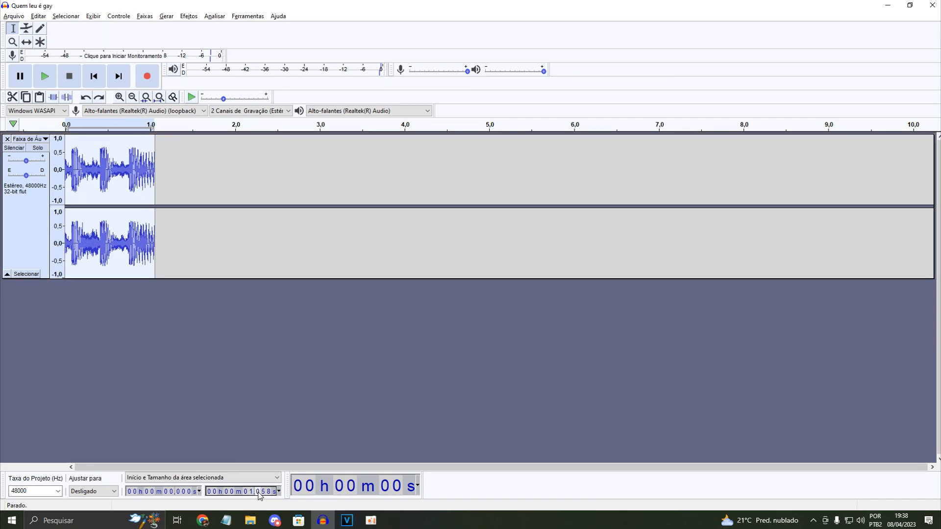
left_click(249, 492)
left_click(263, 492)
type("99")
key("BackSpace")
key("BackSpace")
key("BackSpace")
type("1")
scroll(264, 491, "up", 2)
scroll(265, 494, "down", 1)
type("5")
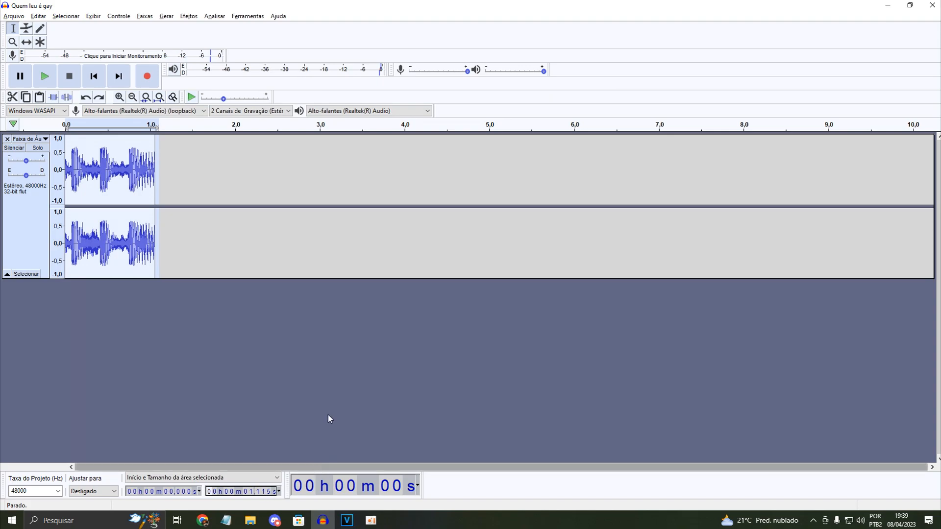
double_click(138, 161)
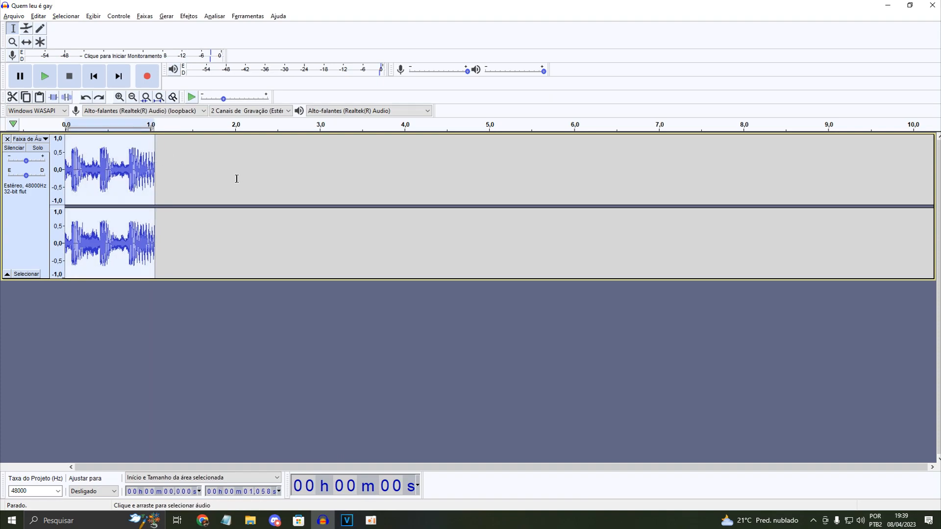
left_click(265, 168)
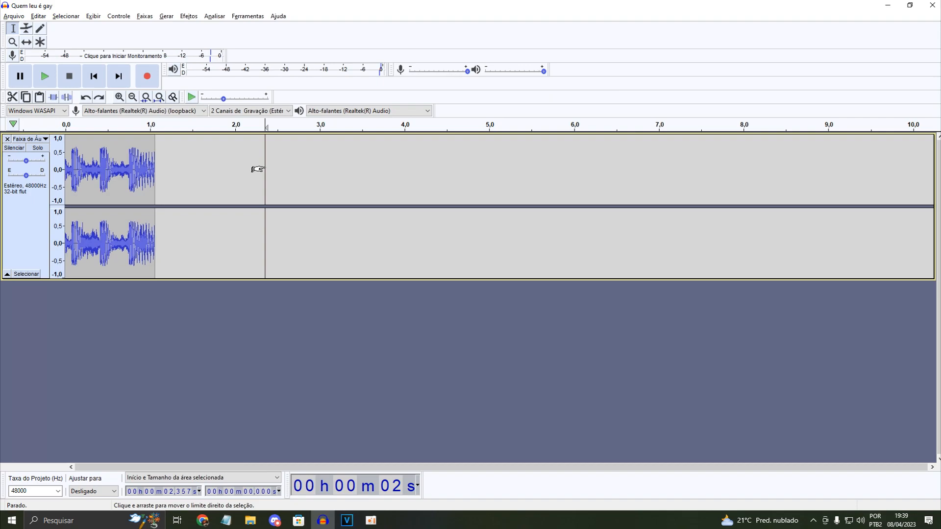
key("ctrl+a")
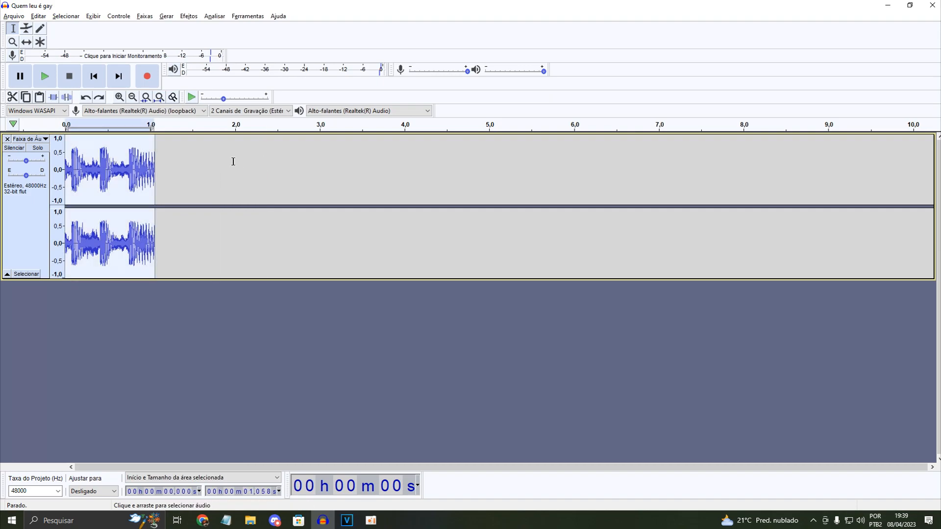
left_click(283, 163)
double_click(298, 158)
double_click(364, 159)
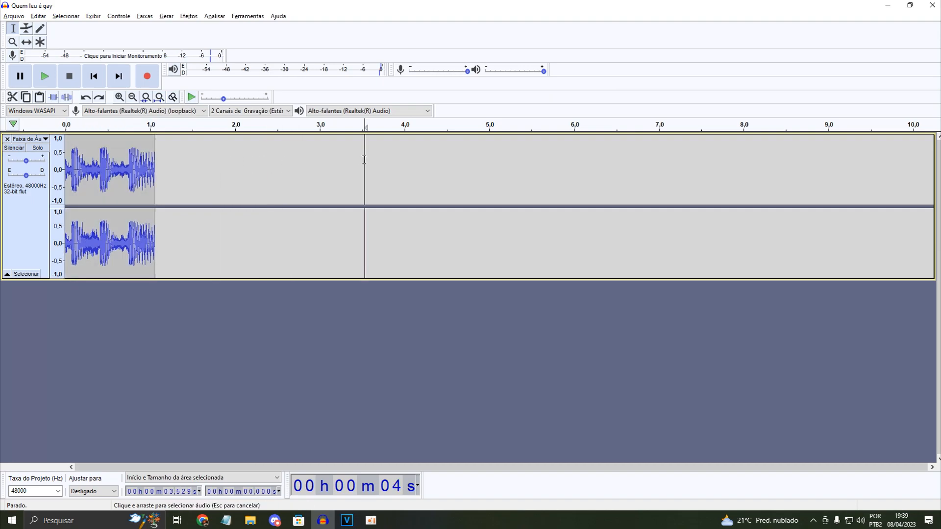
left_click(416, 158)
double_click(408, 159)
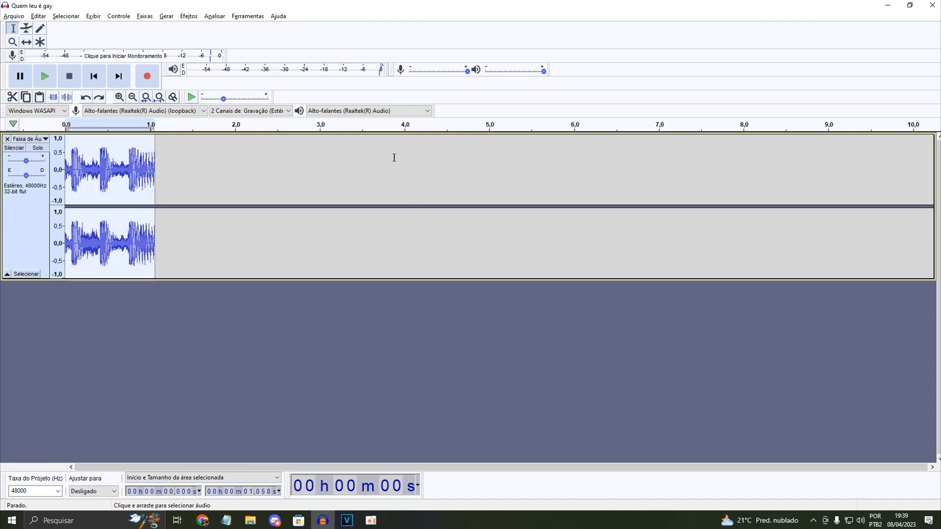